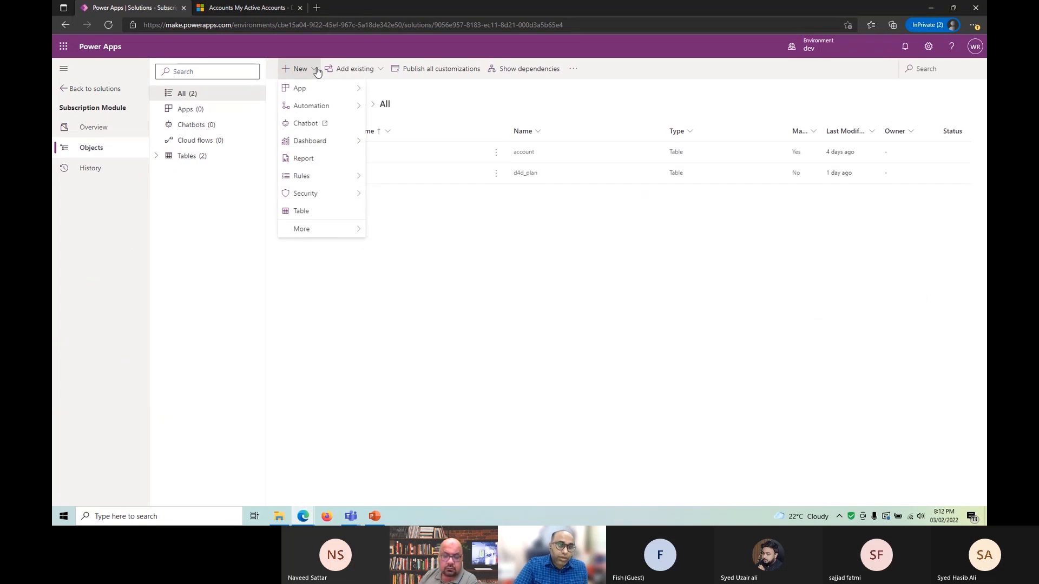
Step: Start a new web resource in the Subscription Module solution
{"action": "mouse_move", "coordinate": [330, 231]}
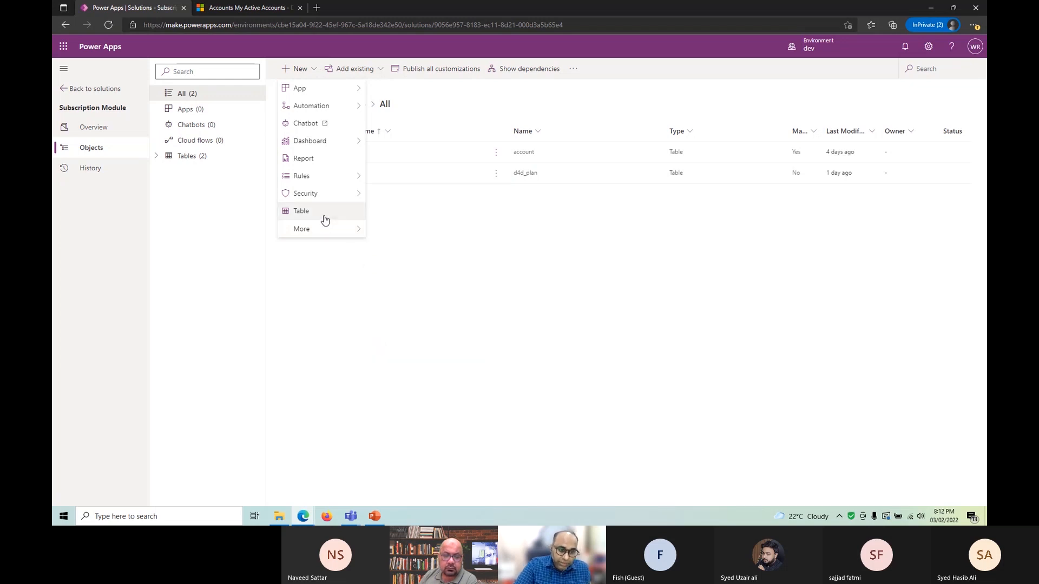
{"action": "mouse_move", "coordinate": [327, 200]}
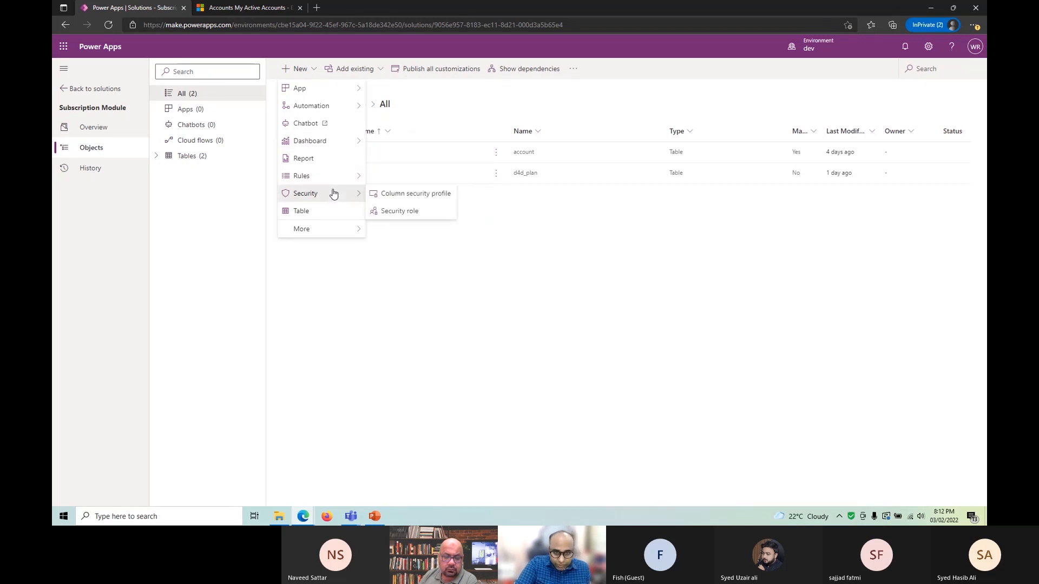
{"action": "mouse_move", "coordinate": [353, 146]}
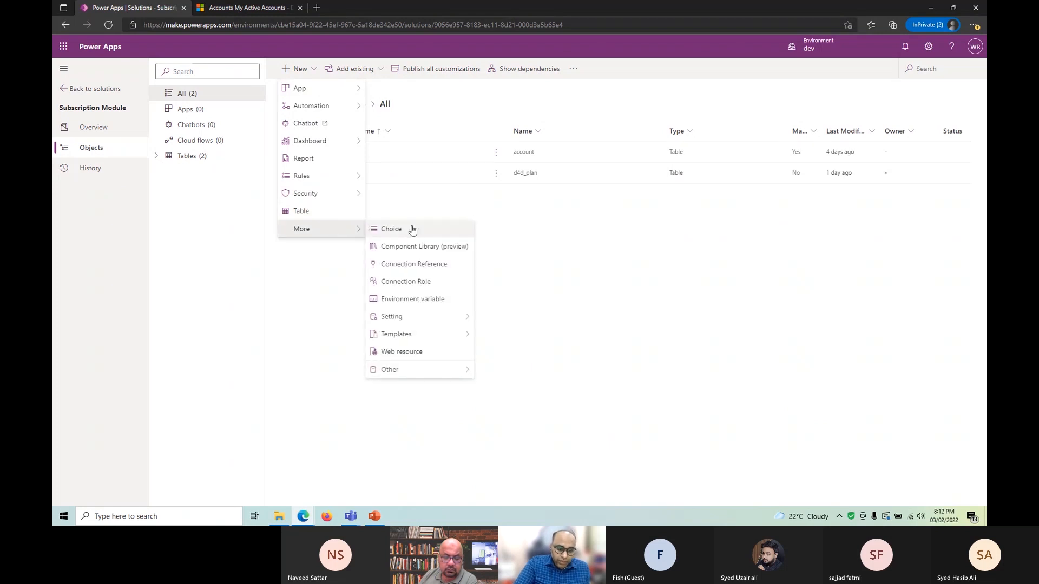
{"action": "left_click", "coordinate": [442, 357]}
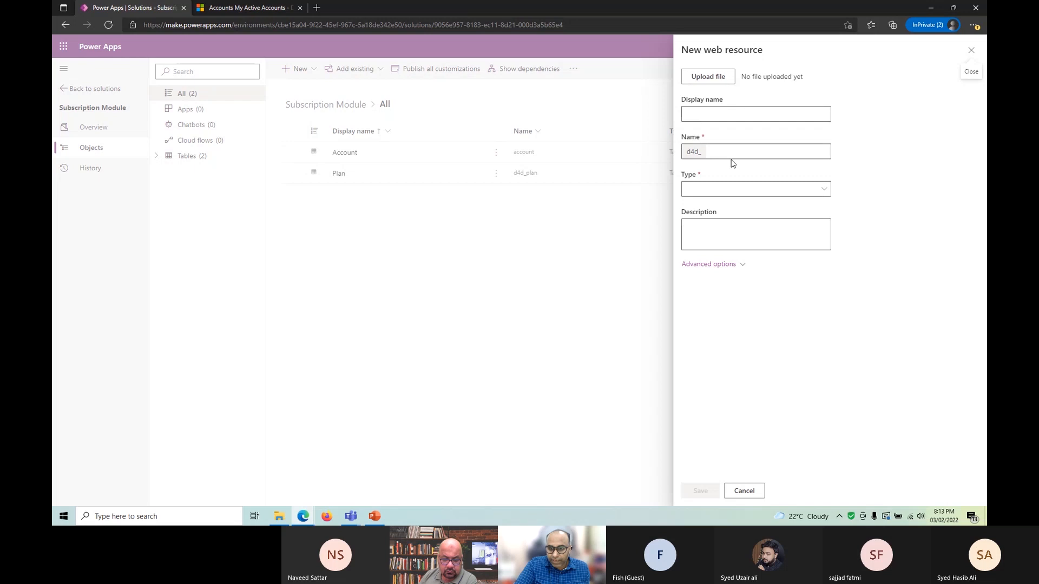
{"action": "left_click", "coordinate": [775, 190]}
{"action": "left_click", "coordinate": [740, 113]}
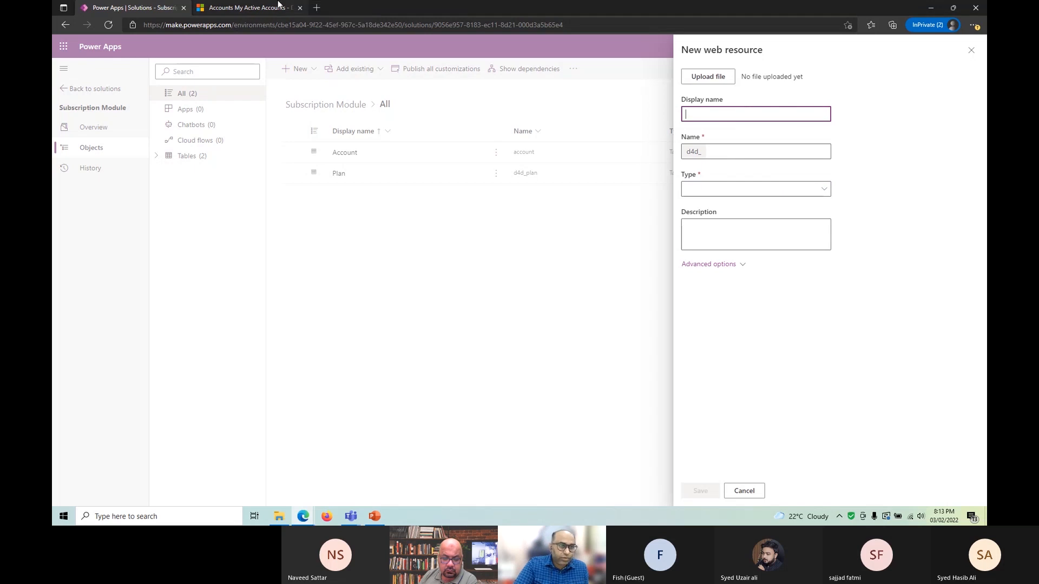
Step: Open iconfinder.com in a new browser tab
{"action": "left_click", "coordinate": [316, 8]}
{"action": "type", "text": "iconfinder."}
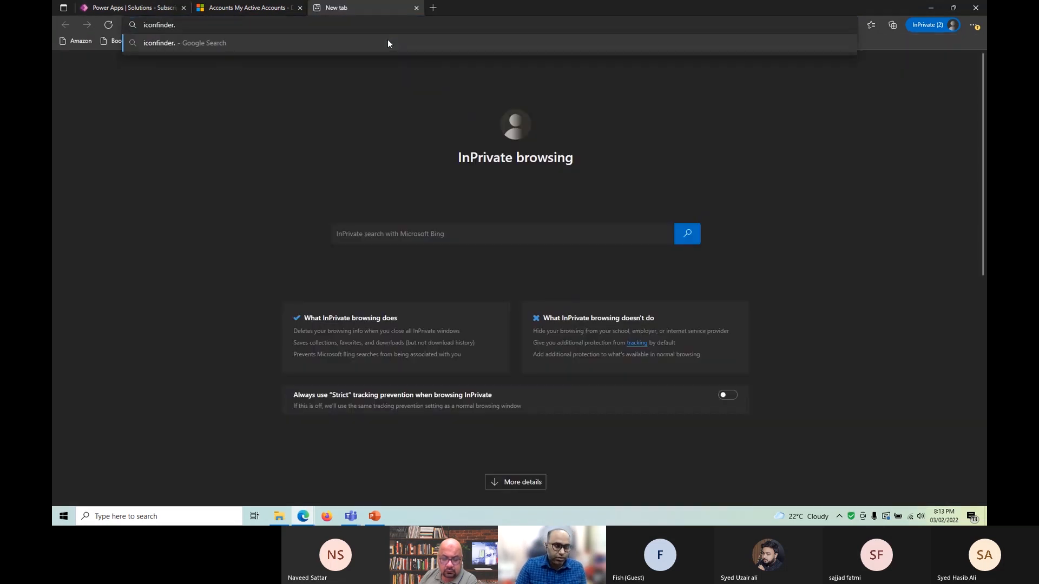
{"action": "type", "text": "com"}
{"action": "key", "text": "Return"}
Step: Return to Power Apps and give the new web resource the display name Benefit Icon and the name BenefitIcon
{"action": "left_click", "coordinate": [246, 7]}
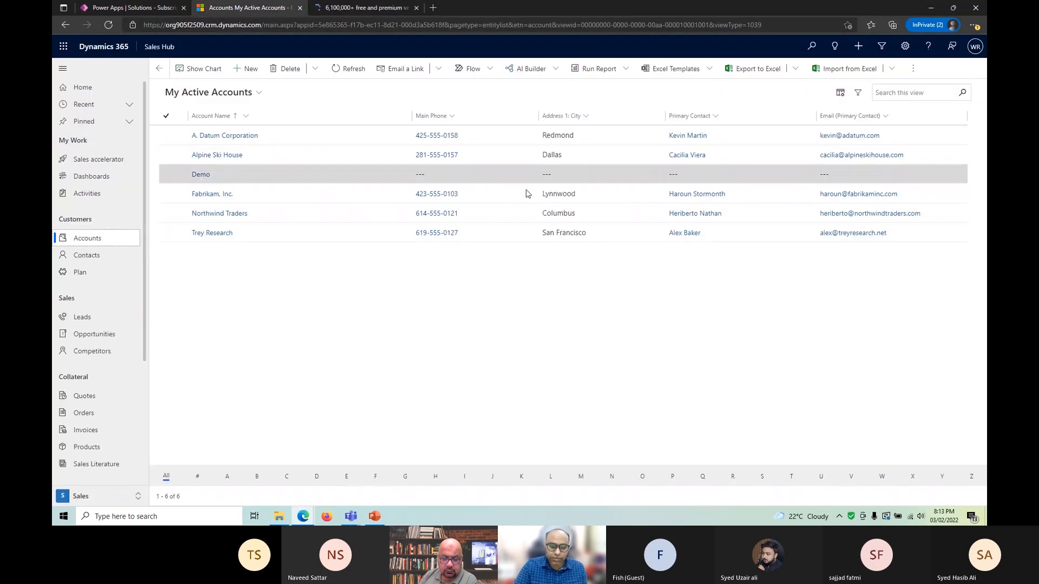
{"action": "key", "text": "ctrl+shift+Tab"}
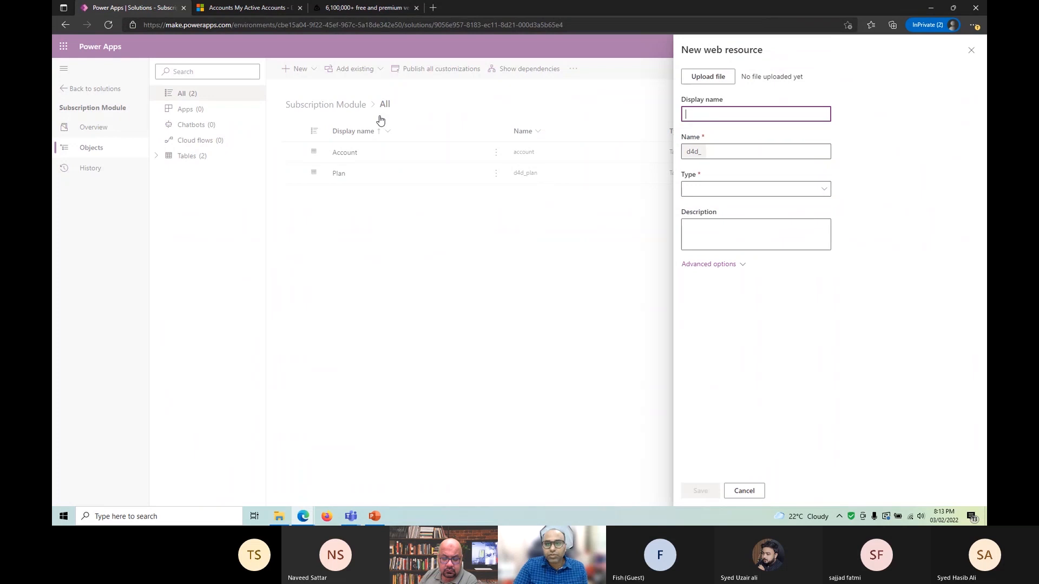
{"action": "type", "text": "Ic"}
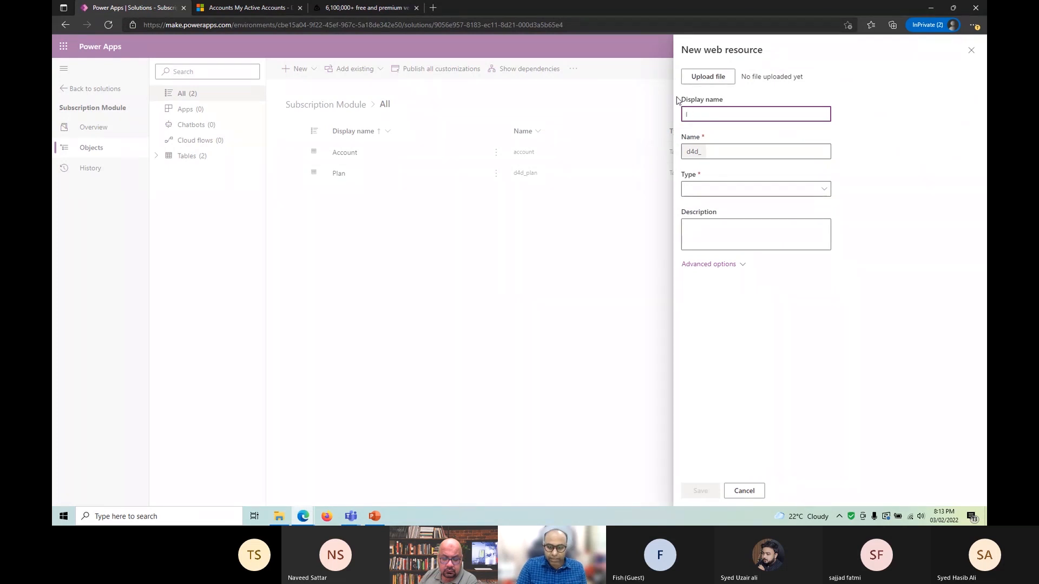
{"action": "type", "text": "it Icon"}
{"action": "key", "text": "Tab"}
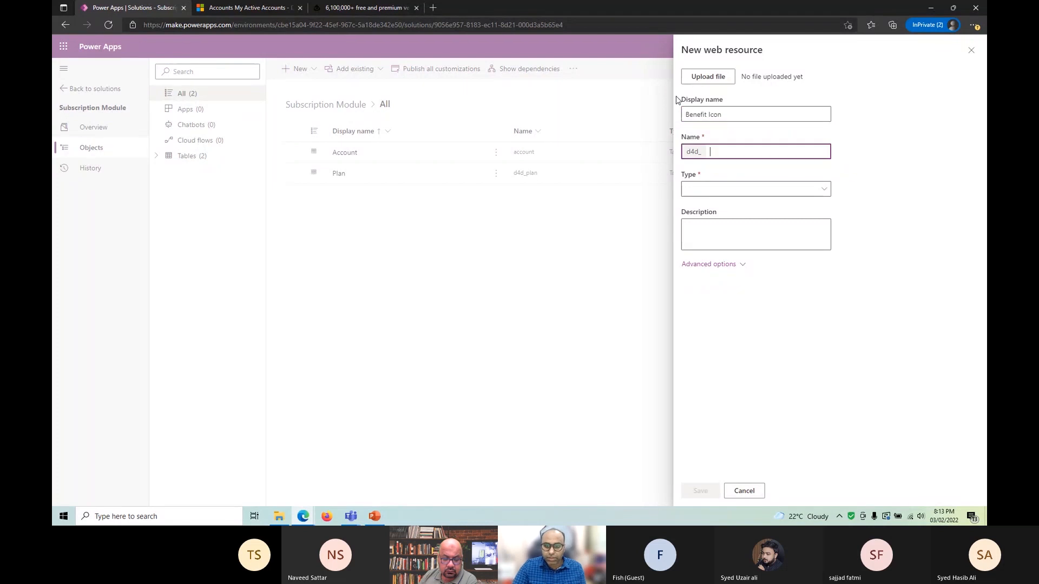
{"action": "left_click", "coordinate": [715, 151]}
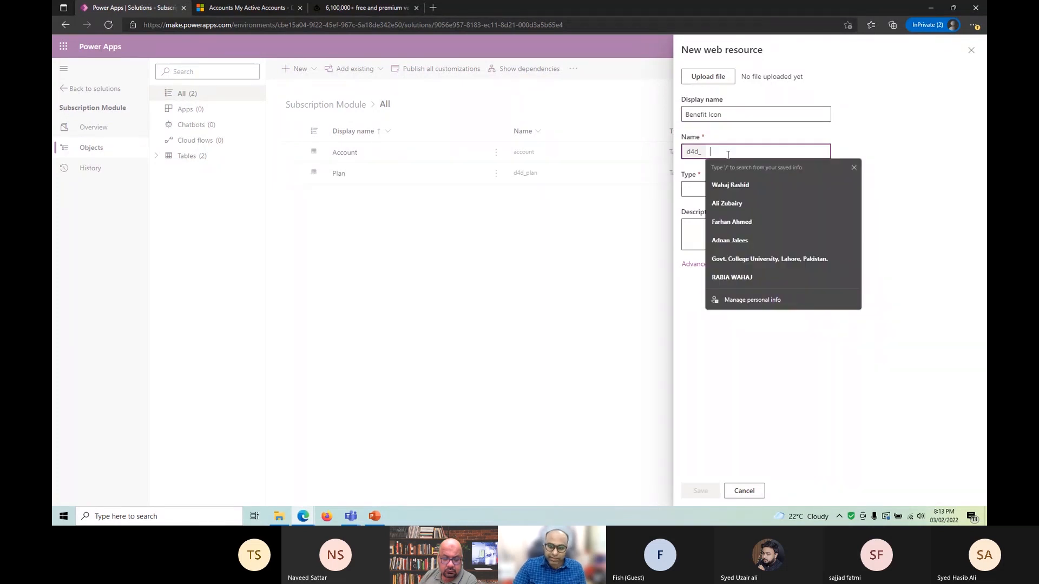
{"action": "type", "text": "BenefitIcon"}
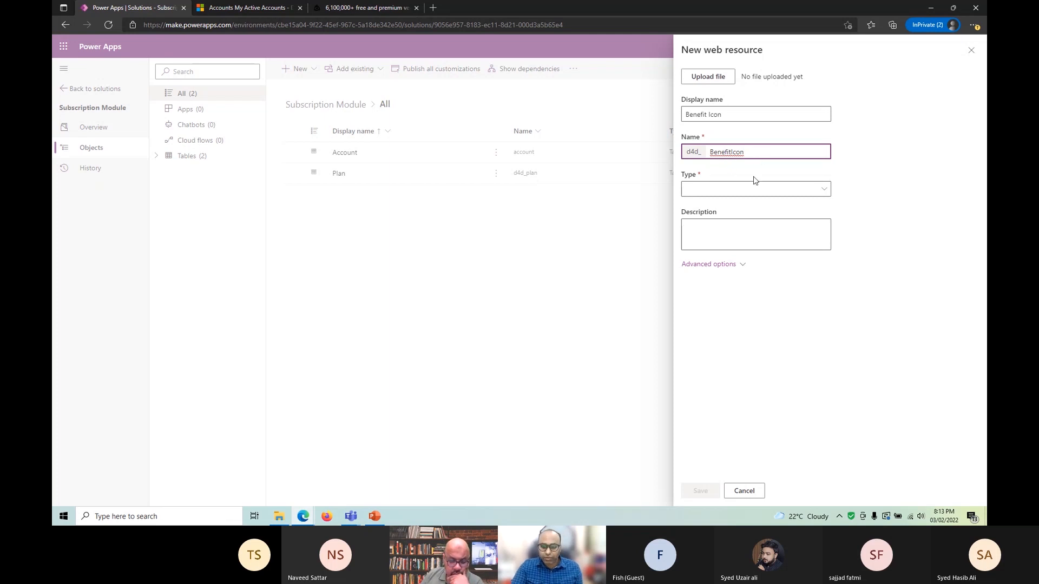
Step: Review the image formats offered as the web resource type
{"action": "left_click", "coordinate": [731, 190]}
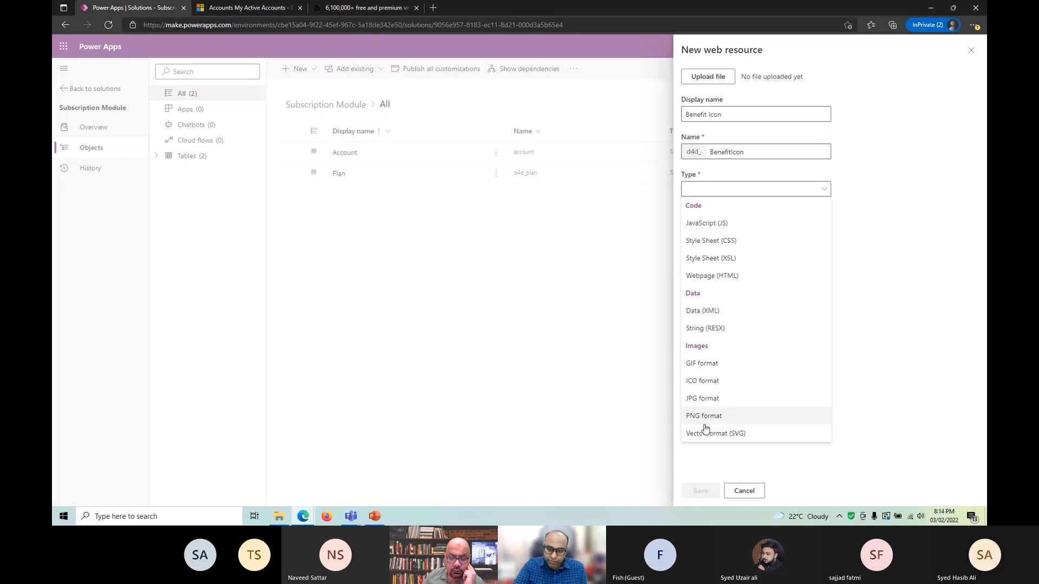
{"action": "left_click", "coordinate": [886, 290]}
{"action": "left_click", "coordinate": [252, 6]}
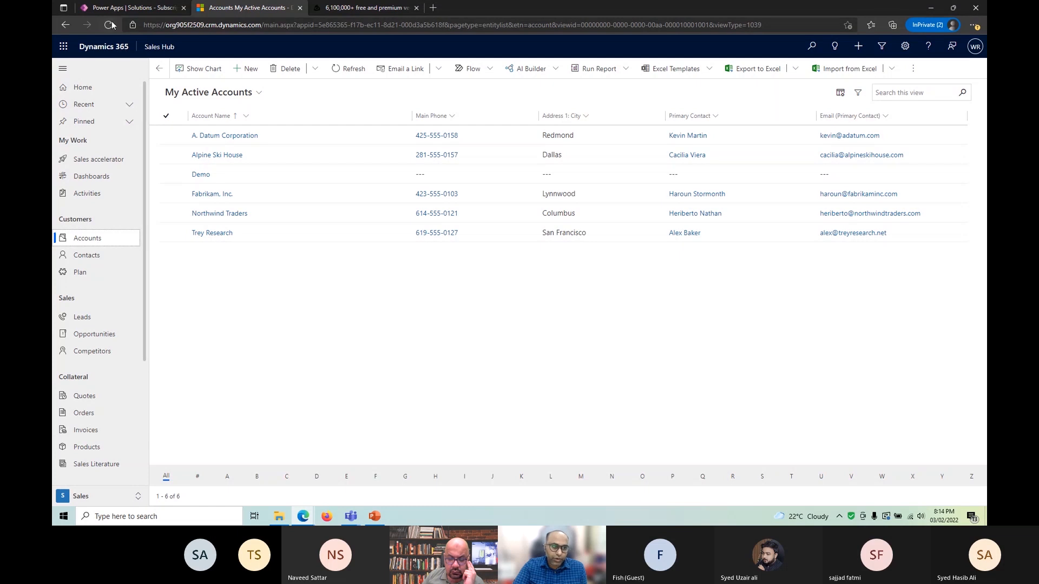
{"action": "left_click", "coordinate": [120, 8]}
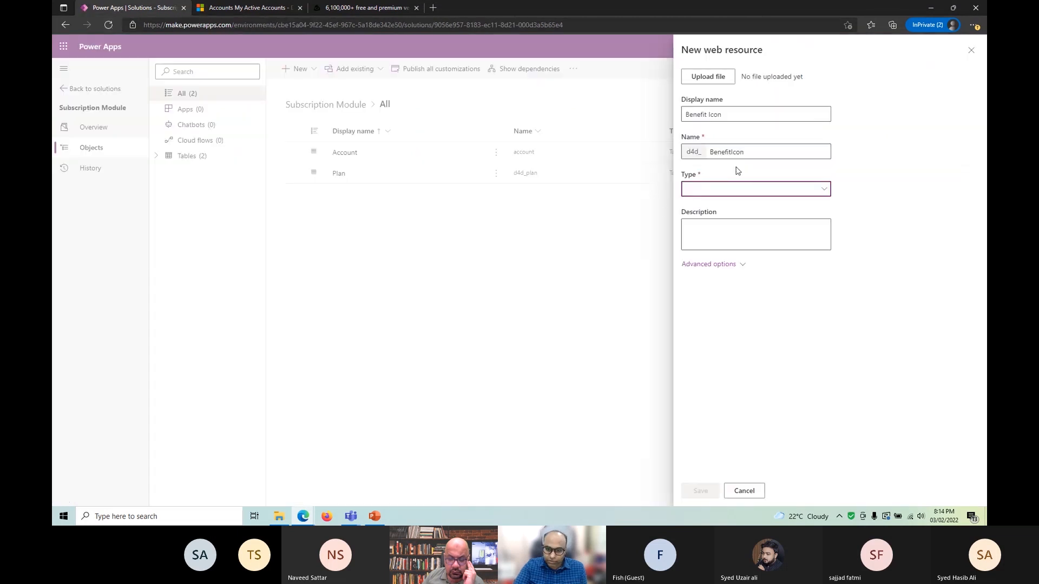
{"action": "left_click", "coordinate": [771, 190]}
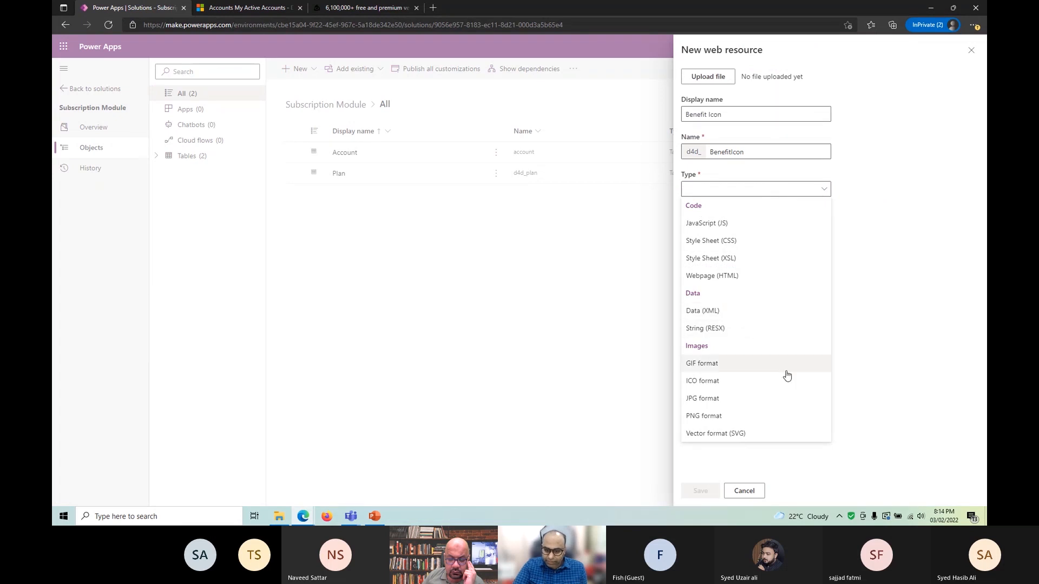
{"action": "key", "text": "Escape"}
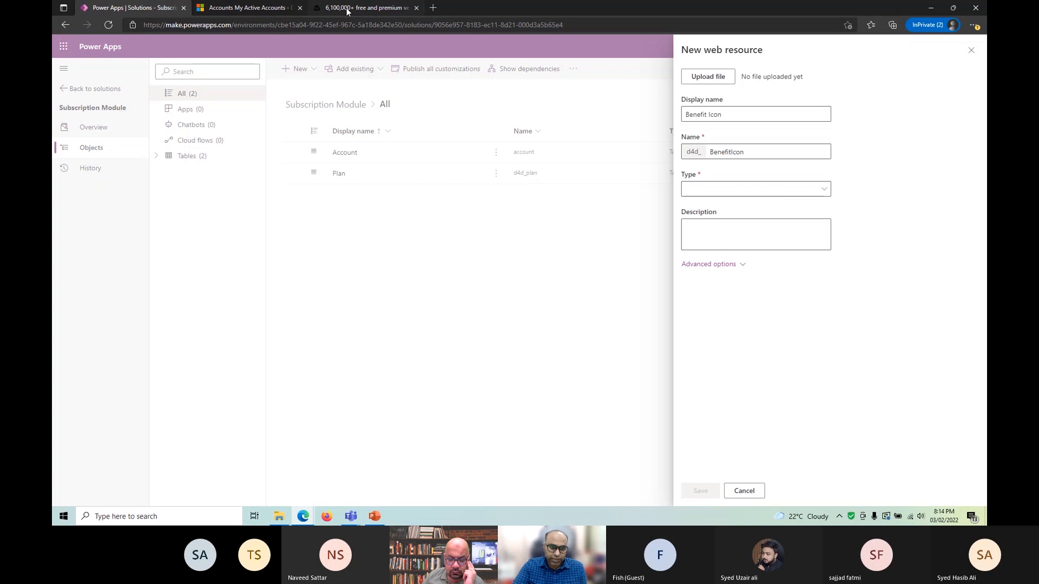
Step: Switch to Iconfinder, search for free benefit icons and open the details of the flower pot icon with the dollar sign
{"action": "left_click", "coordinate": [347, 9]}
{"action": "left_click", "coordinate": [707, 99]}
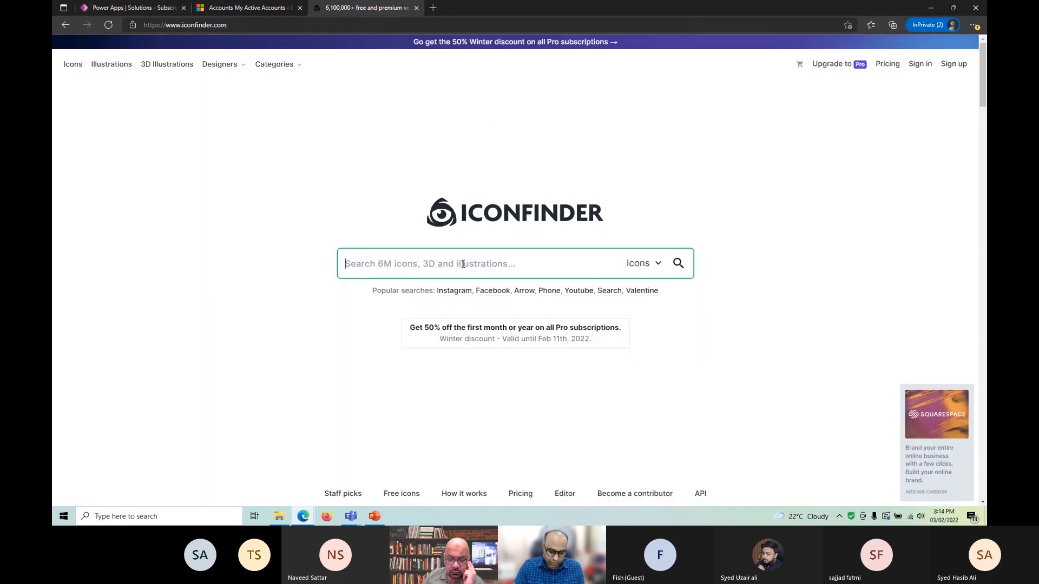
{"action": "type", "text": "benefit"}
{"action": "key", "text": "Return"}
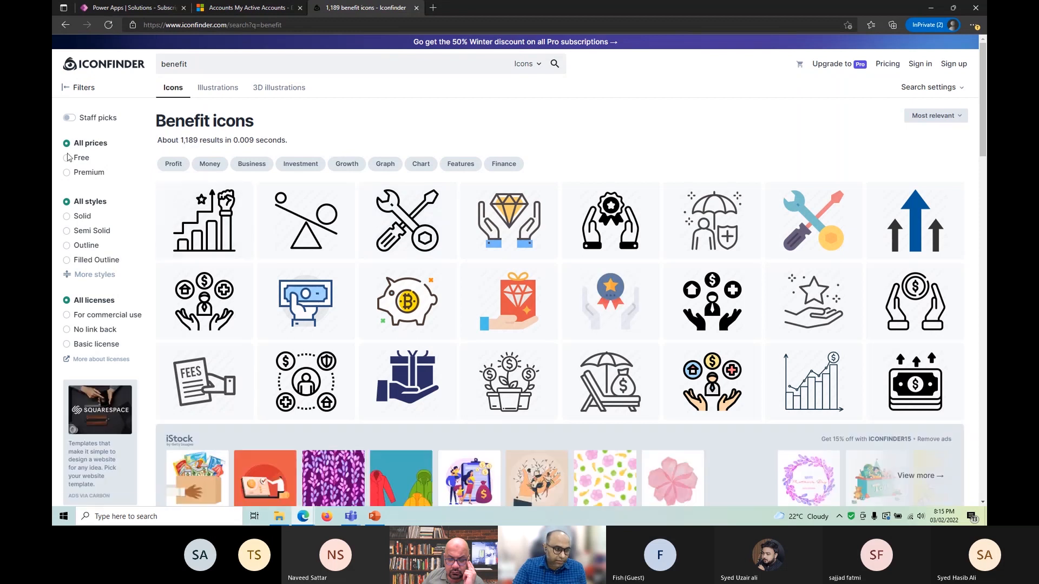
{"action": "left_click", "coordinate": [68, 158]}
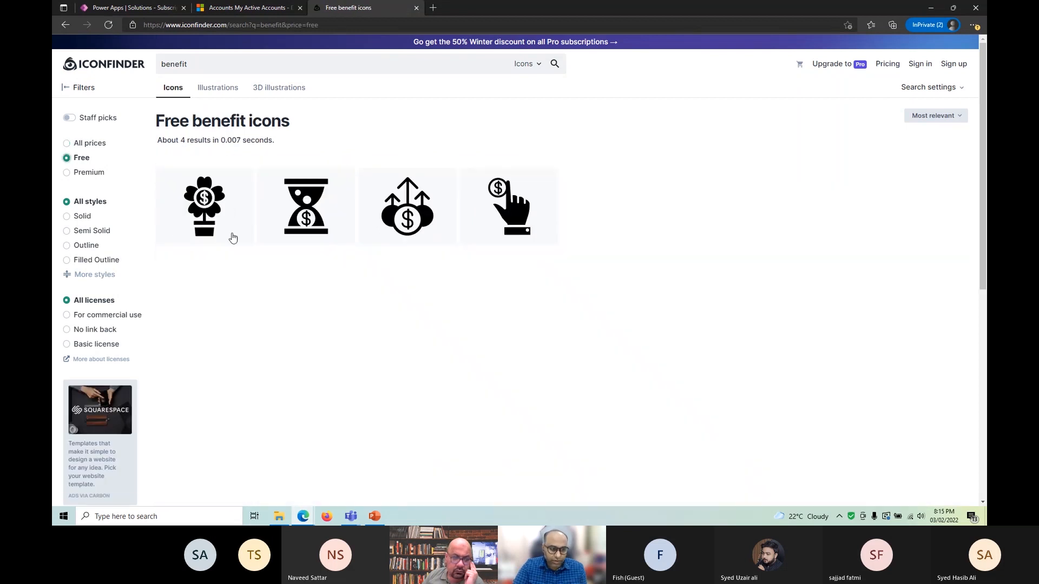
{"action": "left_click", "coordinate": [214, 225]}
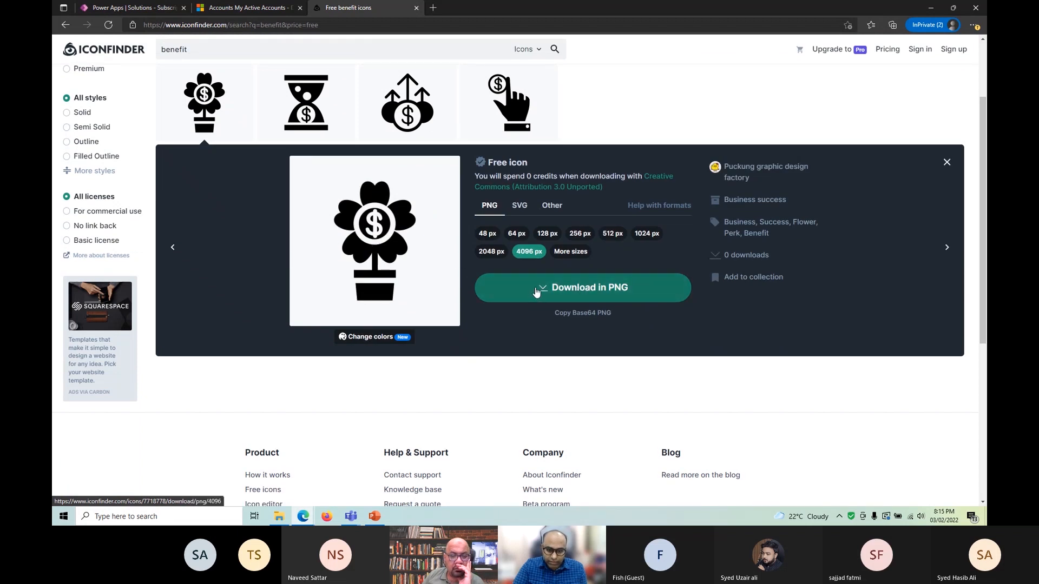
Step: Switch back to Power Apps, dismiss the unsaved web resource form and open the Plan table
{"action": "left_click", "coordinate": [222, 7]}
{"action": "left_click", "coordinate": [129, 7]}
{"action": "left_click", "coordinate": [422, 284]}
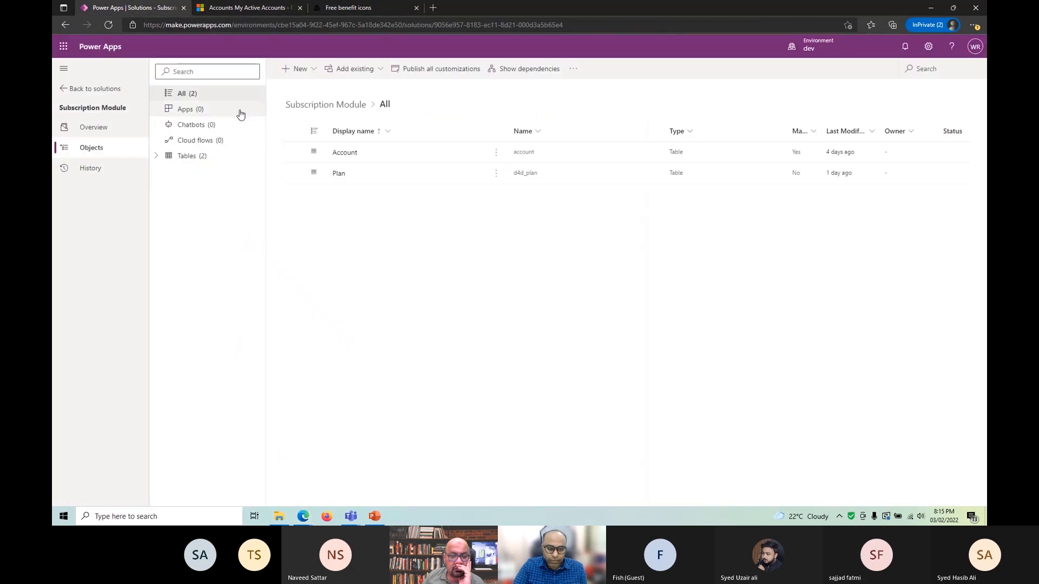
{"action": "left_click", "coordinate": [346, 153]}
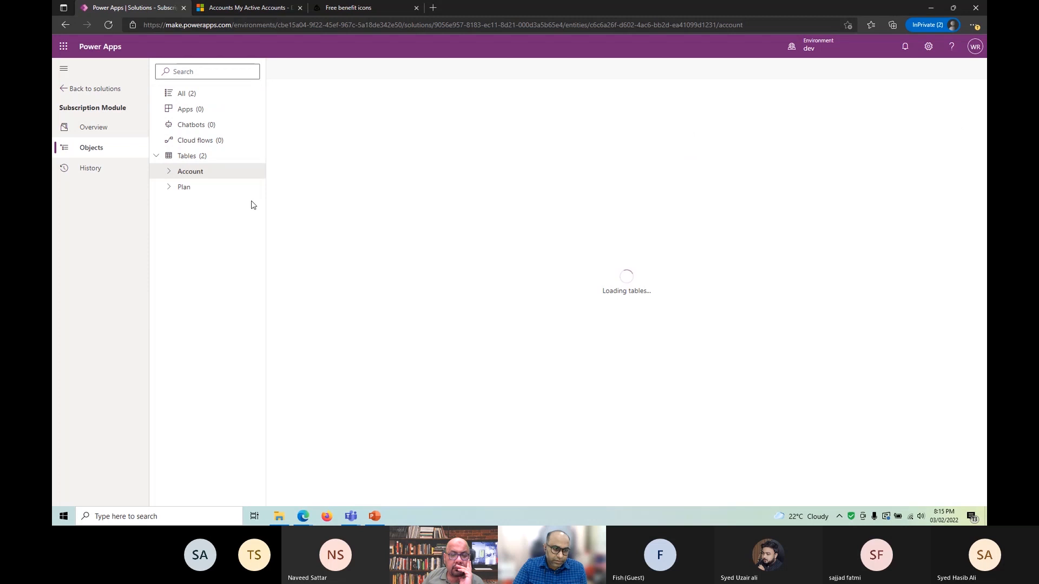
{"action": "left_click", "coordinate": [184, 188]}
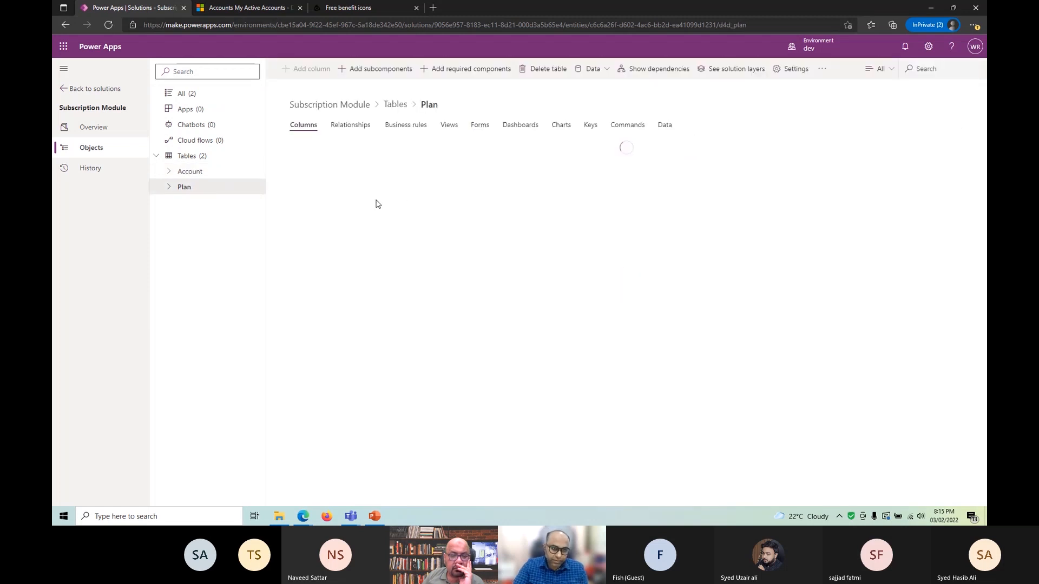
Step: Search Iconfinder's free icons for plan and subscription and browse the icons for alternatives
{"action": "left_click", "coordinate": [323, 8]}
{"action": "double_click", "coordinate": [230, 50]}
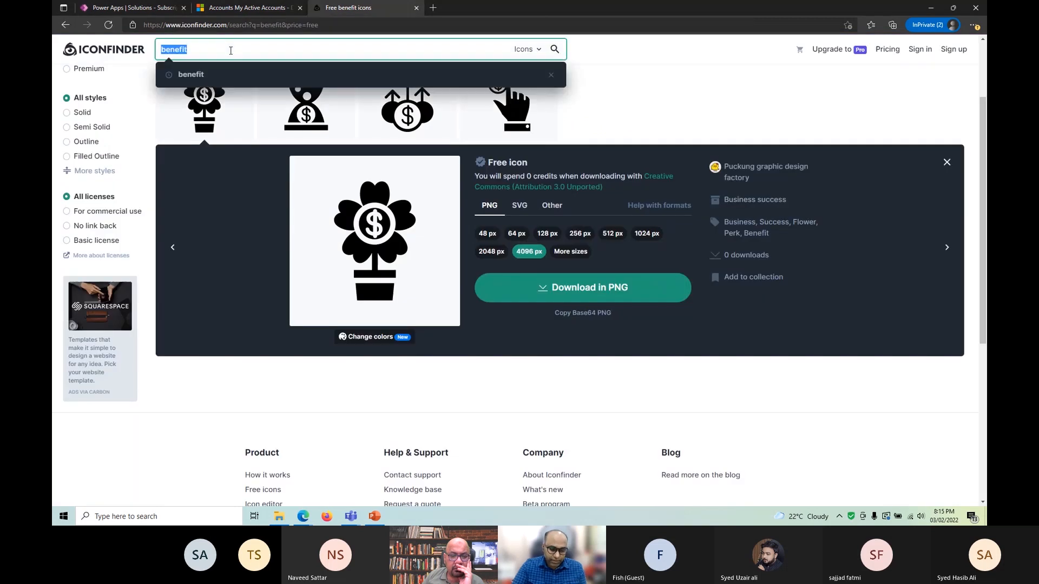
{"action": "type", "text": "plan"}
{"action": "key", "text": "Return"}
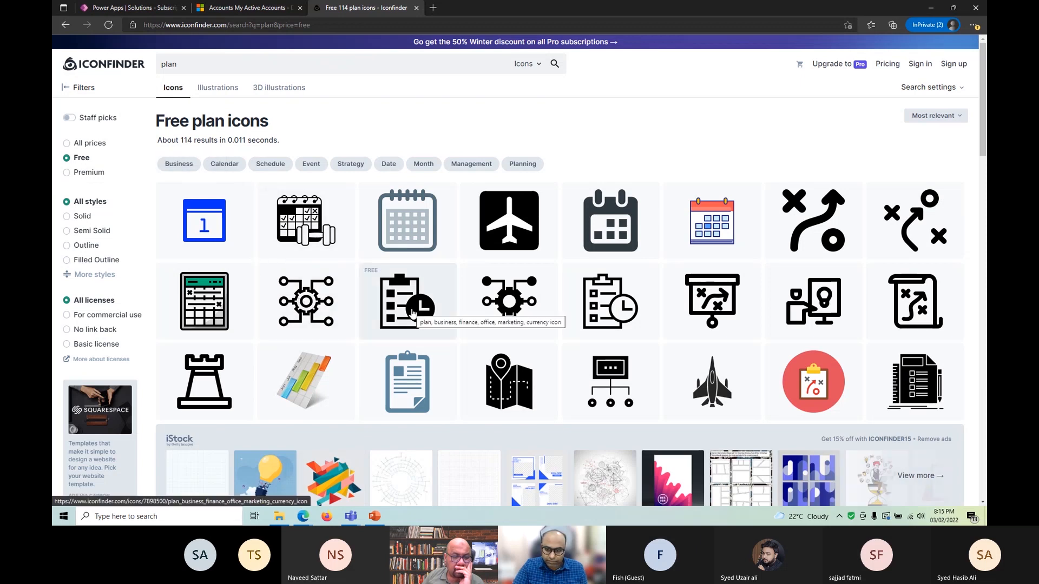
{"action": "scroll", "coordinate": [413, 313], "scroll_direction": "down", "scroll_amount": 3}
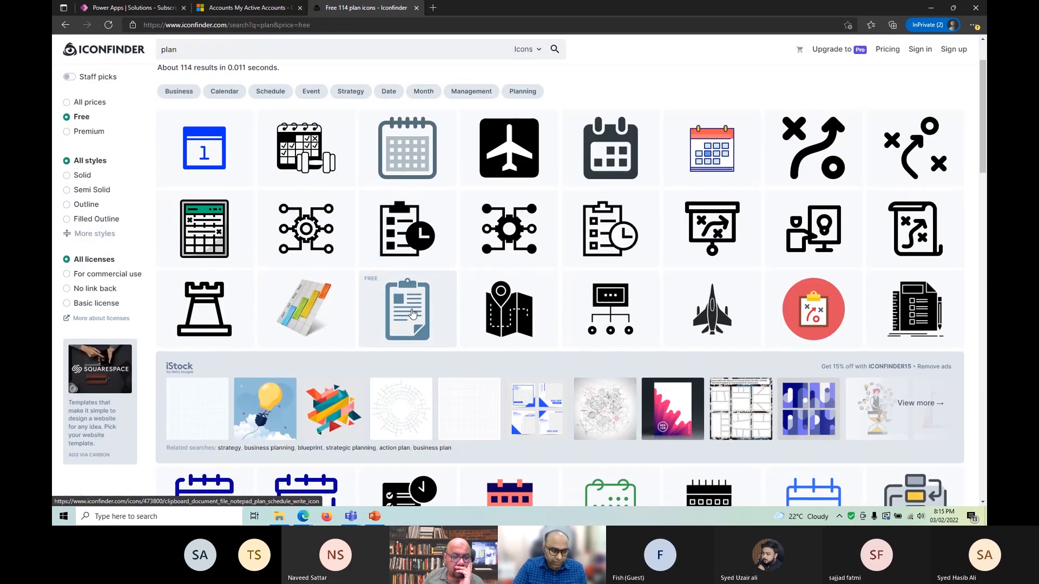
{"action": "scroll", "coordinate": [412, 312], "scroll_direction": "up", "scroll_amount": 3}
{"action": "left_click", "coordinate": [66, 26]}
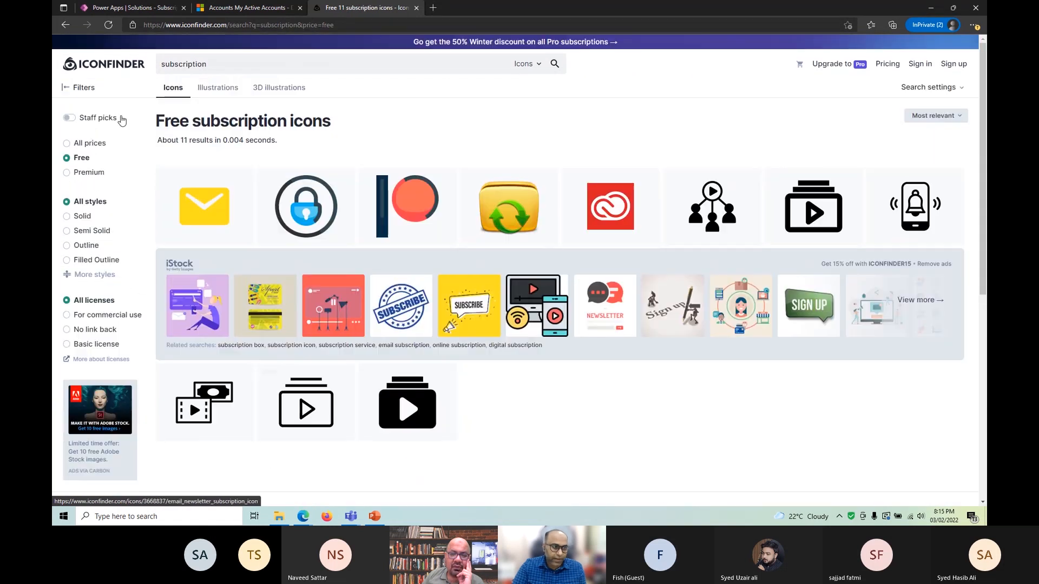
Step: Go back to the free benefit icons and open the details of the flower pot icon with the dollar sign
{"action": "left_click", "coordinate": [66, 25]}
{"action": "left_click", "coordinate": [66, 26]}
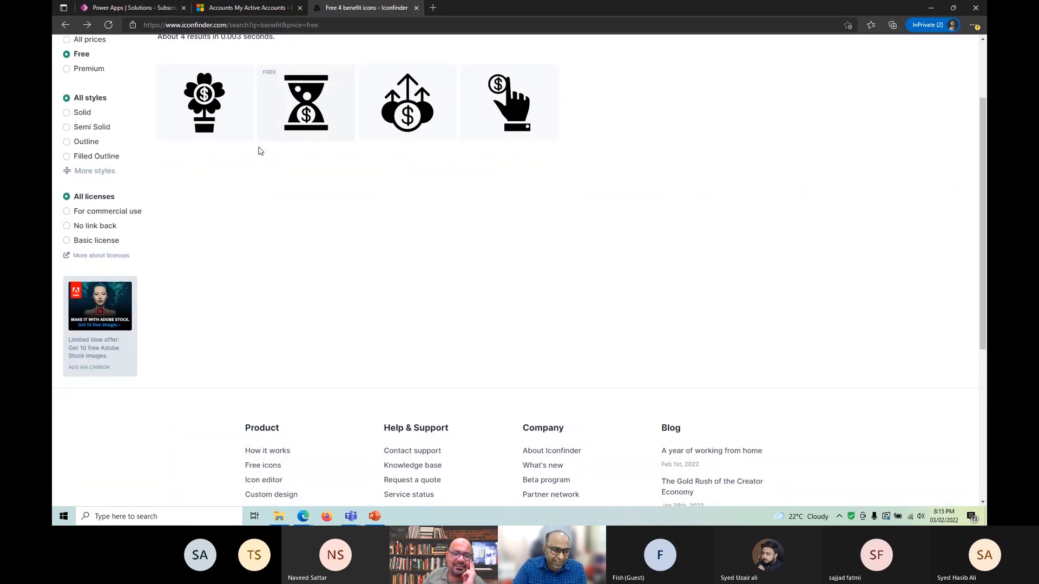
{"action": "left_click", "coordinate": [227, 121]}
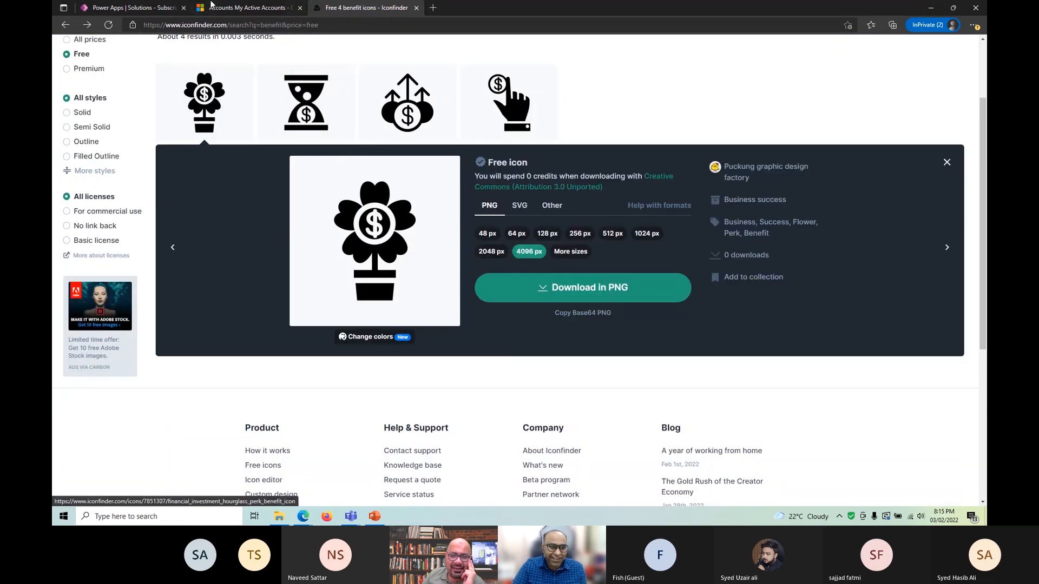
Step: Switch to Power Apps and start a new web resource from the Subscription Module solution's objects
{"action": "left_click", "coordinate": [180, 7]}
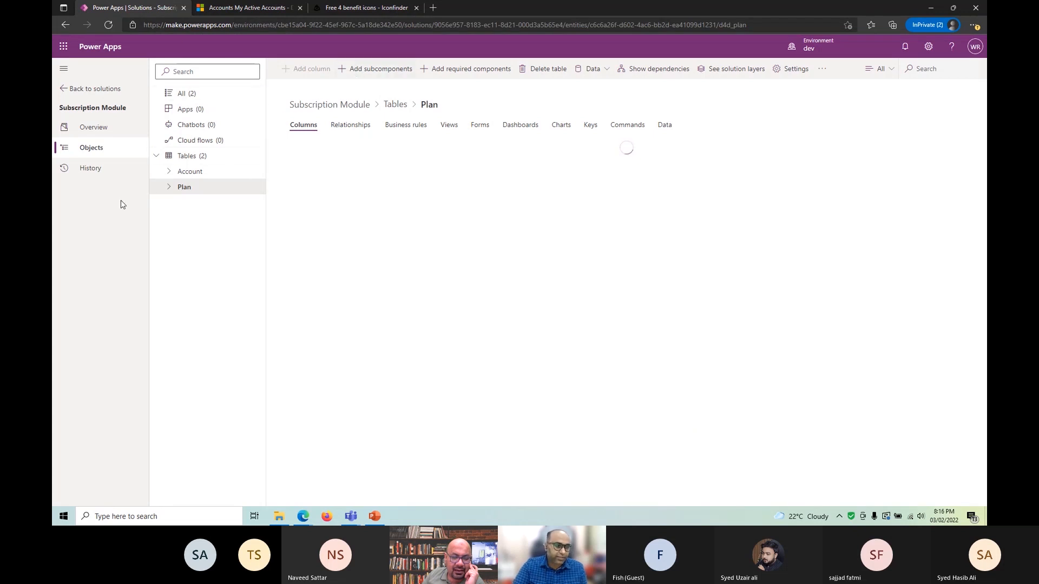
{"action": "left_click", "coordinate": [70, 127]}
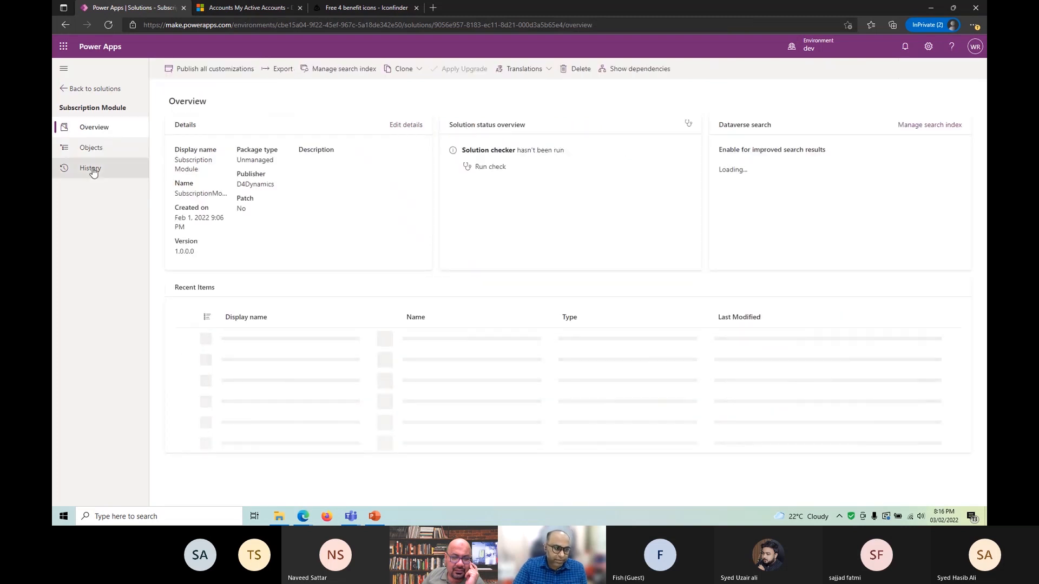
{"action": "left_click", "coordinate": [90, 147]}
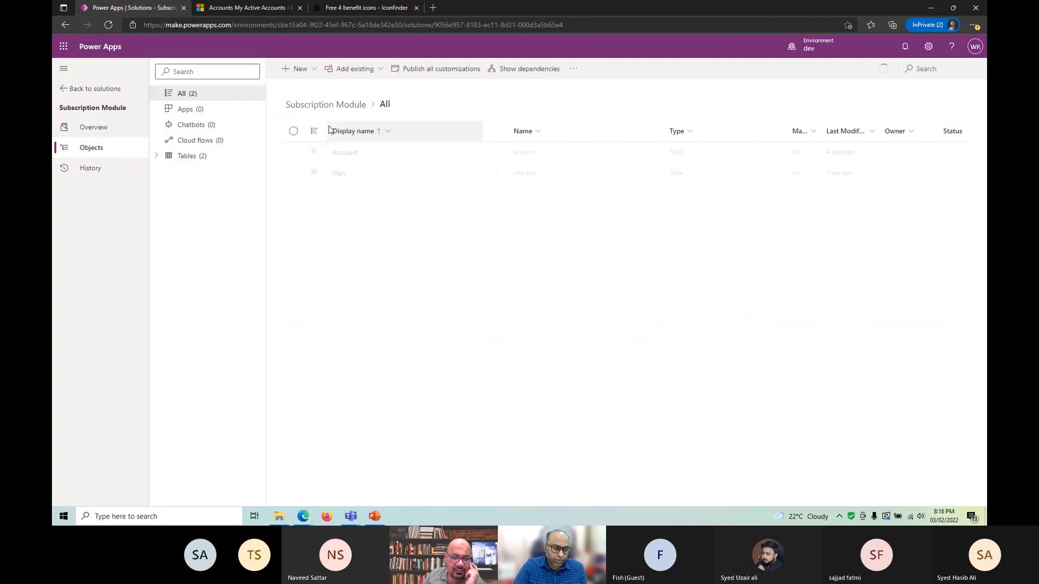
{"action": "left_click", "coordinate": [298, 69]}
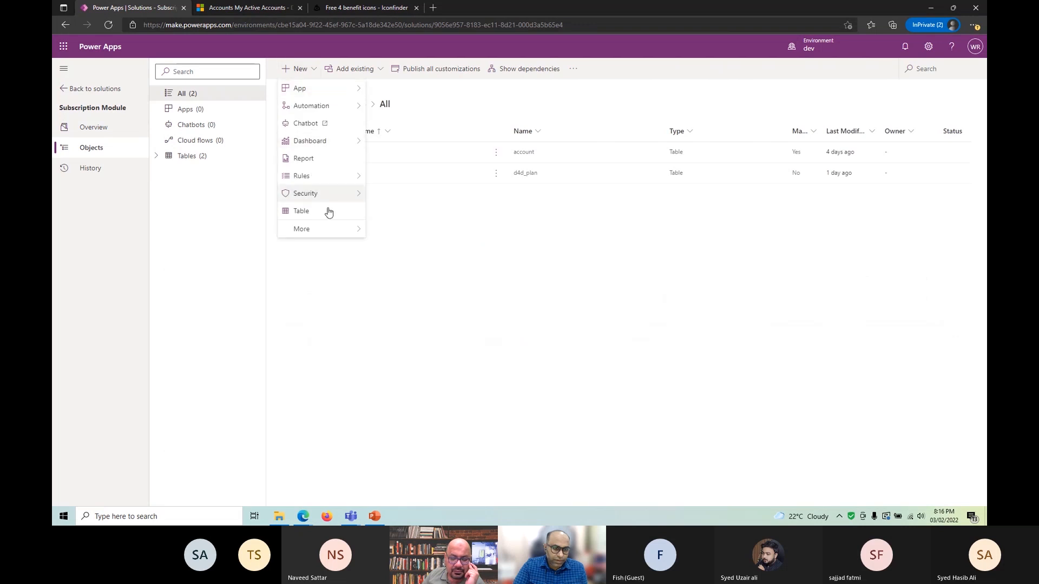
{"action": "mouse_move", "coordinate": [329, 234]}
{"action": "left_click", "coordinate": [415, 353]}
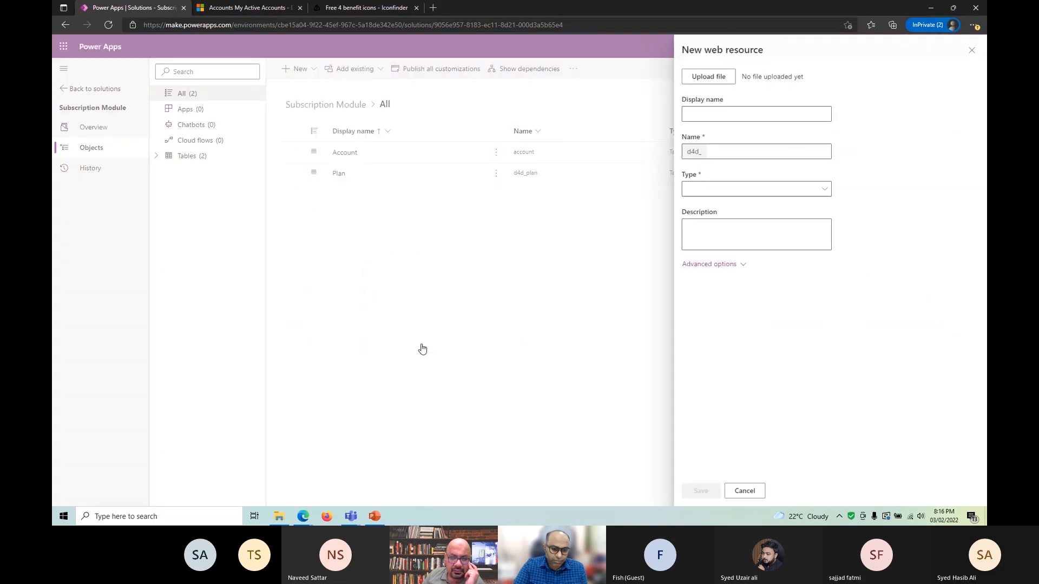
Step: Try to upload an image from the Nitro folder in Pictures as the web resource file
{"action": "left_click", "coordinate": [718, 77]}
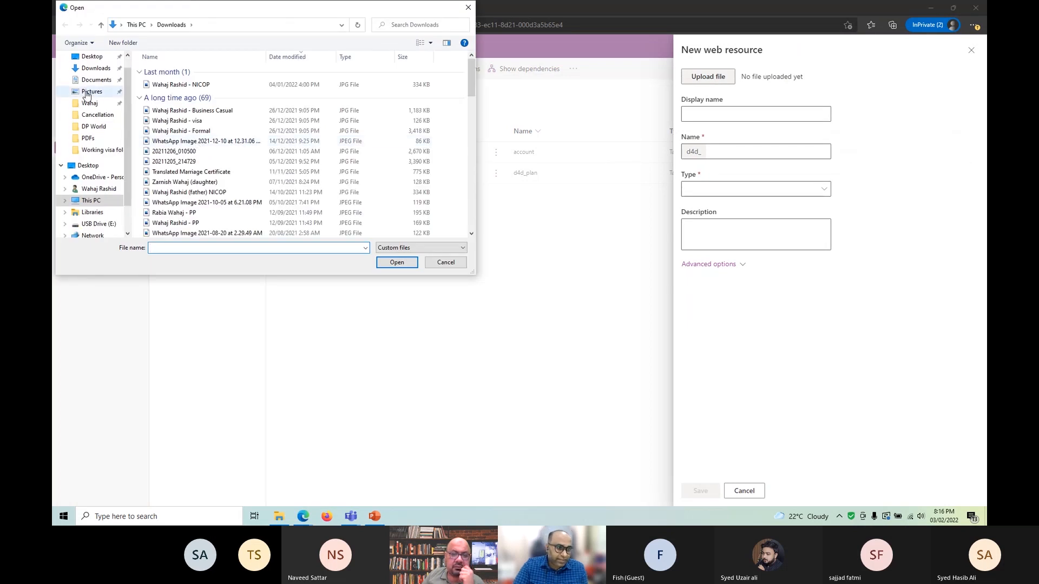
{"action": "left_click", "coordinate": [88, 93]}
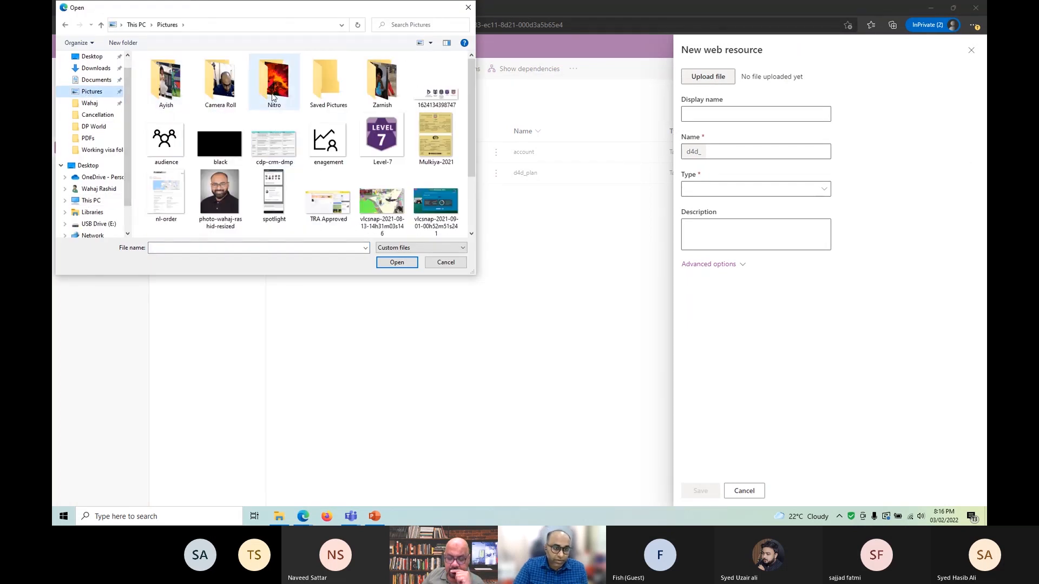
{"action": "double_click", "coordinate": [272, 97]}
{"action": "double_click", "coordinate": [163, 103]}
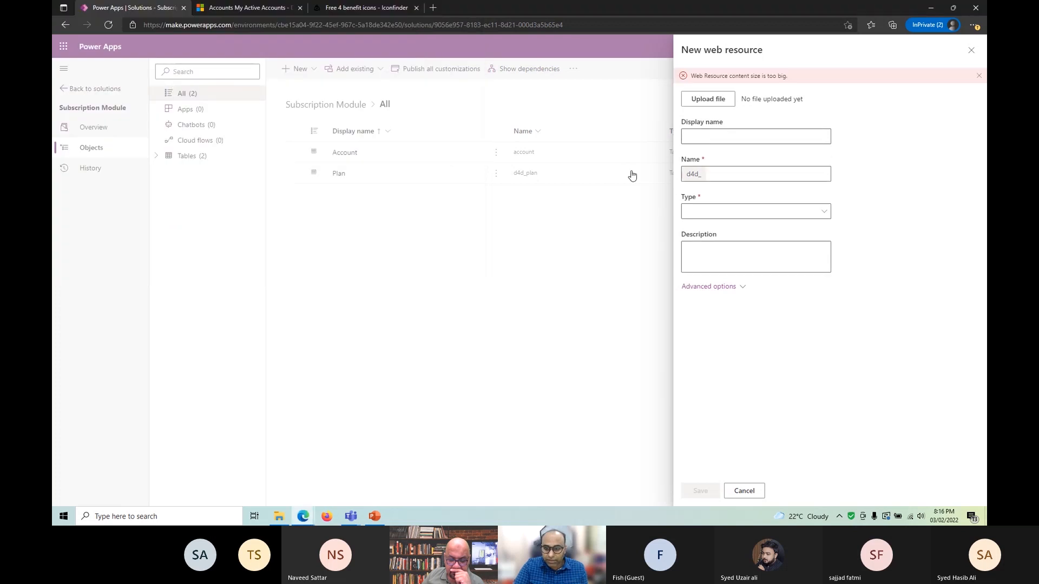
Step: Upload the audience image from the Pictures folder as the web resource file
{"action": "left_click", "coordinate": [701, 101]}
{"action": "left_click", "coordinate": [169, 25]}
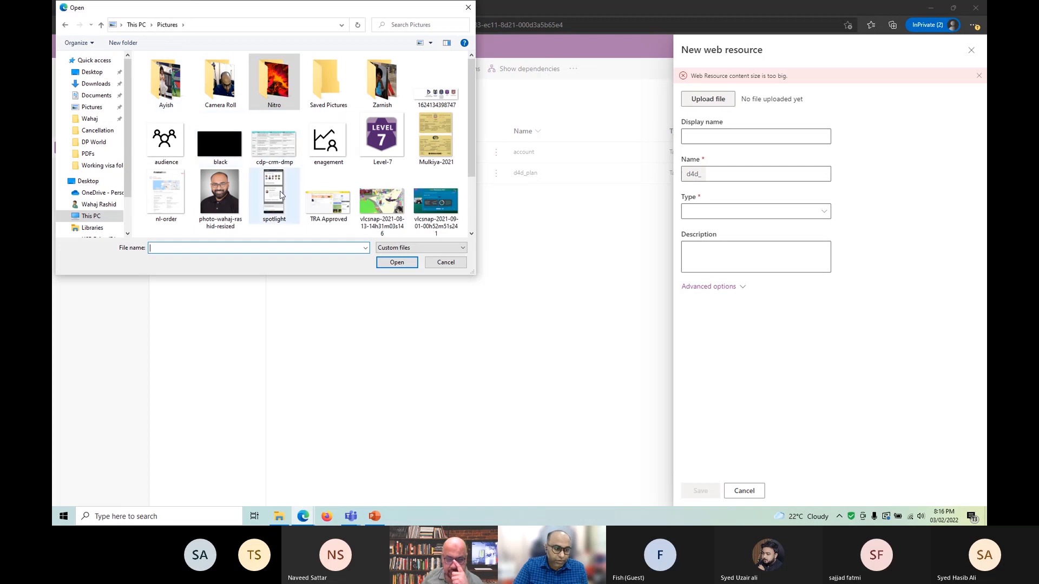
{"action": "double_click", "coordinate": [174, 151]}
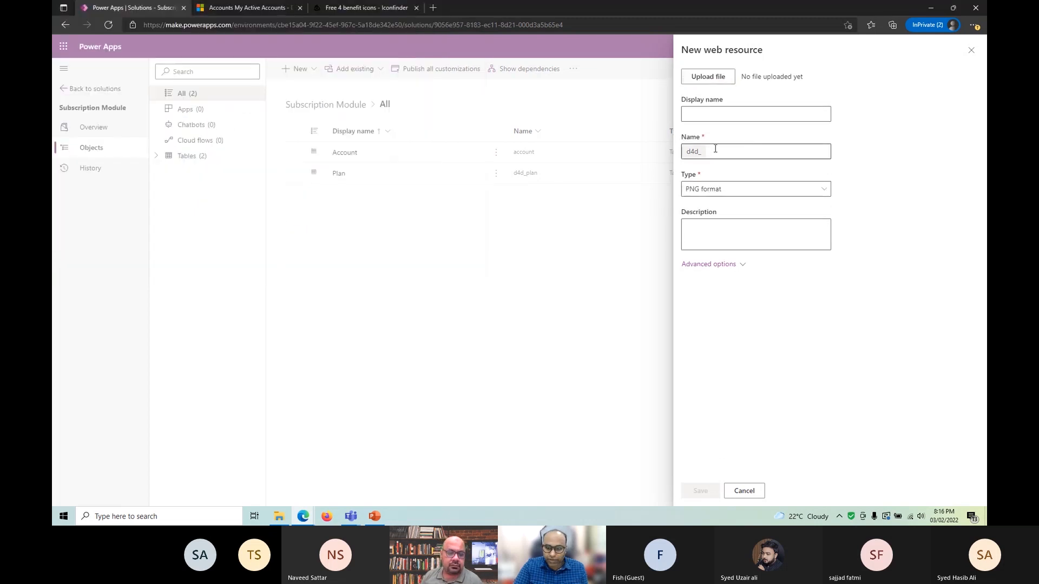
Step: Set the web resource's display name to Audience and its name to Audience after the d4d_ prefix
{"action": "left_click", "coordinate": [731, 115]}
{"action": "type", "text": "Au"}
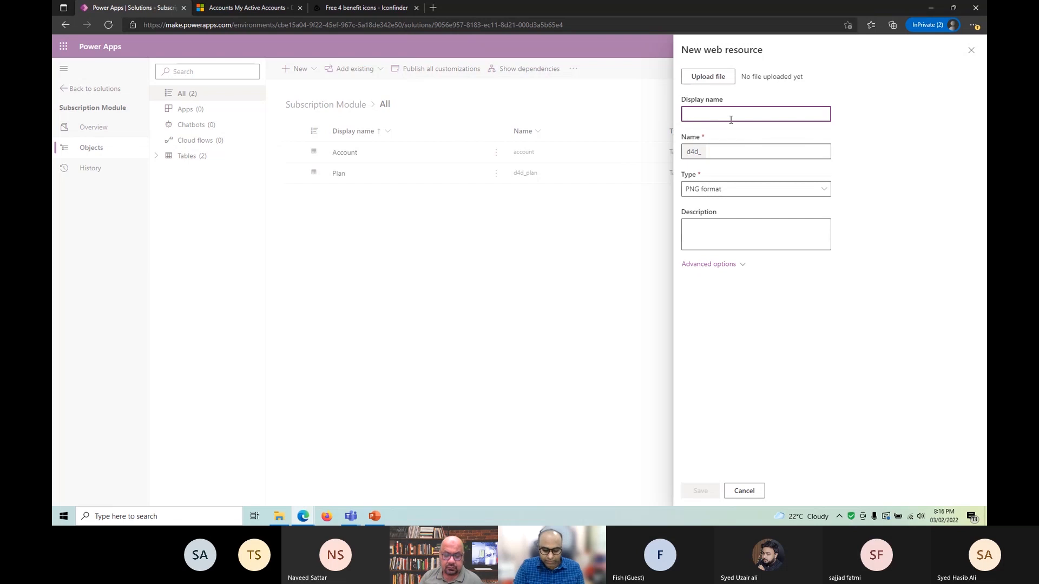
{"action": "type", "text": "d"}
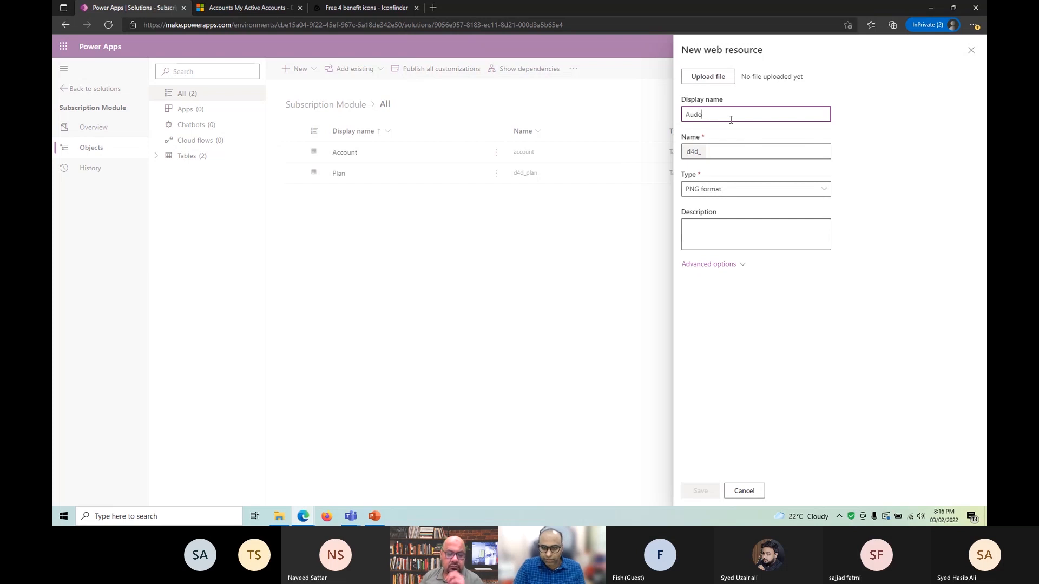
{"action": "type", "text": "ience"}
{"action": "key", "text": "Tab"}
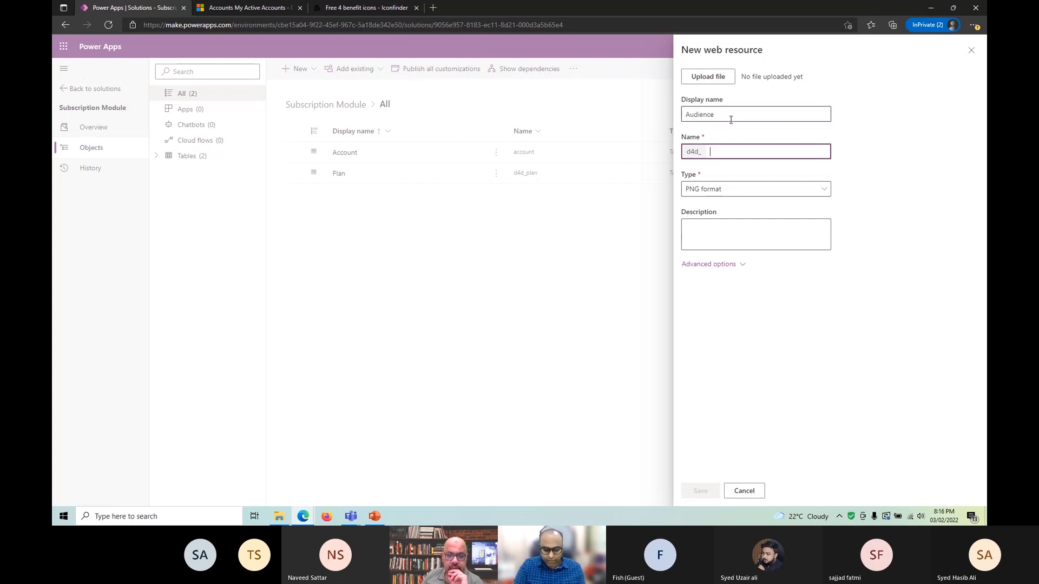
{"action": "type", "text": "Audience"}
{"action": "key", "text": "Tab"}
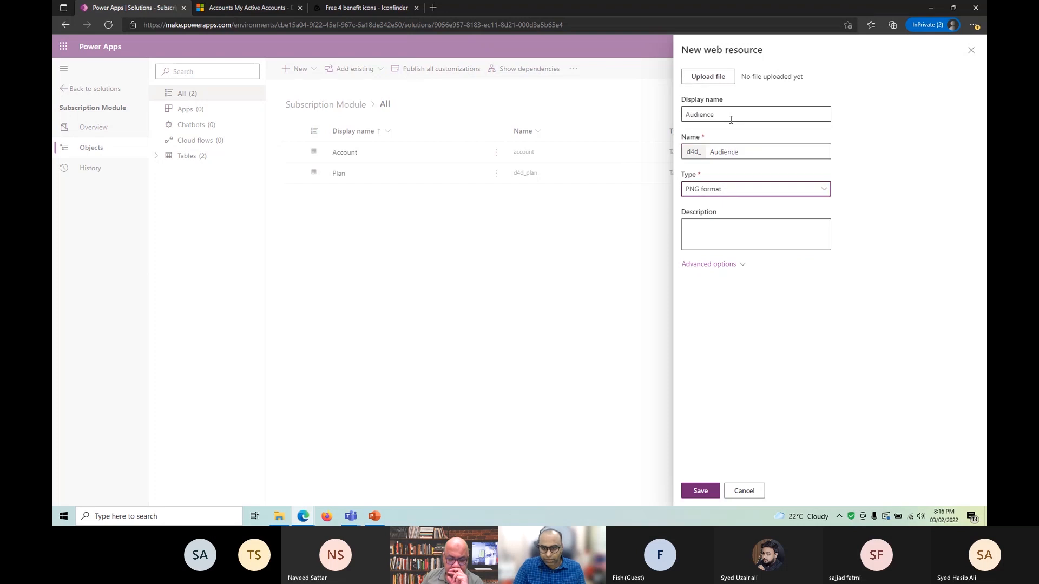
Step: Change the web resource type to JPG format and set it back to PNG format
{"action": "left_click", "coordinate": [742, 196]}
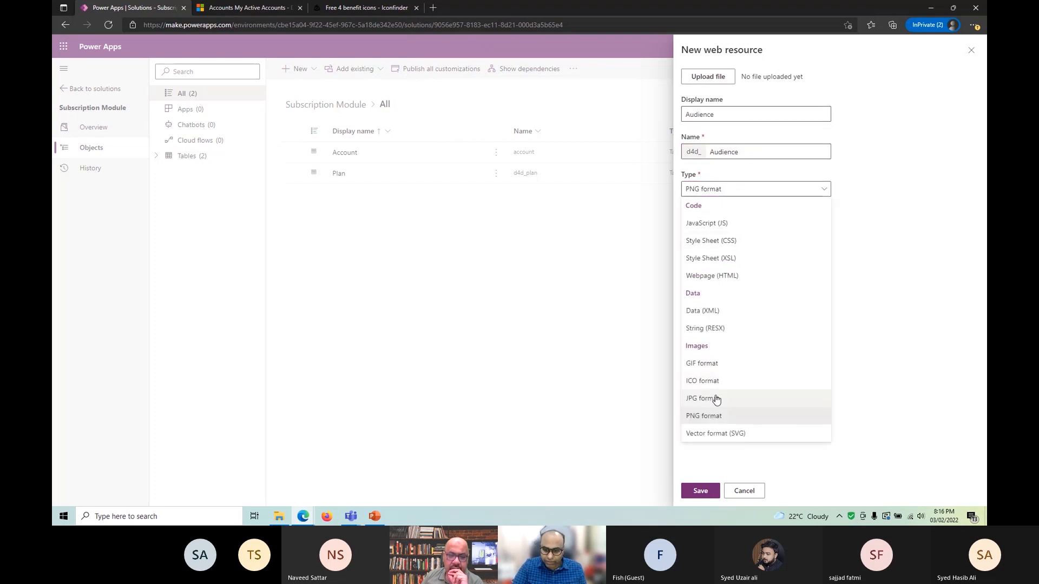
{"action": "left_click", "coordinate": [716, 398]}
{"action": "left_click", "coordinate": [722, 189]}
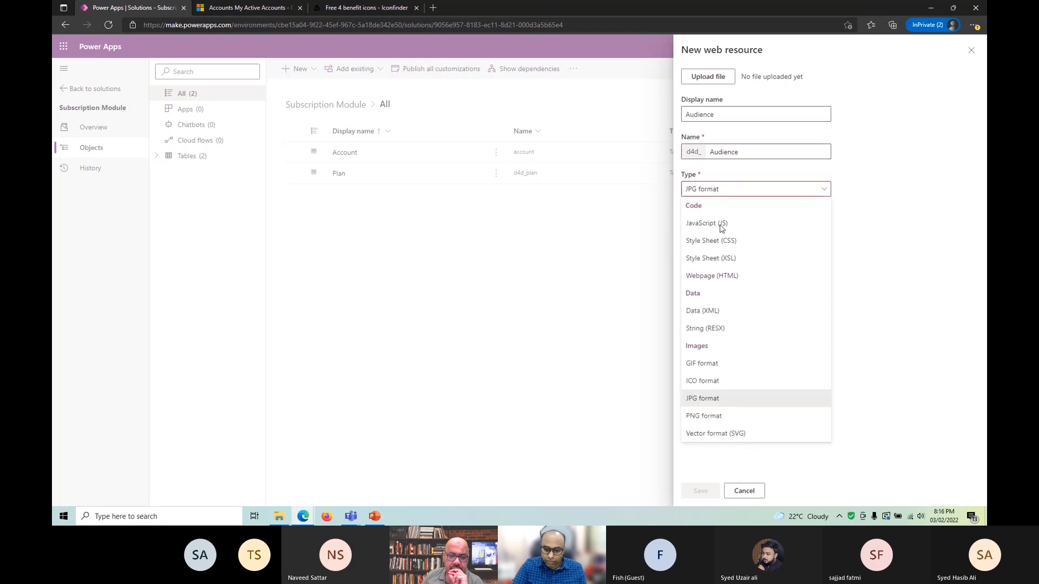
{"action": "left_click", "coordinate": [735, 415]}
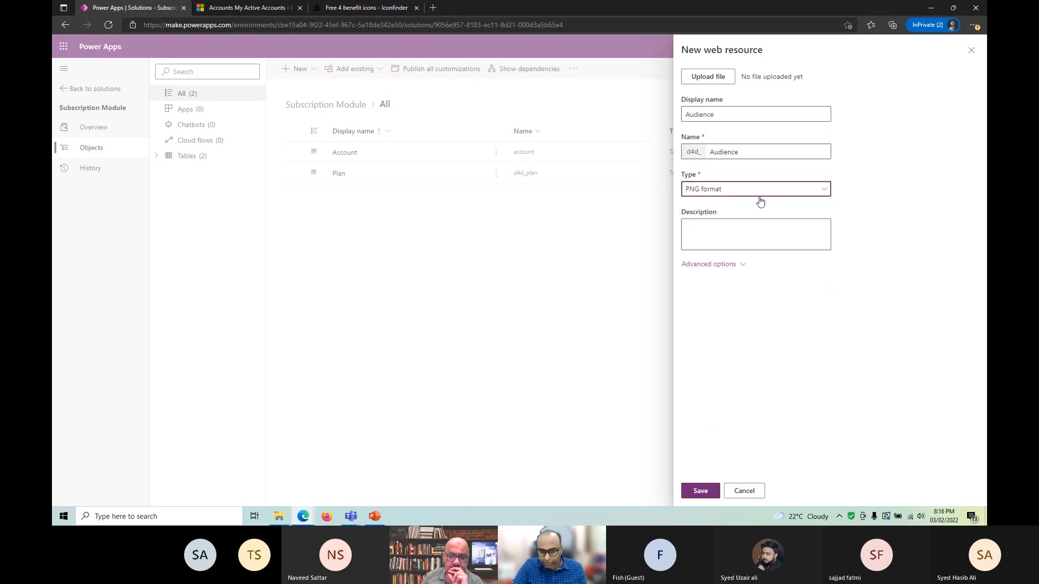
Step: Expand the web resource's advanced options, keep the language at None and save the resource
{"action": "left_click", "coordinate": [709, 234]}
{"action": "left_click", "coordinate": [741, 266]}
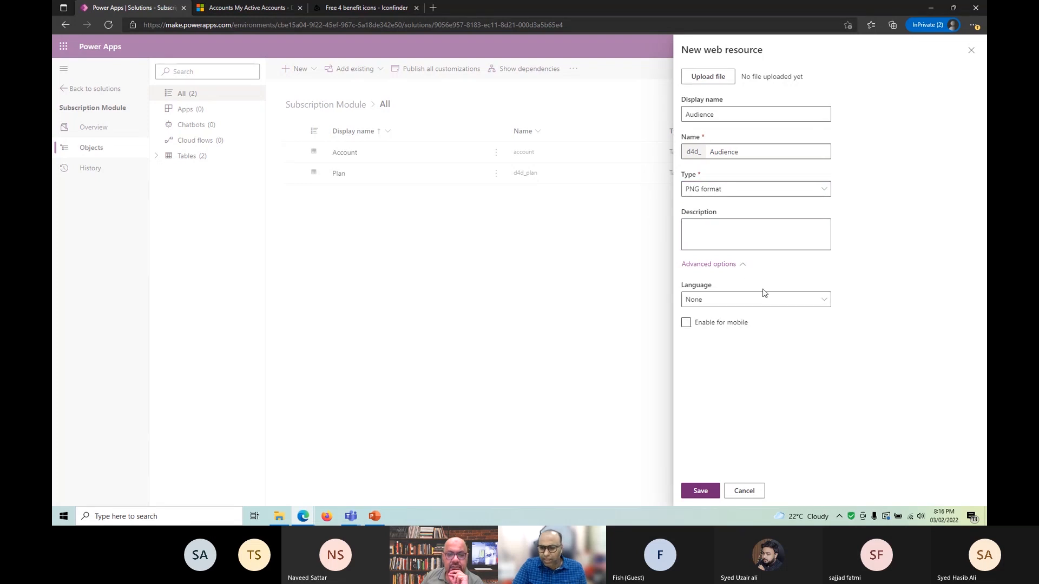
{"action": "left_click", "coordinate": [746, 307]}
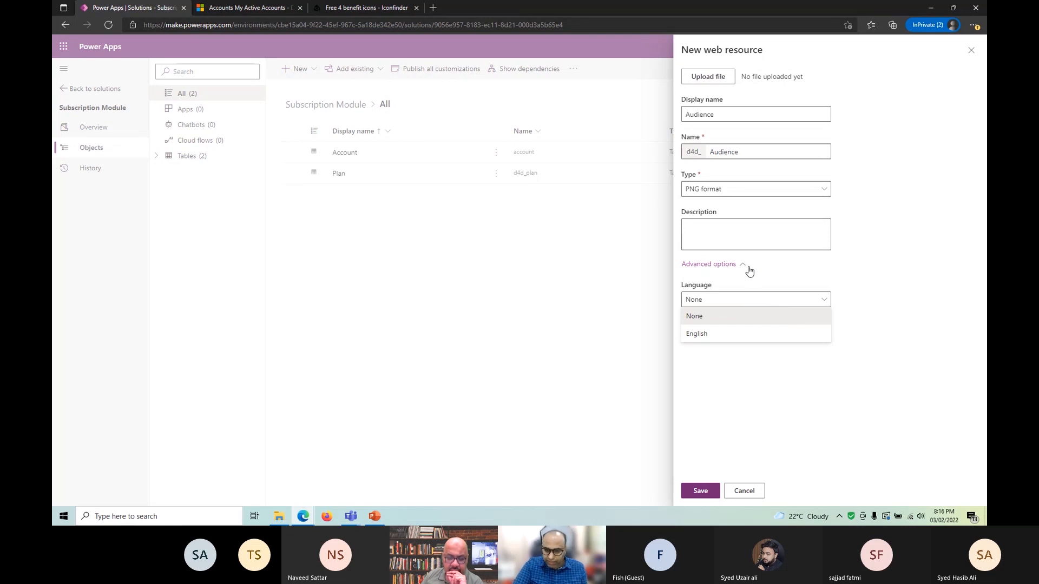
{"action": "left_click", "coordinate": [706, 316]}
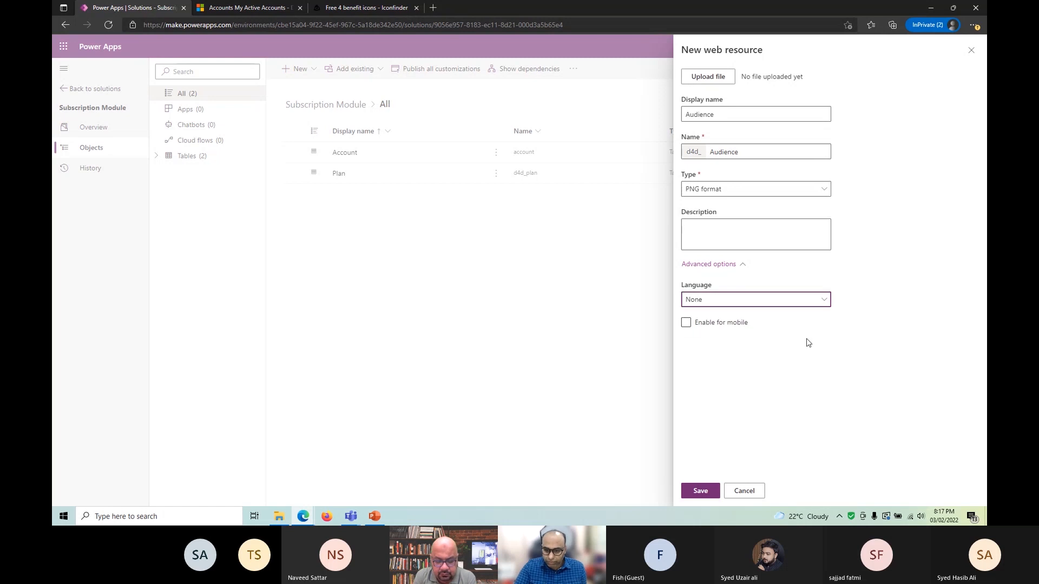
{"action": "left_click", "coordinate": [698, 490]}
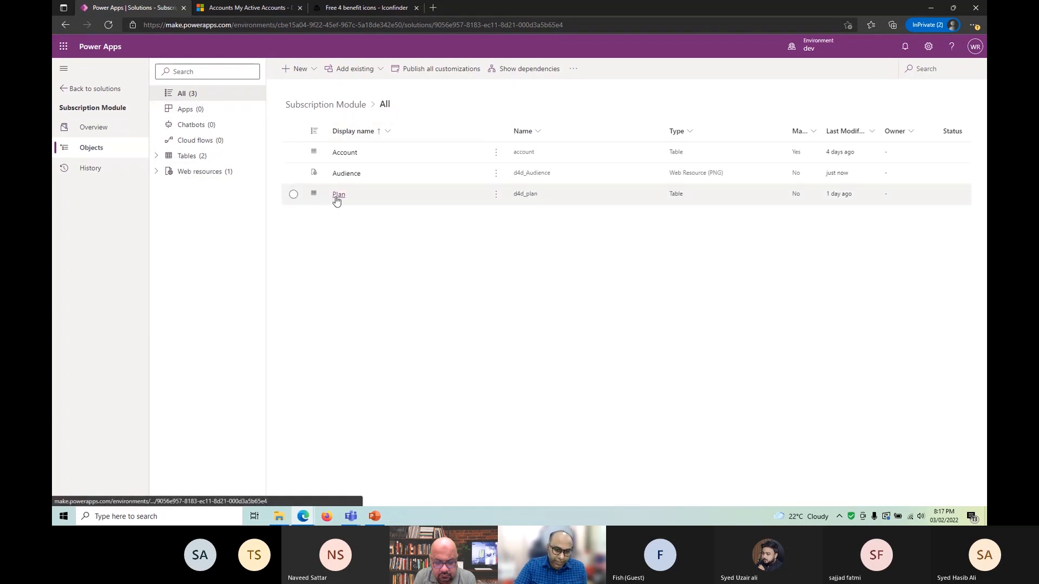
Step: Reopen the Audience web resource from the solution's objects and copy its URL from the advanced options
{"action": "left_click", "coordinate": [337, 194]}
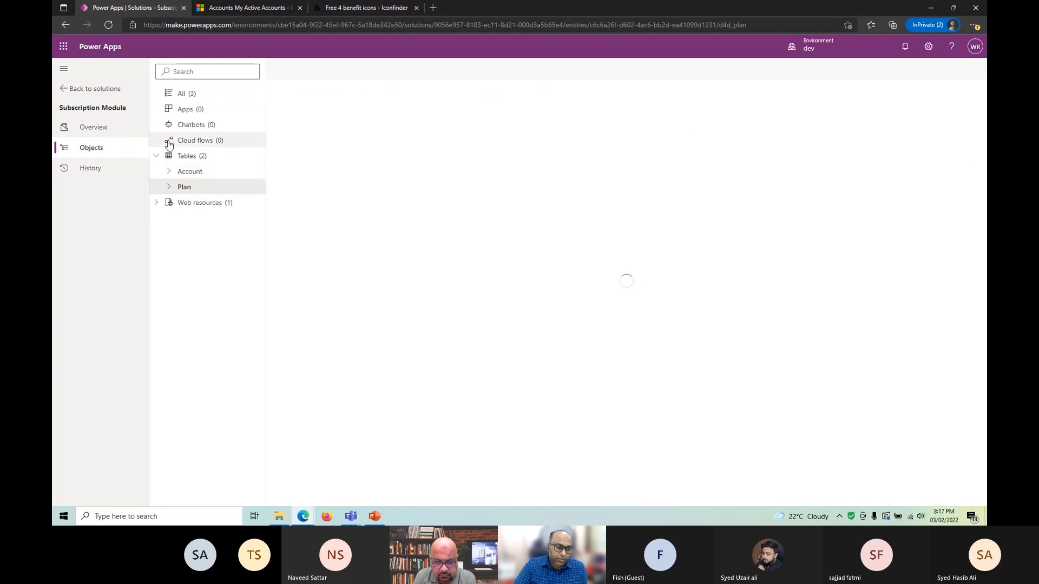
{"action": "left_click", "coordinate": [67, 25]}
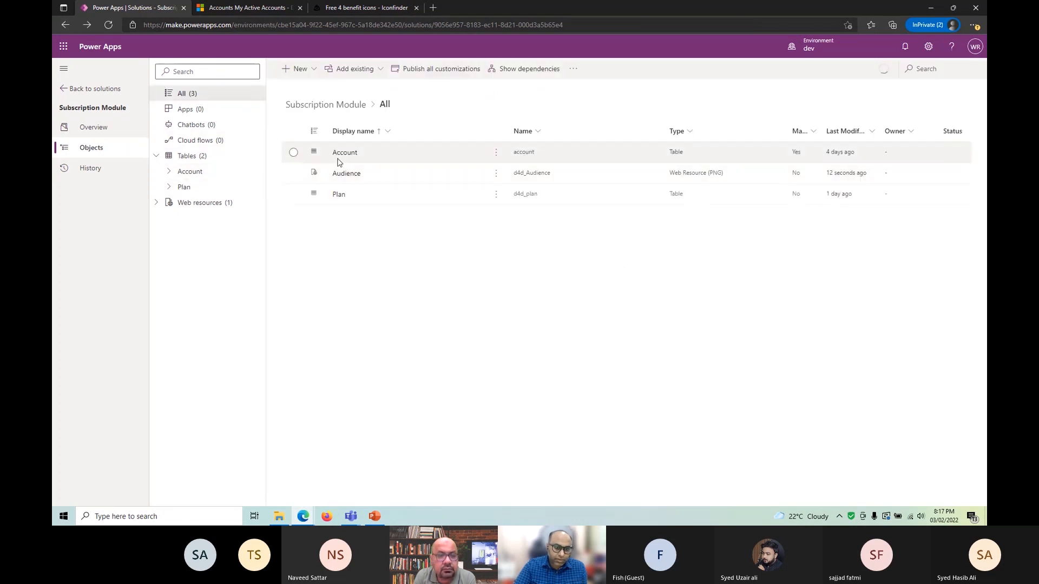
{"action": "left_click", "coordinate": [344, 173]}
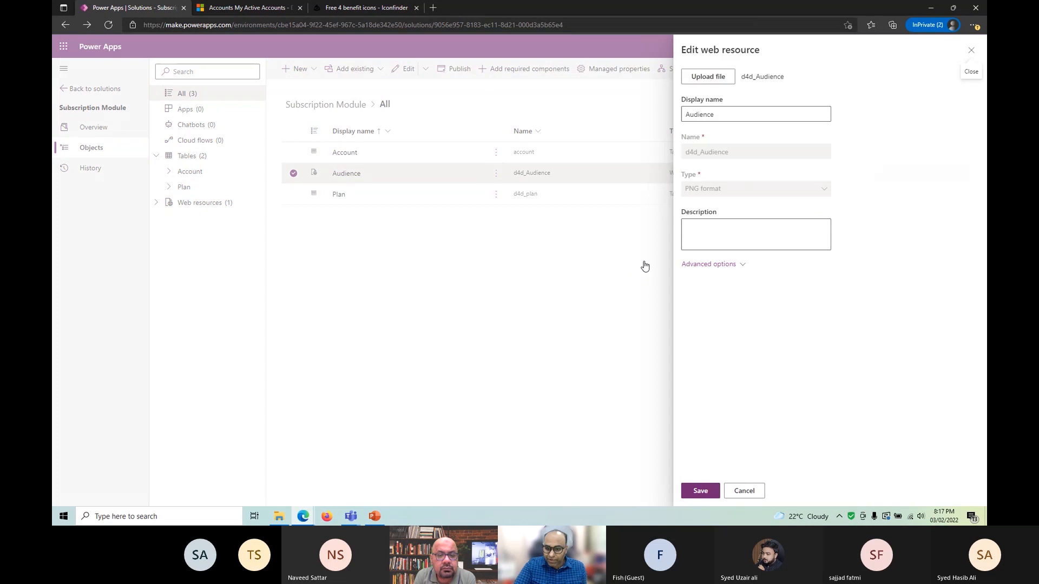
{"action": "left_click", "coordinate": [739, 265]}
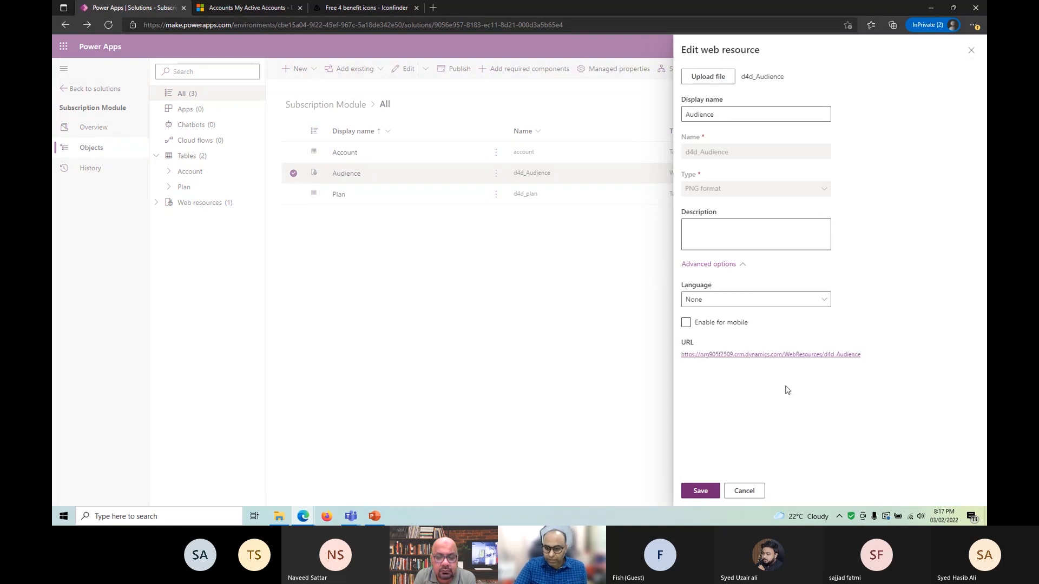
{"action": "left_click_drag", "start_coordinate": [863, 355], "coordinate": [682, 357]}
{"action": "key", "text": "ctrl+c"}
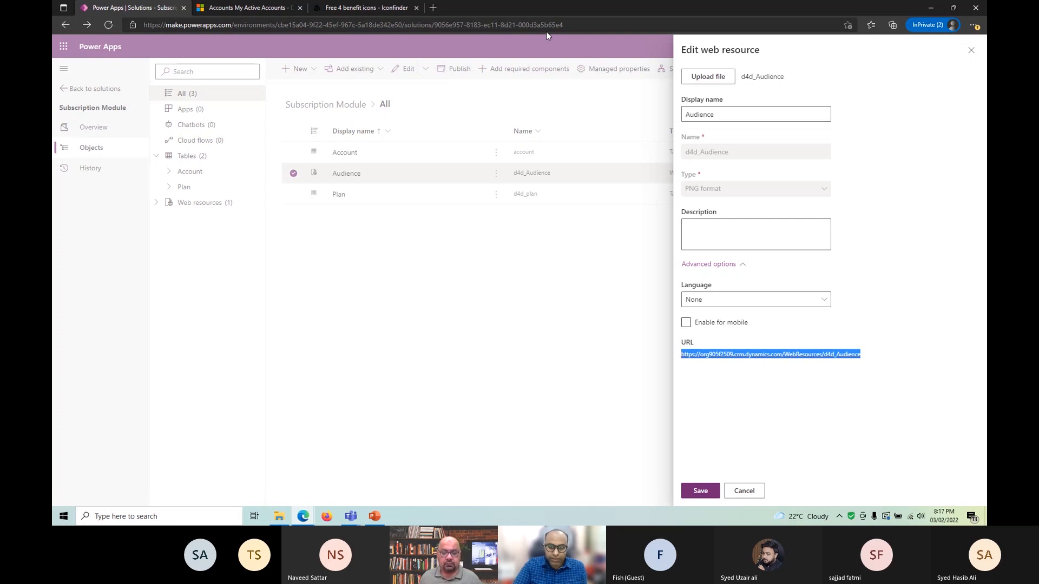
Step: Close the web resource form, open the copied URL in a new browser tab and examine the image's WebResources/d4d_Audience path
{"action": "key", "text": "Escape"}
{"action": "key", "text": "ctrl+t"}
{"action": "key", "text": "ctrl+v"}
{"action": "key", "text": "Return"}
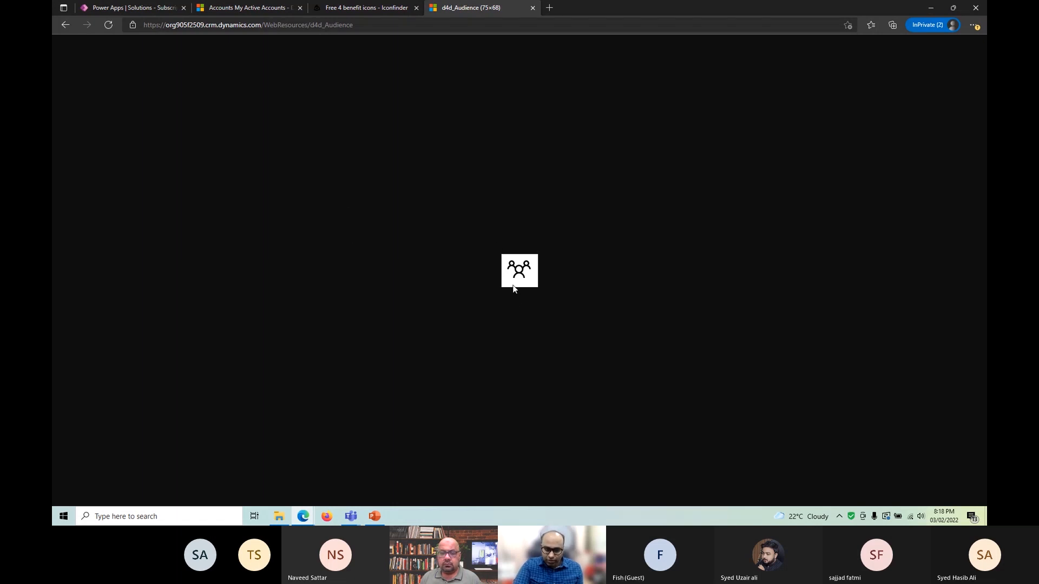
{"action": "double_click", "coordinate": [312, 25]}
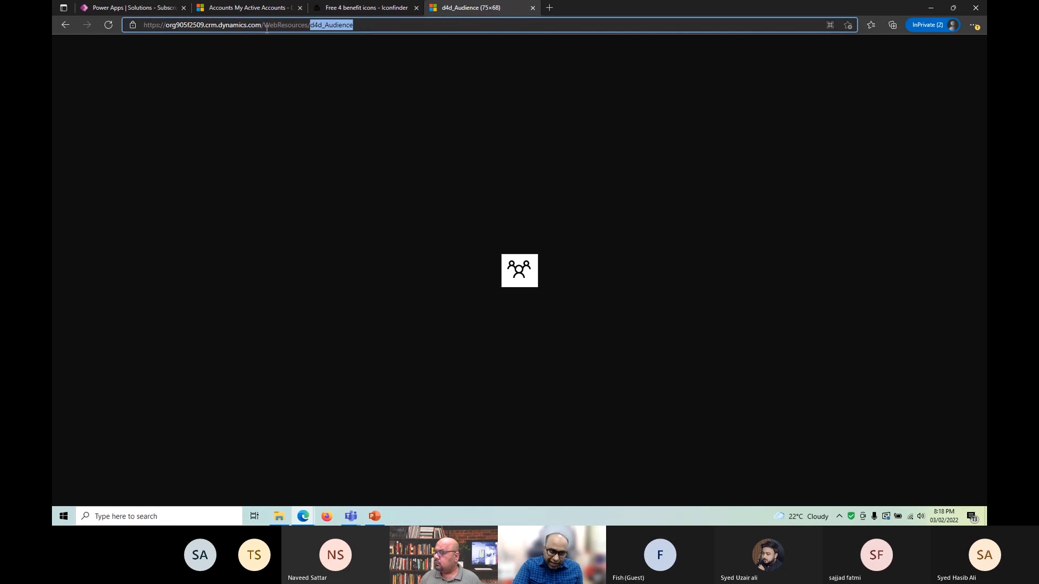
{"action": "left_click_drag", "start_coordinate": [266, 28], "coordinate": [355, 33]}
{"action": "left_click", "coordinate": [502, 287]}
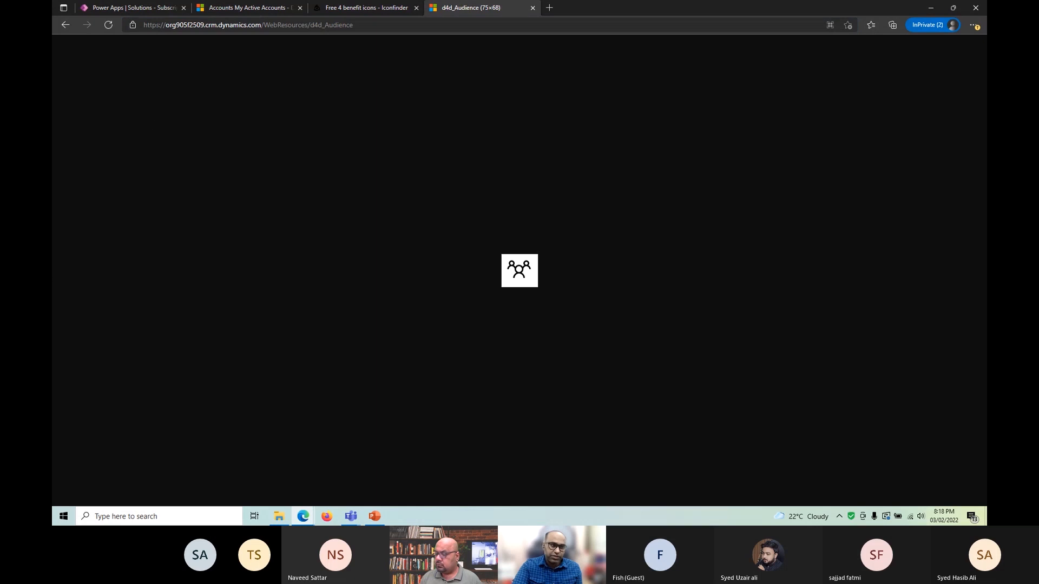
Step: Leave the image page, return to Power Apps by way of the Dynamics 365 accounts list and switch to PowerPoint
{"action": "left_click", "coordinate": [67, 26]}
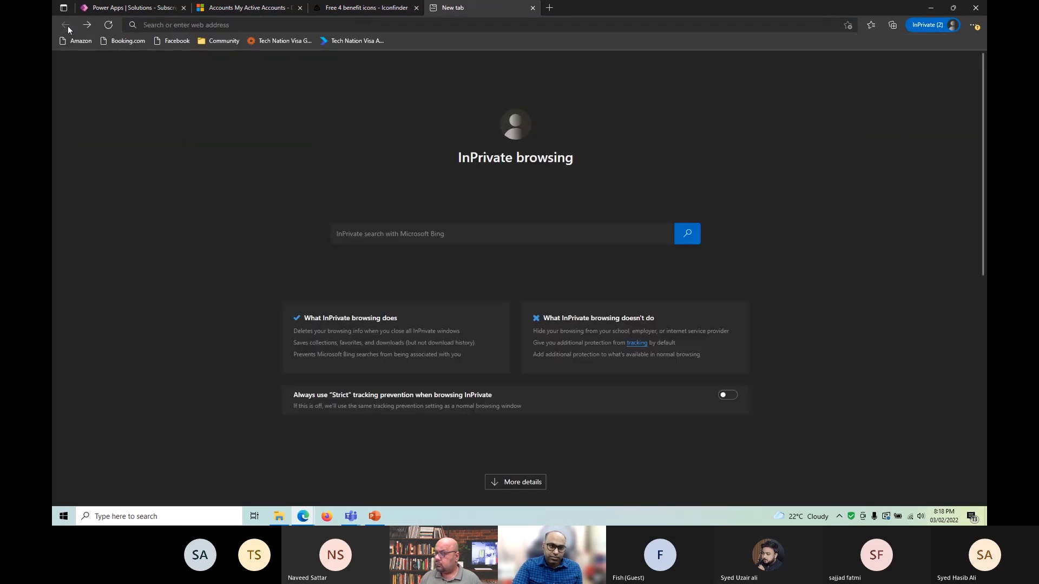
{"action": "left_click", "coordinate": [240, 5]}
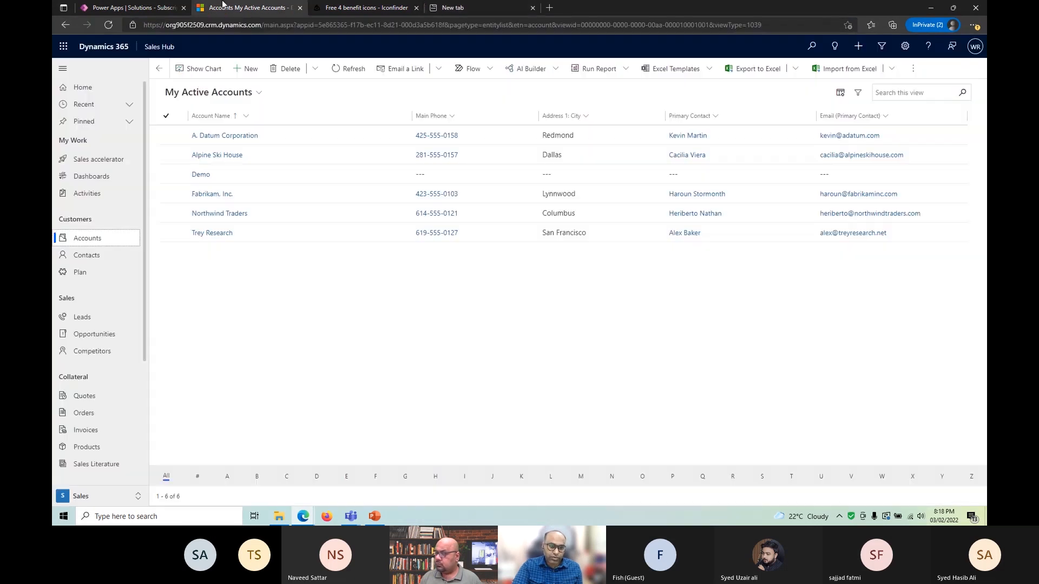
{"action": "left_click", "coordinate": [135, 6]}
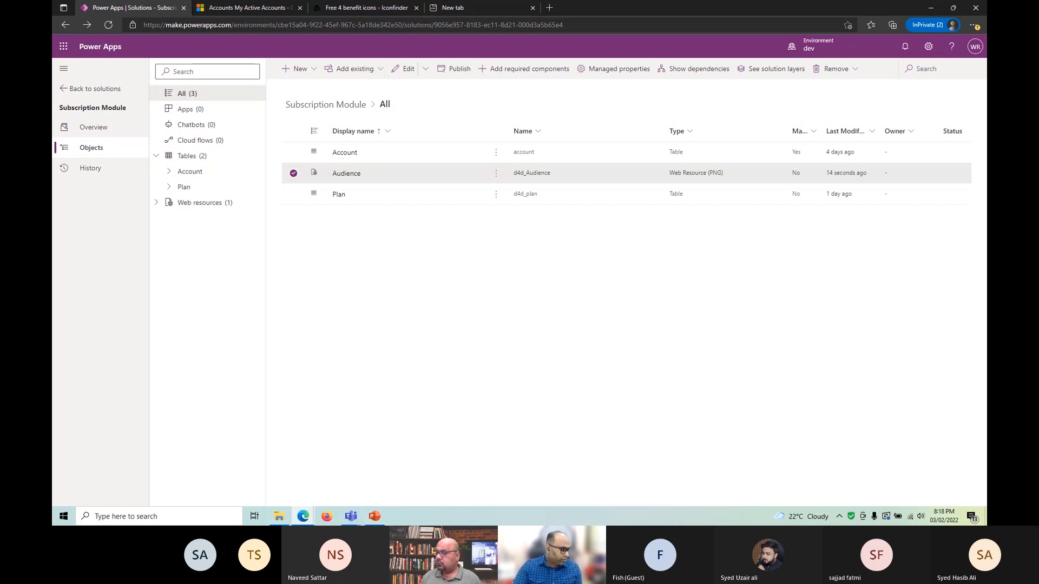
{"action": "key", "text": "alt+Tab"}
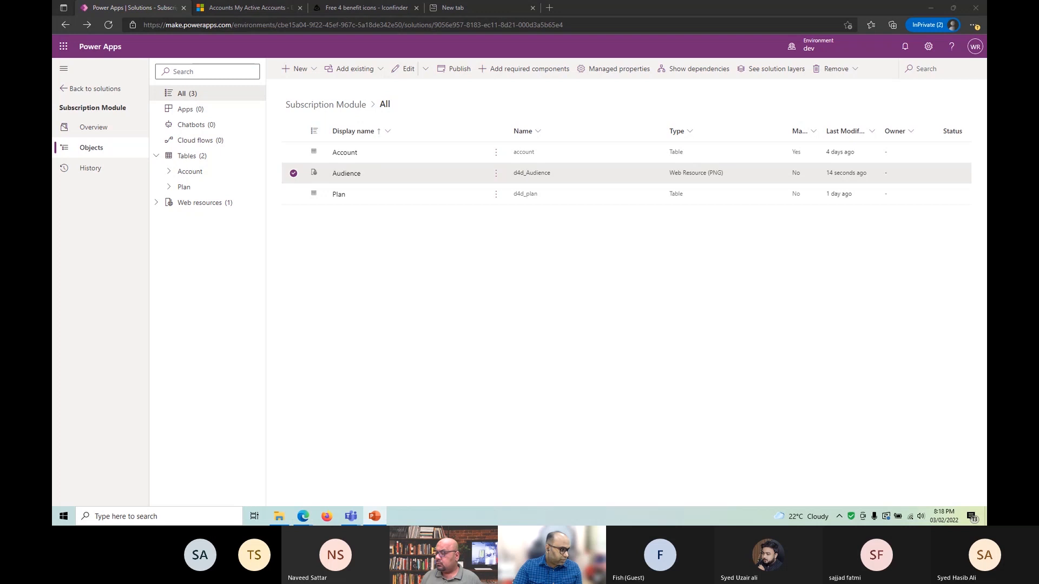
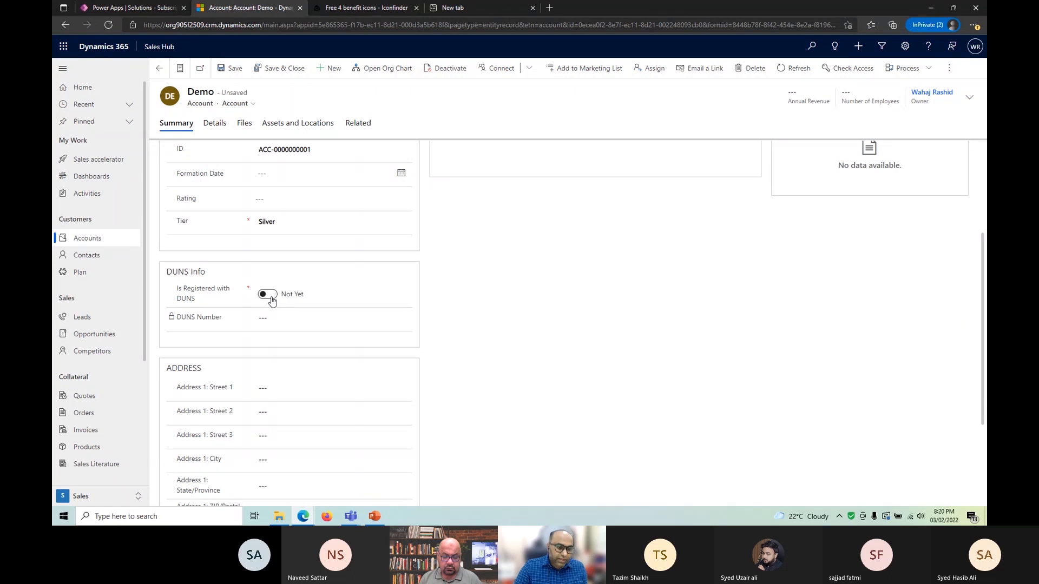
Step: Set Is Registered with DUNS to Registered on the Demo account, enter the DUNS Number field and revert the toggle to Not Yet
{"action": "left_click", "coordinate": [270, 297]}
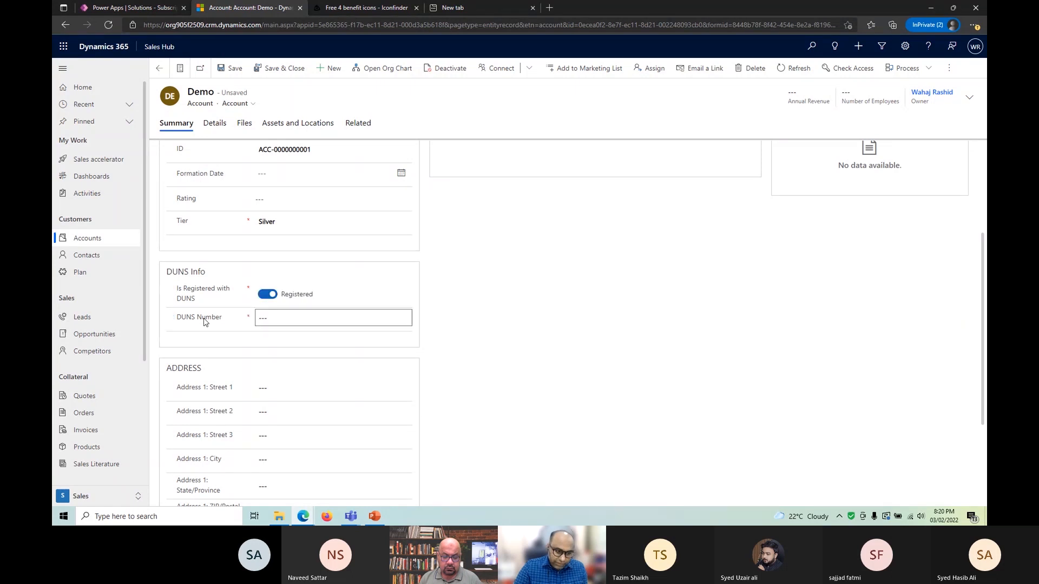
{"action": "left_click", "coordinate": [281, 320]}
{"action": "left_click", "coordinate": [268, 297]}
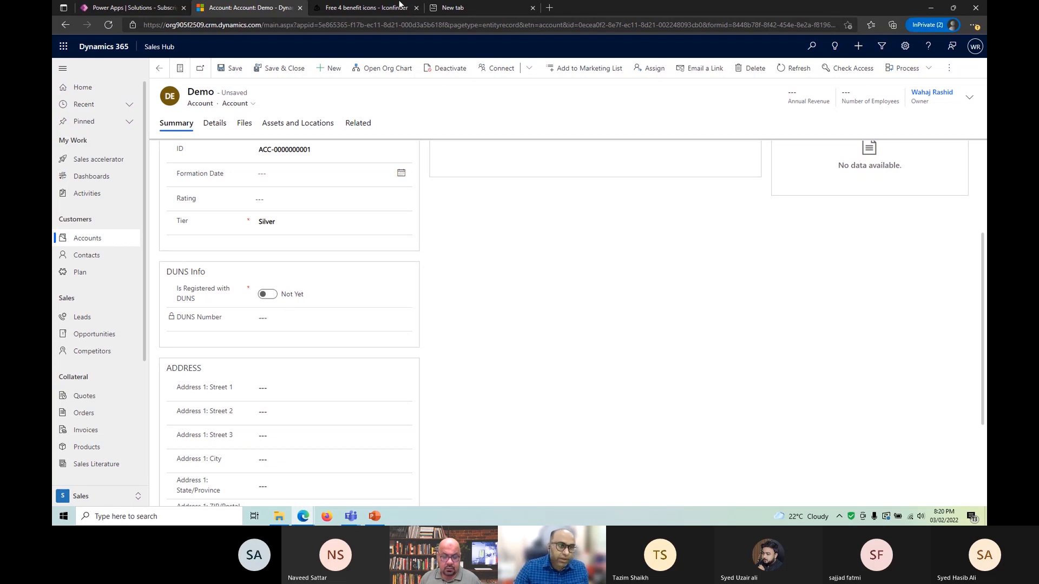
Step: Check the Plan table's columns in Power Apps, return to Dynamics 365 and open the Prime Members plan record
{"action": "left_click", "coordinate": [130, 9]}
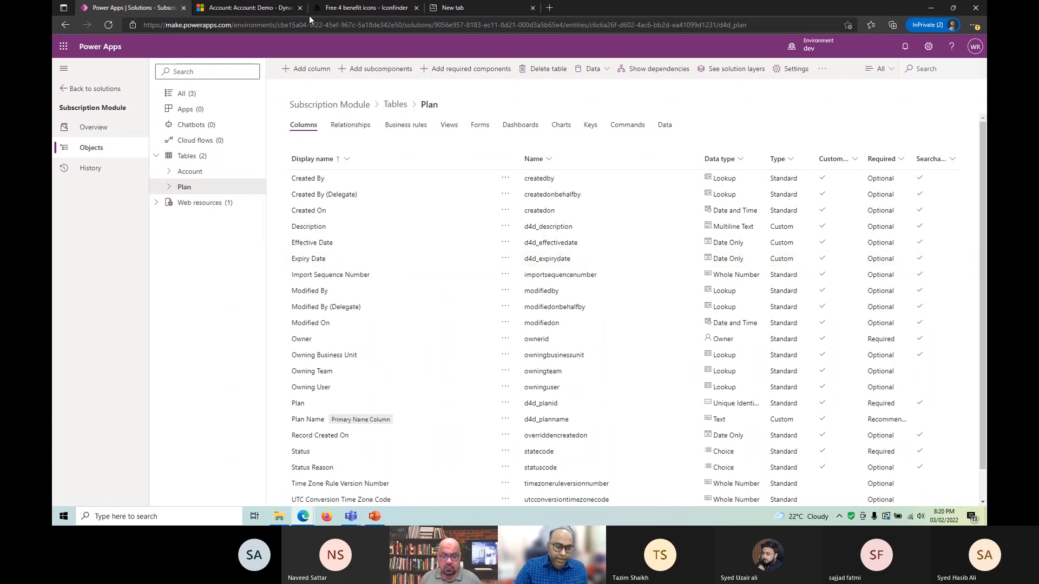
{"action": "left_click", "coordinate": [259, 9]}
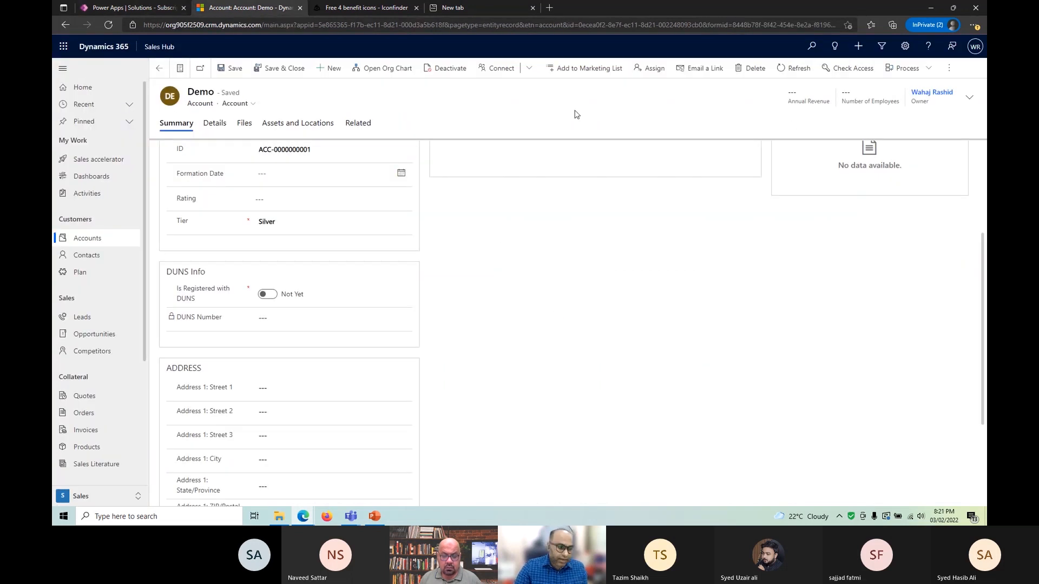
{"action": "left_click", "coordinate": [78, 271]}
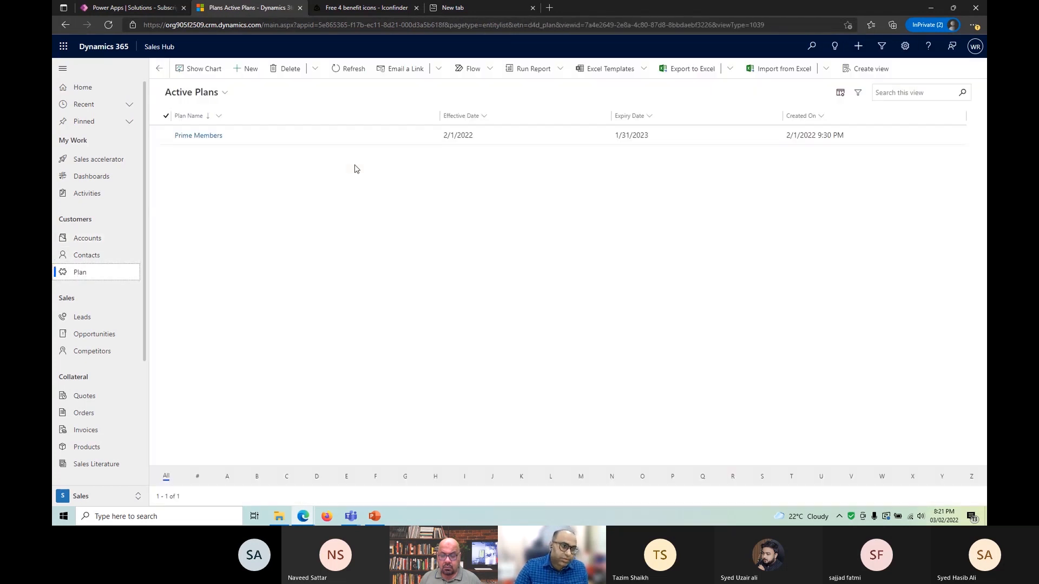
{"action": "double_click", "coordinate": [290, 135]}
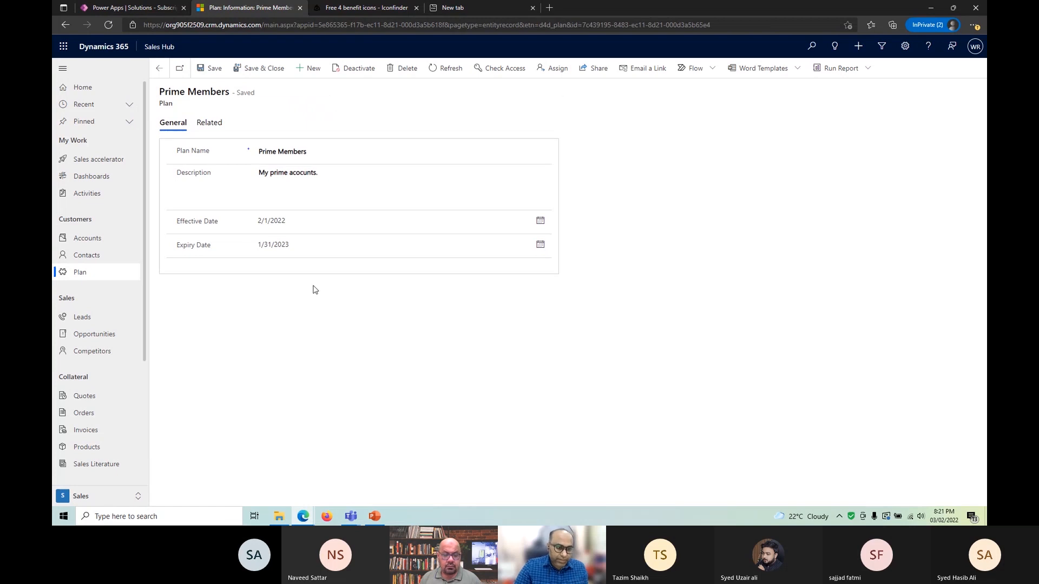
Step: Examine the Effective Date calendar on the Prime Members plan and close it without picking a date
{"action": "left_click", "coordinate": [332, 223]}
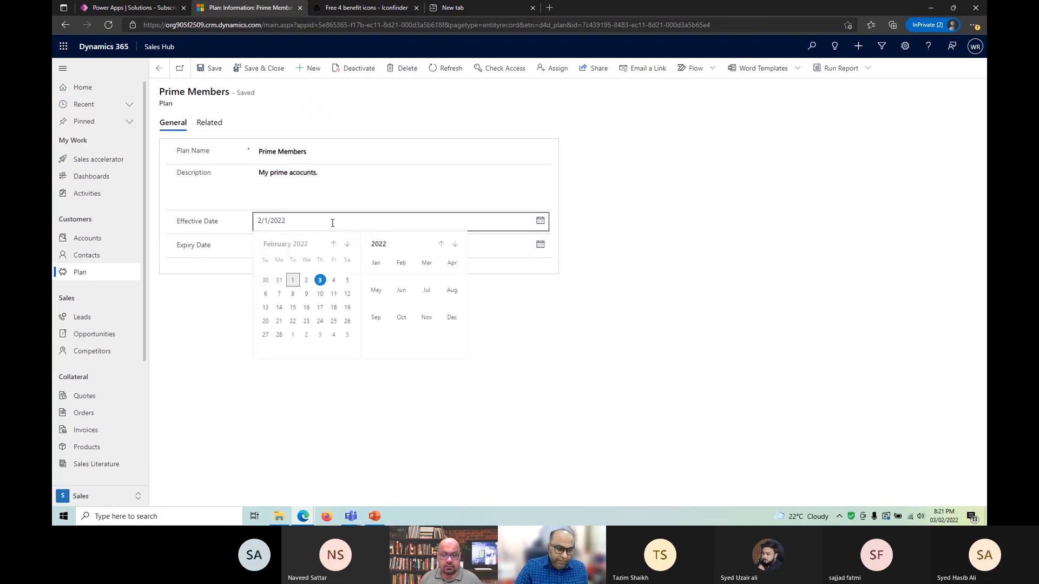
{"action": "left_click", "coordinate": [566, 339]}
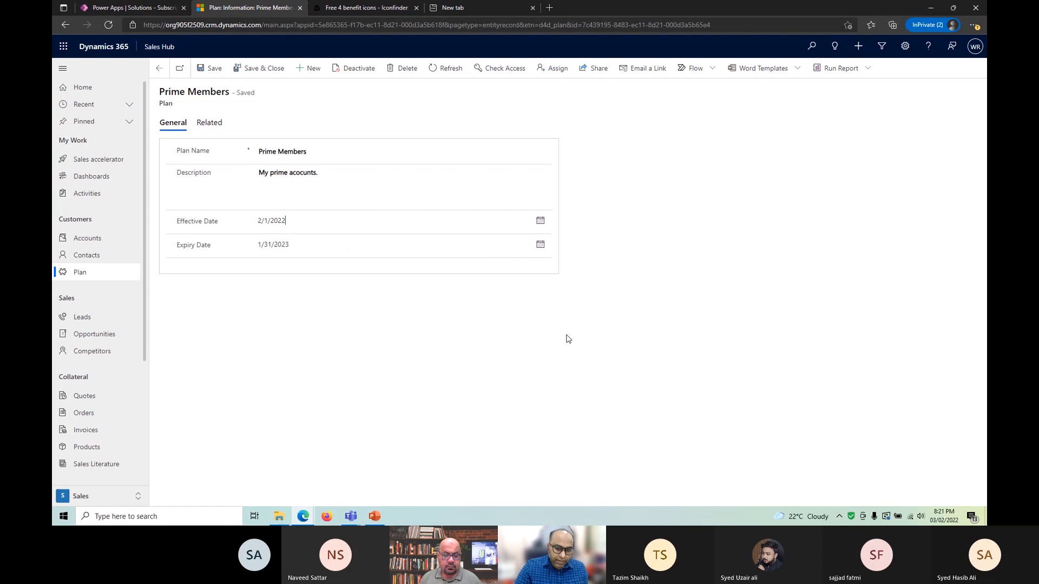
{"action": "left_click", "coordinate": [541, 231]}
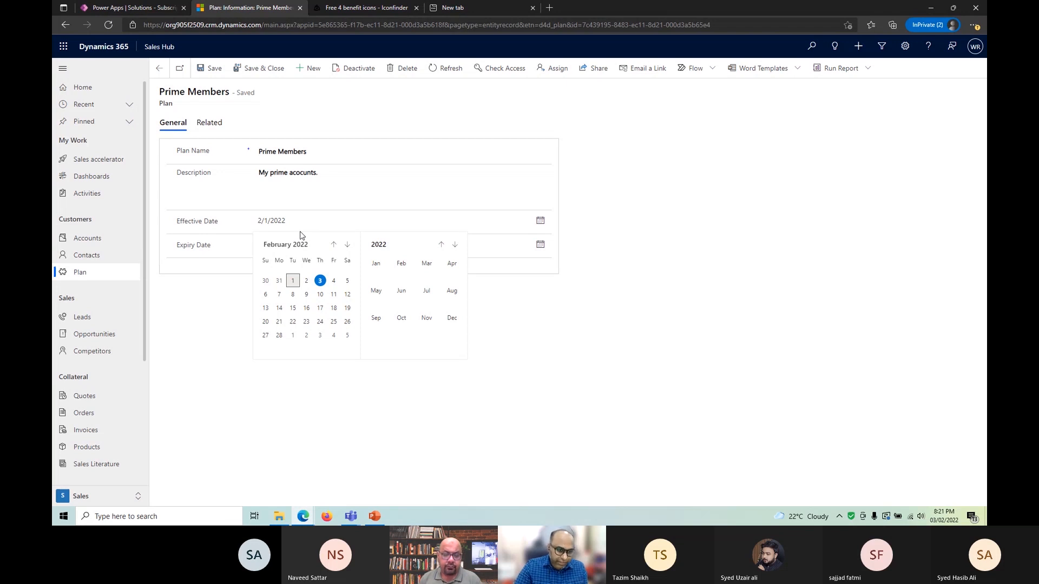
{"action": "left_click", "coordinate": [616, 263]}
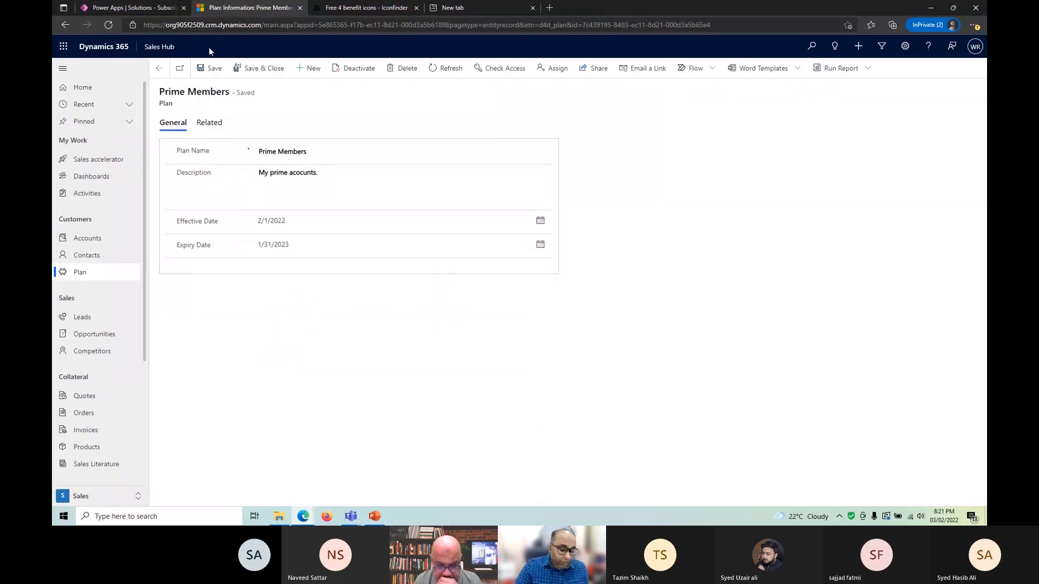
Step: Return to the Plan table in Power Apps and create a new business rule for it
{"action": "left_click", "coordinate": [136, 10]}
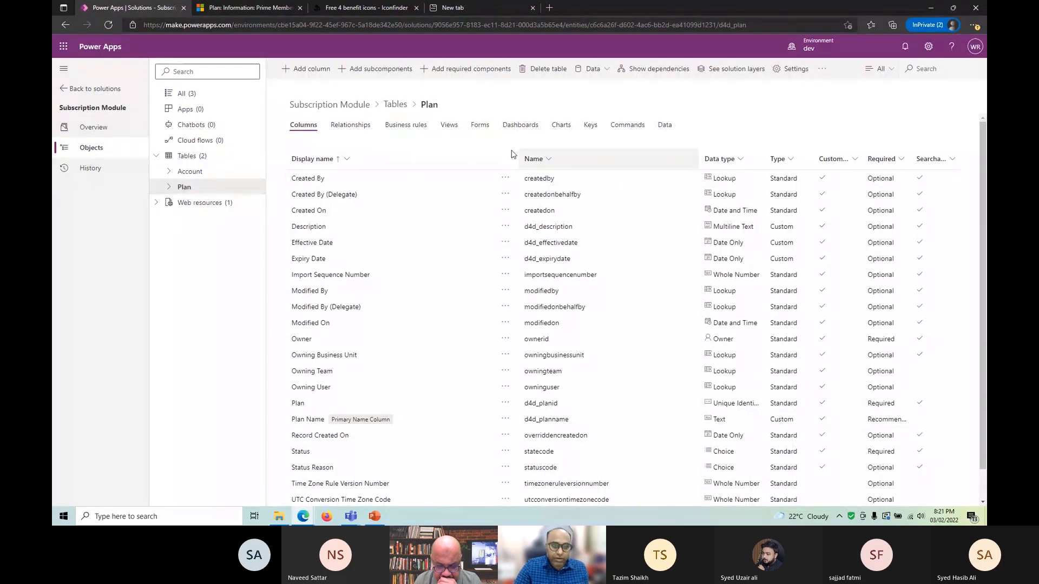
{"action": "left_click", "coordinate": [391, 128]}
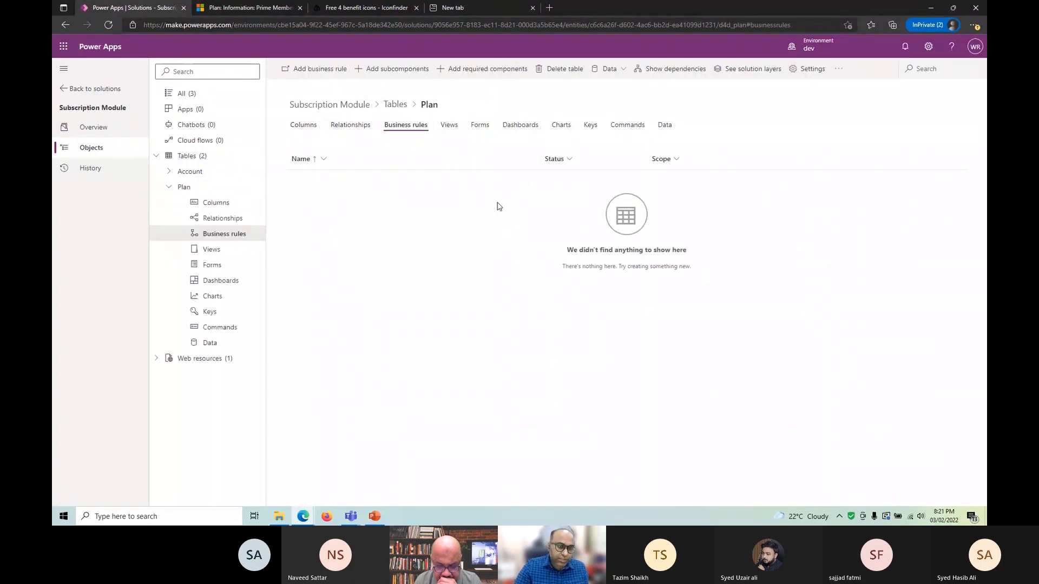
{"action": "left_click", "coordinate": [339, 69]}
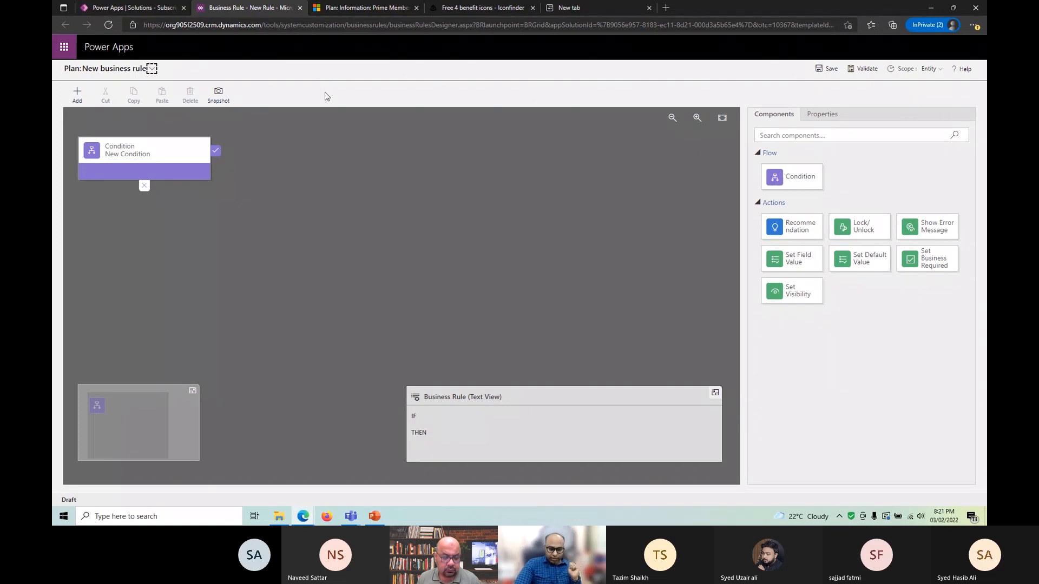
Step: Give the business rule's condition the display name "Effective Date is not past"
{"action": "left_click", "coordinate": [143, 174]}
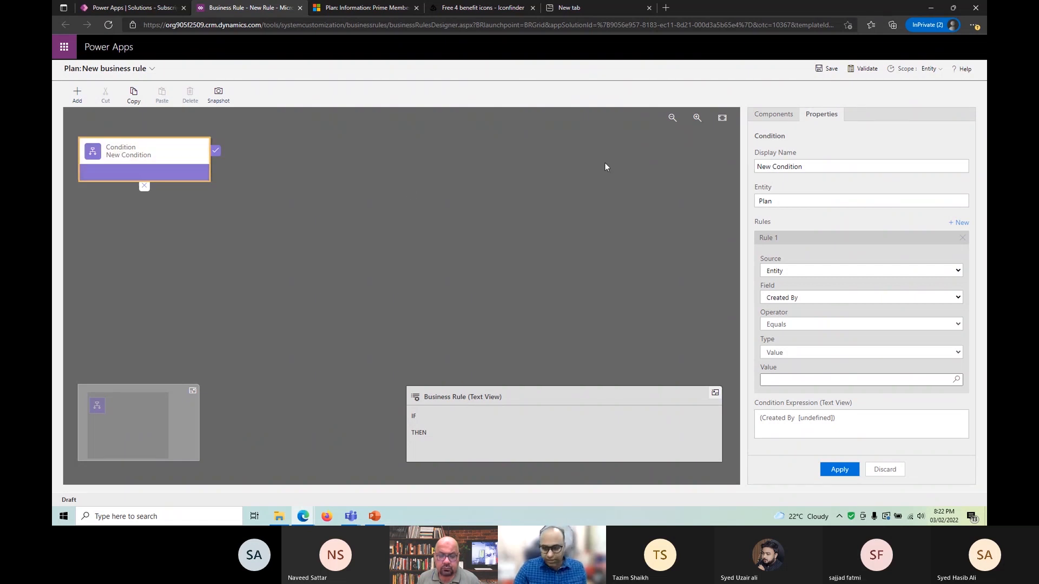
{"action": "triple_click", "coordinate": [838, 168]}
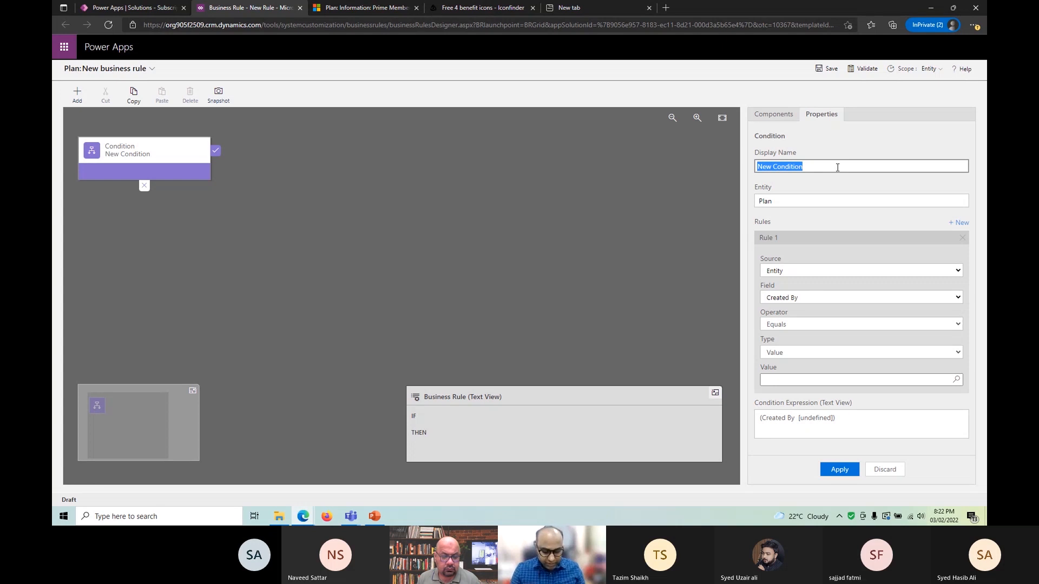
{"action": "type", "text": "Verif"}
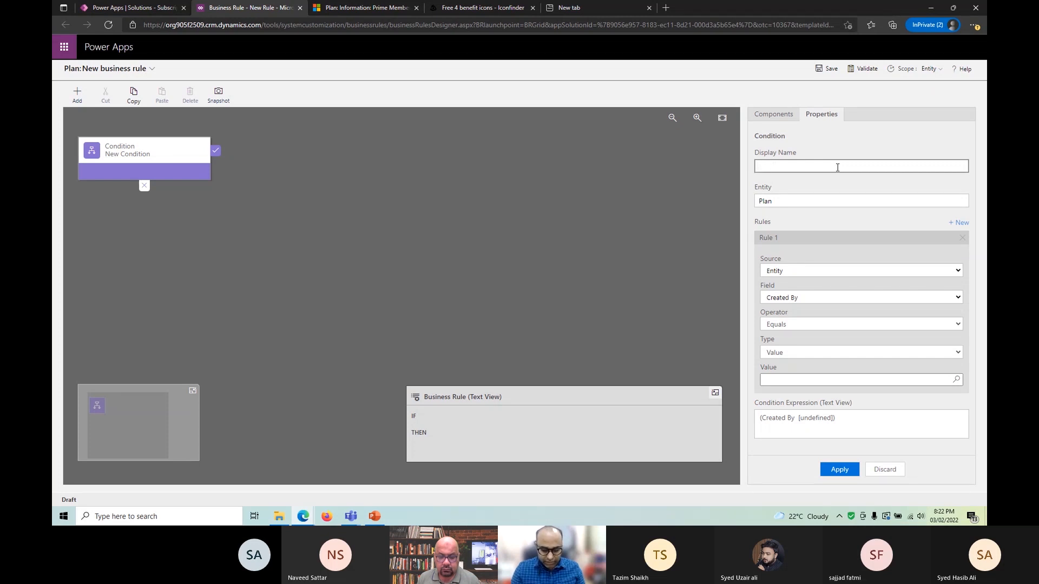
{"action": "type", "text": "ective Date"}
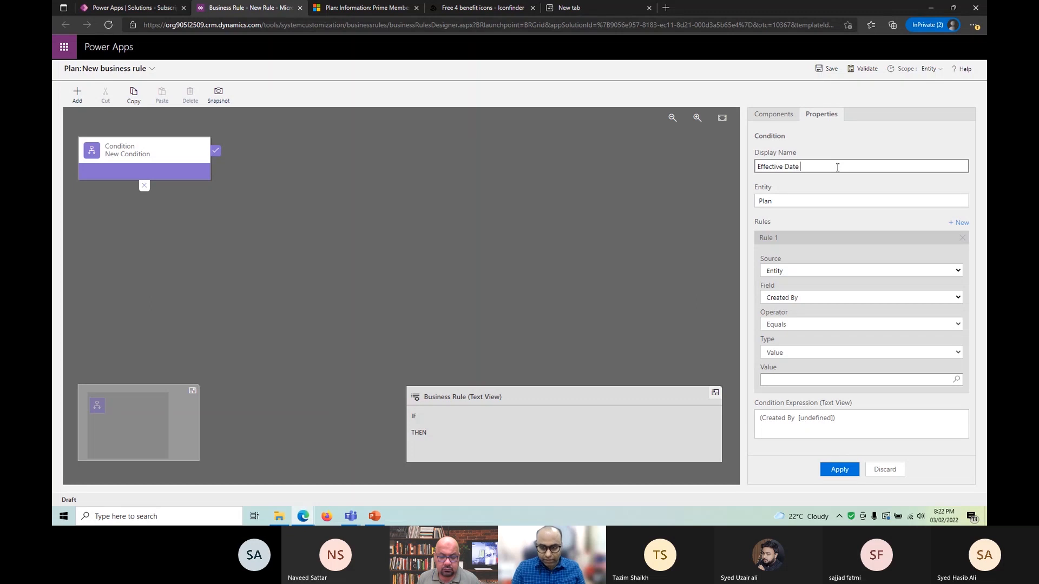
{"action": "type", "text": " is not"}
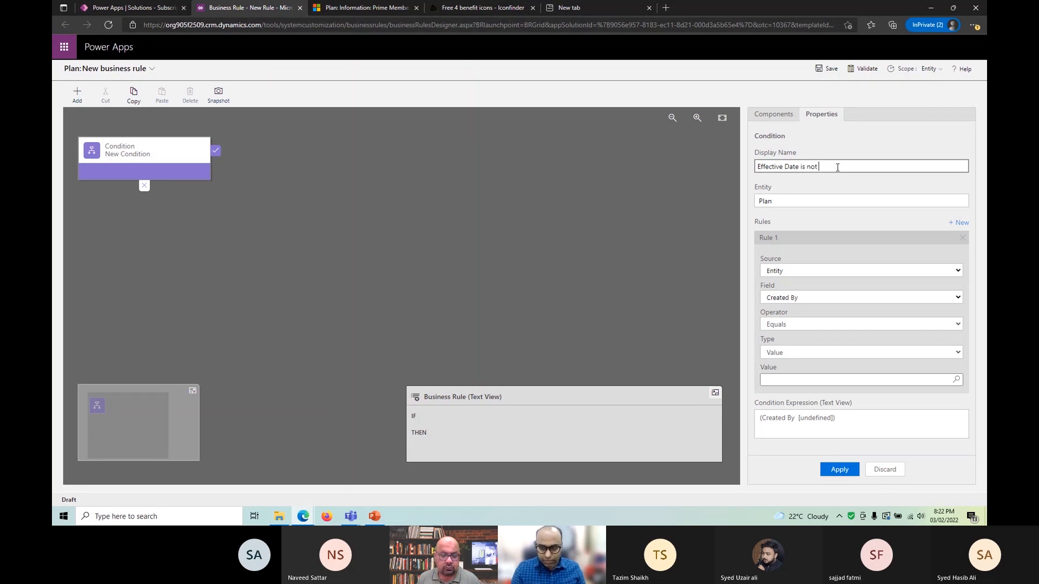
{"action": "type", "text": " past"}
{"action": "key", "text": "Tab"}
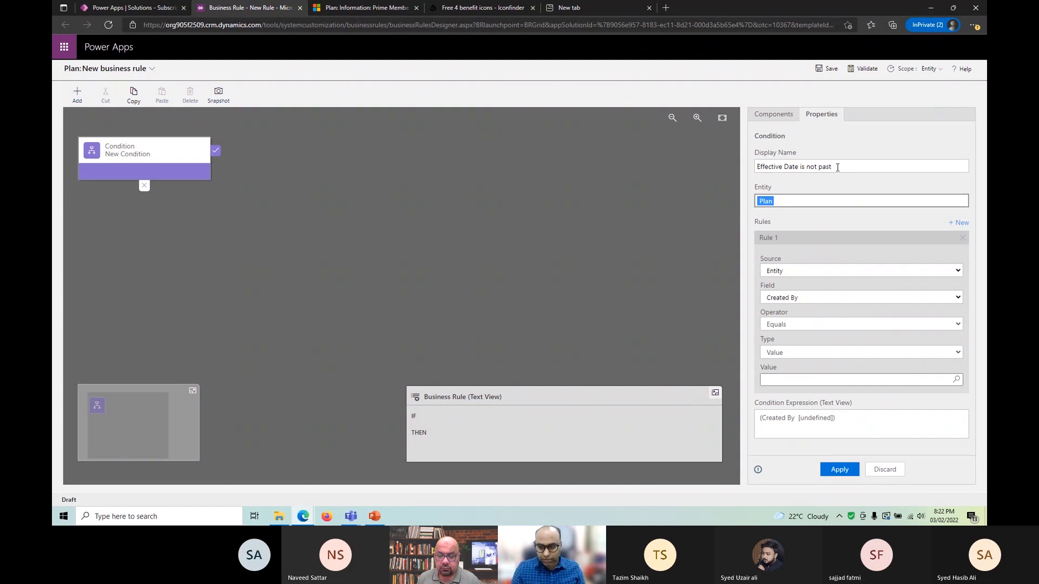
{"action": "left_click", "coordinate": [879, 199]}
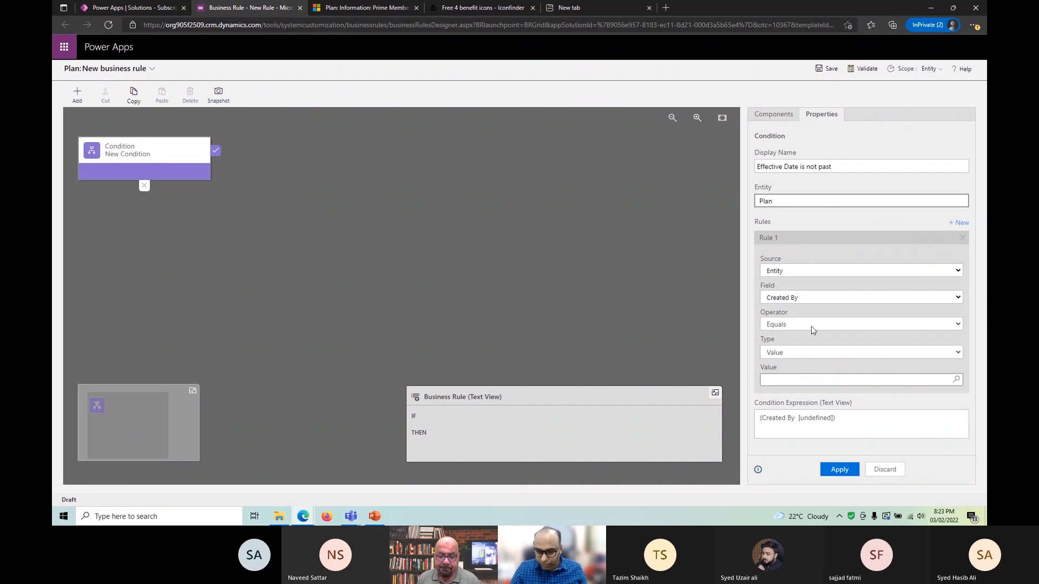
Step: Set Rule 1 to check the entity's Effective Date field with the operator Is greater than and the type Value
{"action": "left_click", "coordinate": [797, 271]}
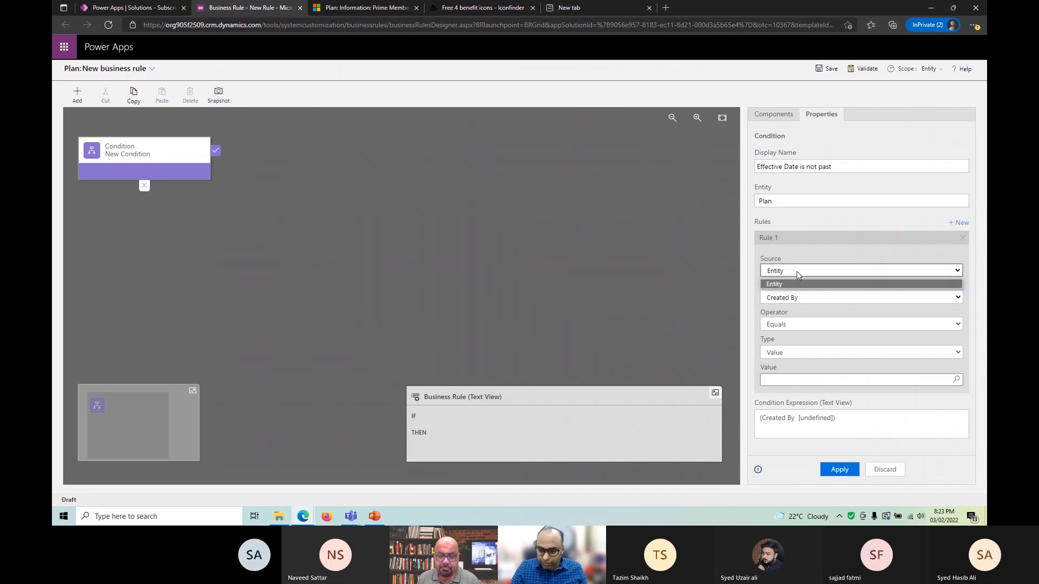
{"action": "left_click", "coordinate": [796, 299]}
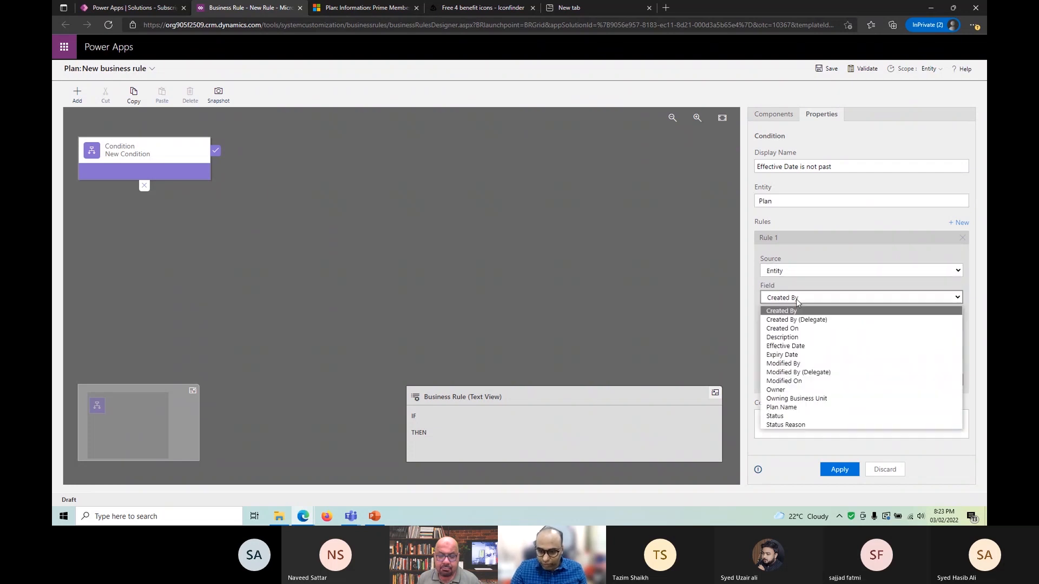
{"action": "left_click", "coordinate": [804, 346]}
{"action": "left_click", "coordinate": [806, 325]}
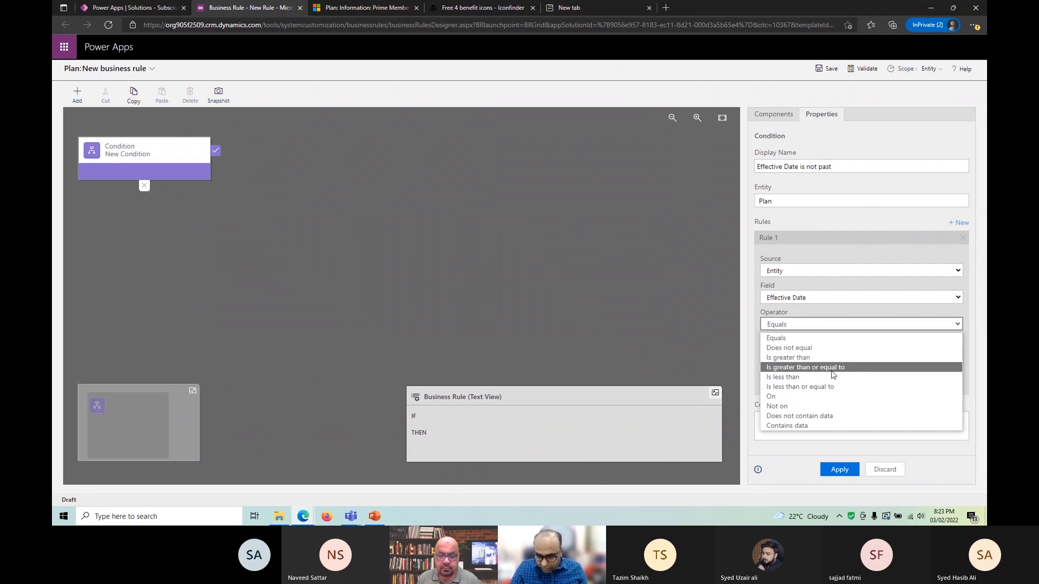
{"action": "left_click", "coordinate": [793, 358]}
{"action": "left_click", "coordinate": [806, 354]}
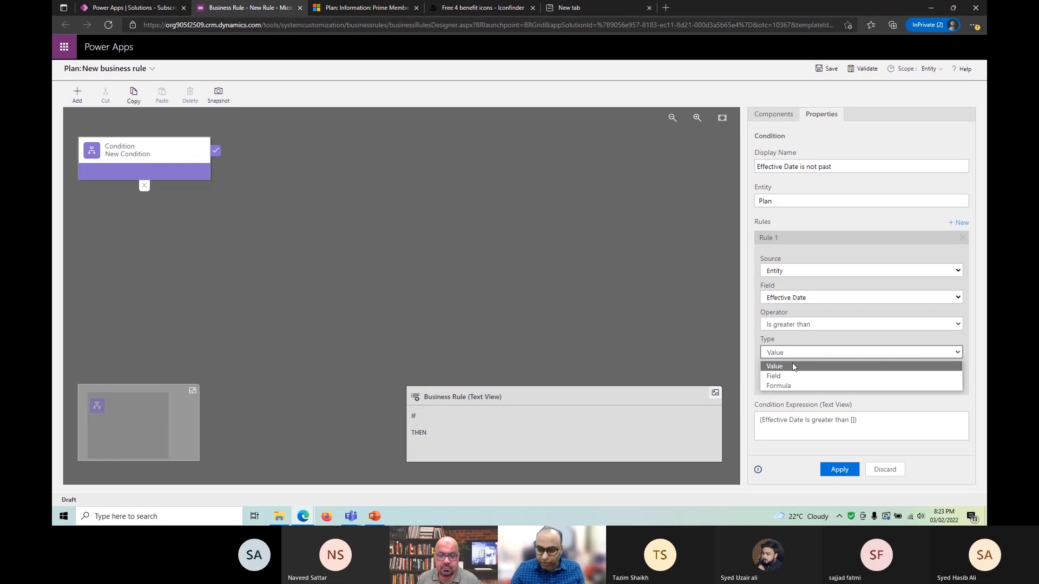
{"action": "left_click", "coordinate": [793, 367]}
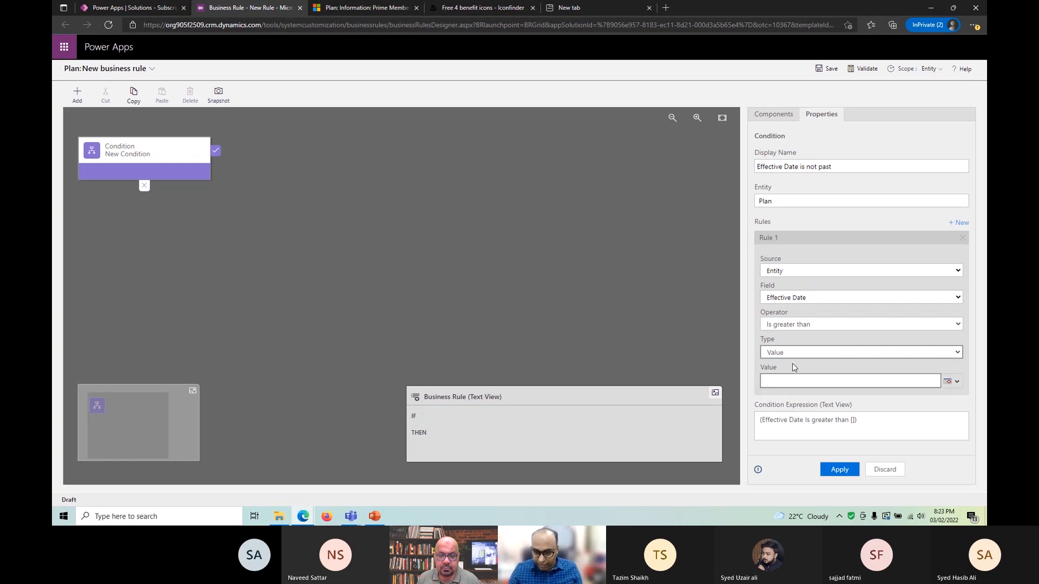
Step: Set the rule's comparison value to 2/3/2022 and apply the condition
{"action": "left_click", "coordinate": [948, 383]}
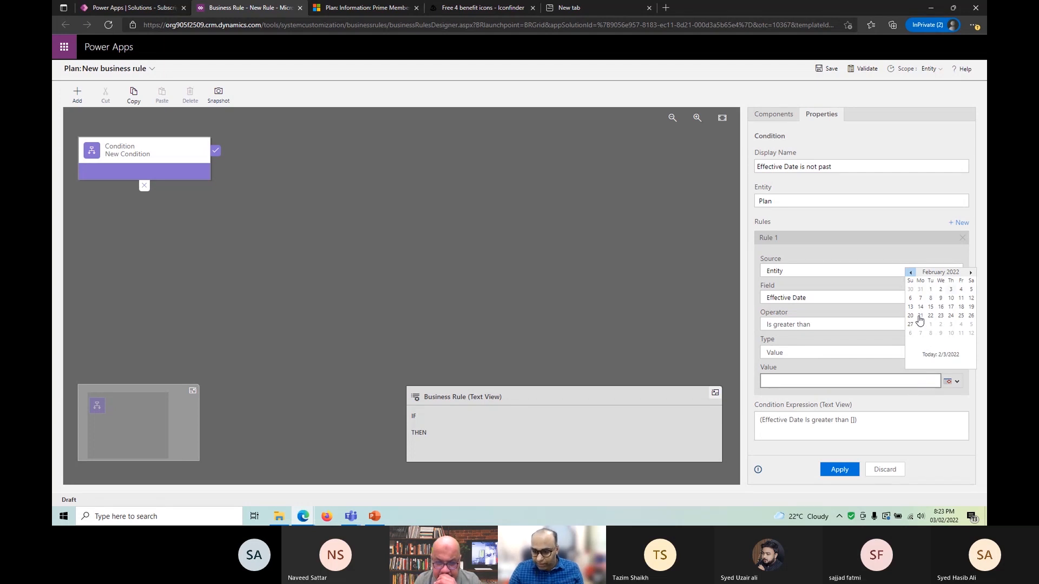
{"action": "left_click", "coordinate": [951, 290]}
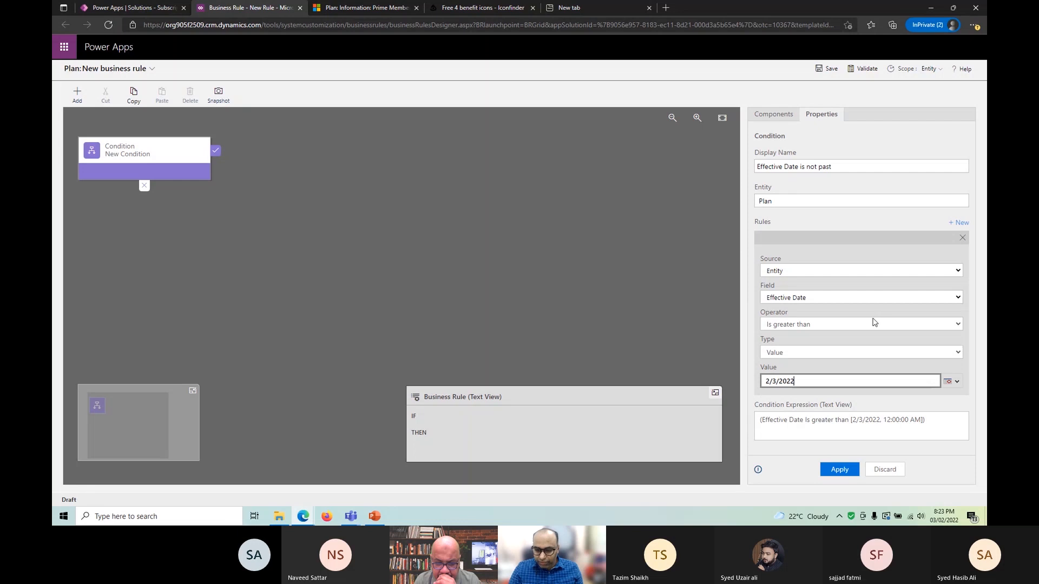
{"action": "left_click_drag", "start_coordinate": [831, 385], "coordinate": [760, 381]}
{"action": "left_click", "coordinate": [842, 385]}
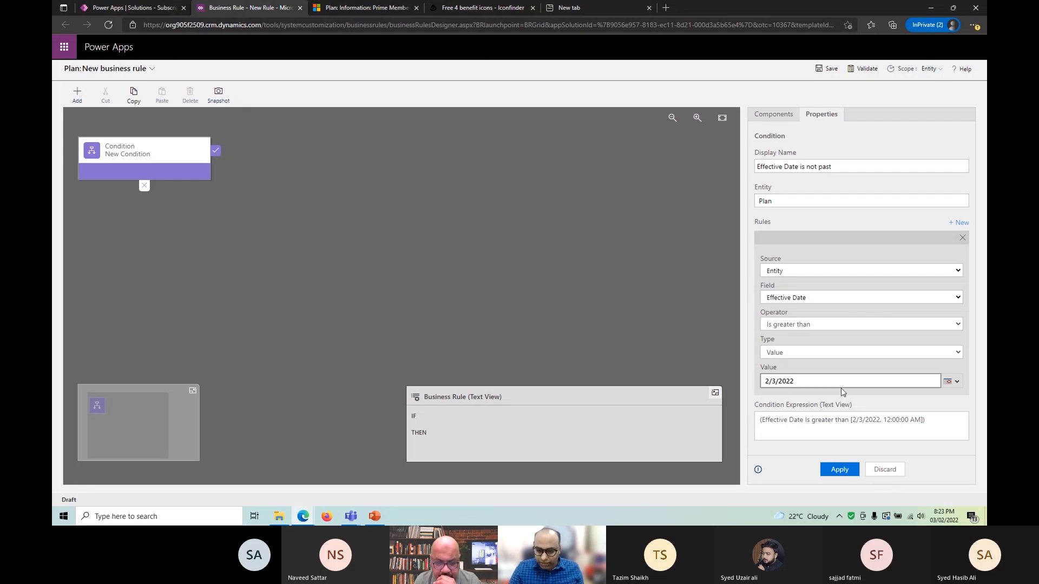
{"action": "left_click", "coordinate": [933, 426]}
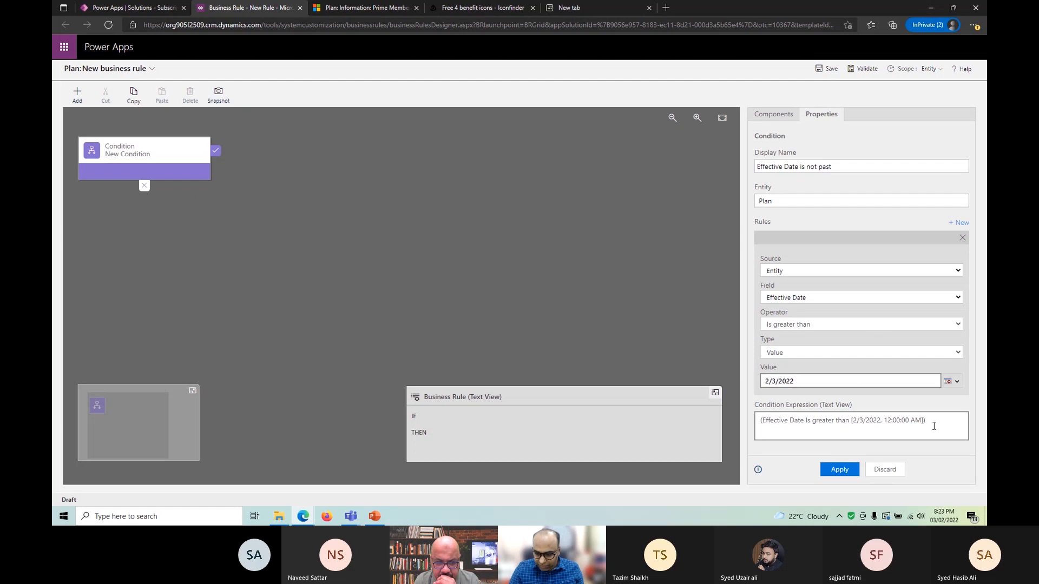
{"action": "left_click", "coordinate": [851, 473]}
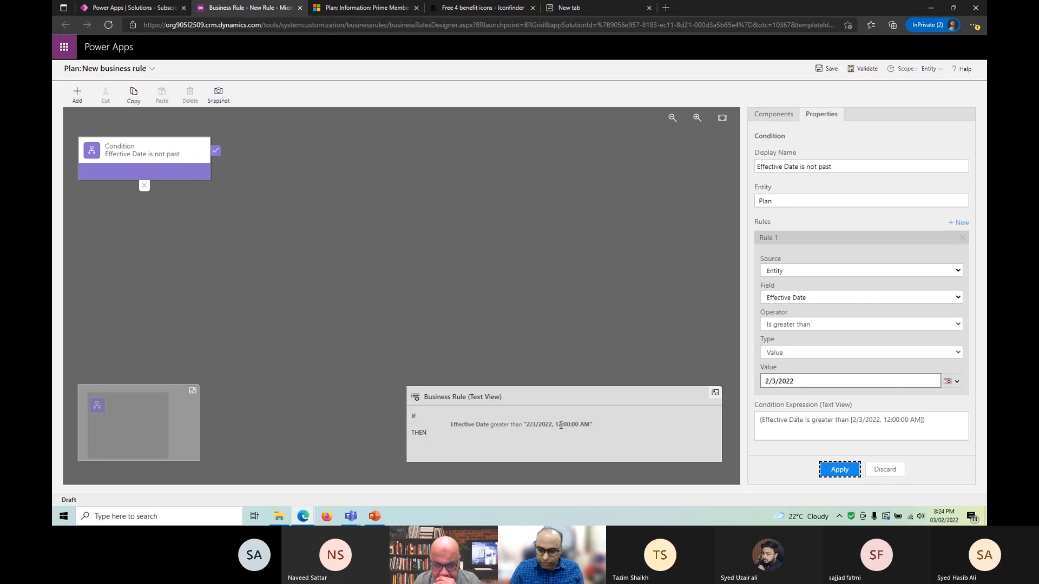
{"action": "left_click", "coordinate": [206, 172]}
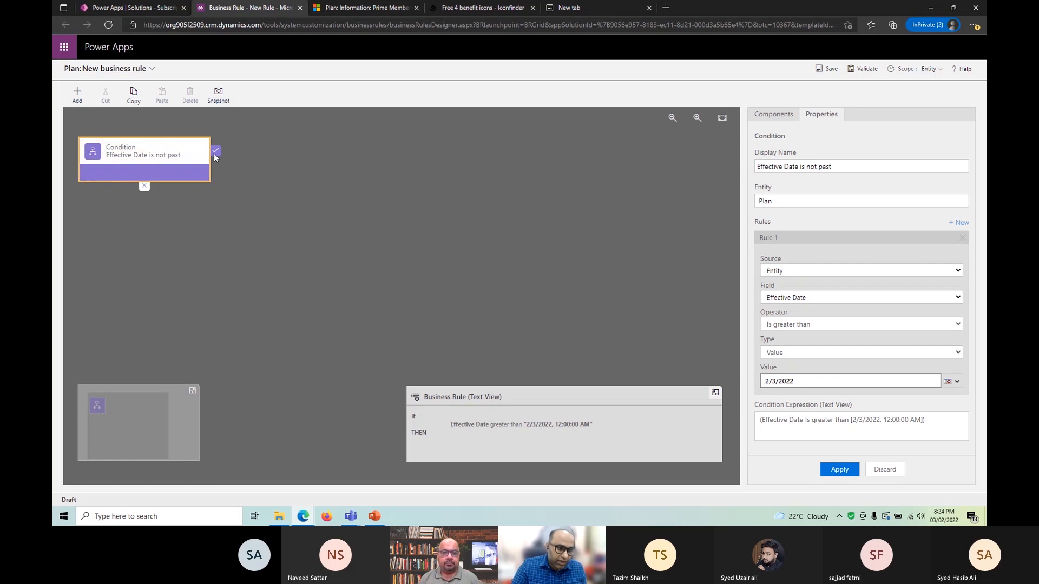
{"action": "left_click", "coordinate": [77, 96]}
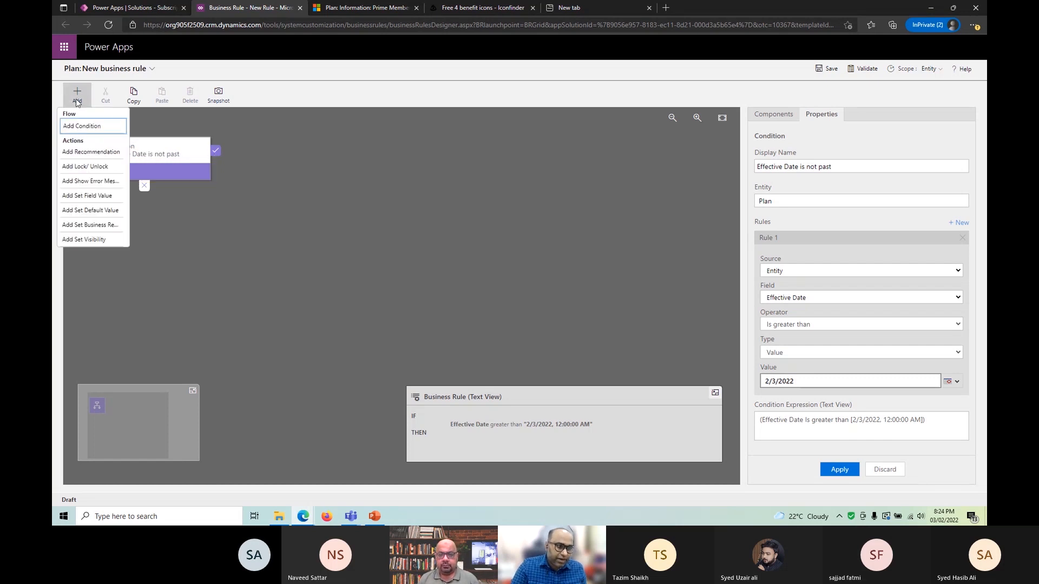
{"action": "left_click", "coordinate": [93, 126]}
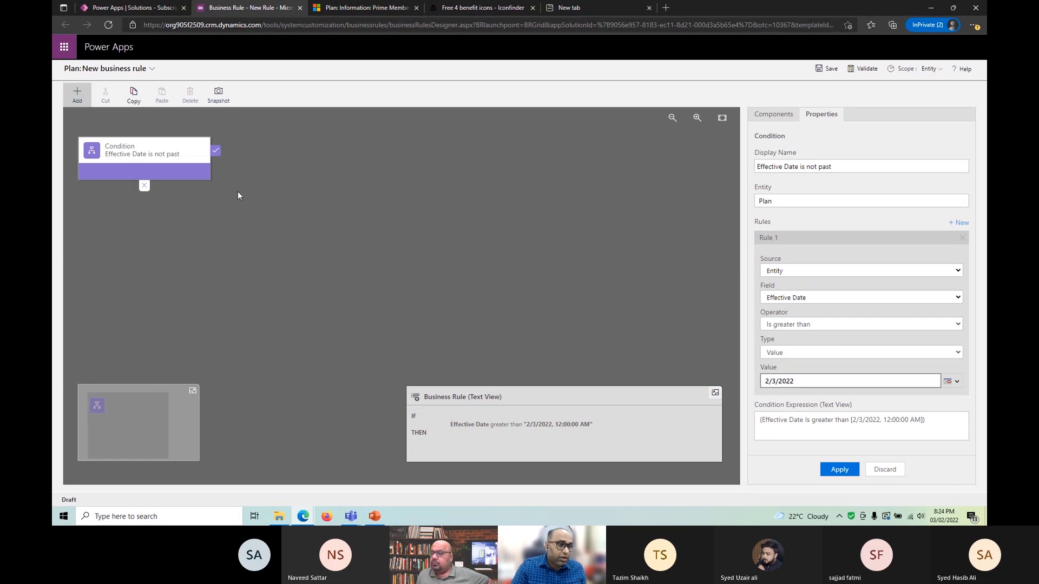
{"action": "left_click", "coordinate": [78, 94]}
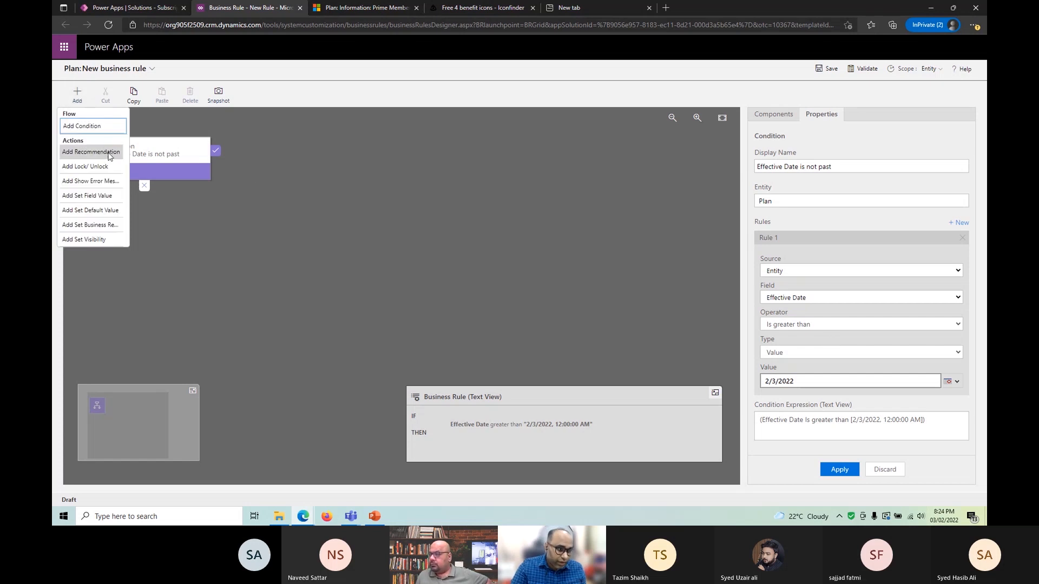
{"action": "left_click", "coordinate": [84, 102]}
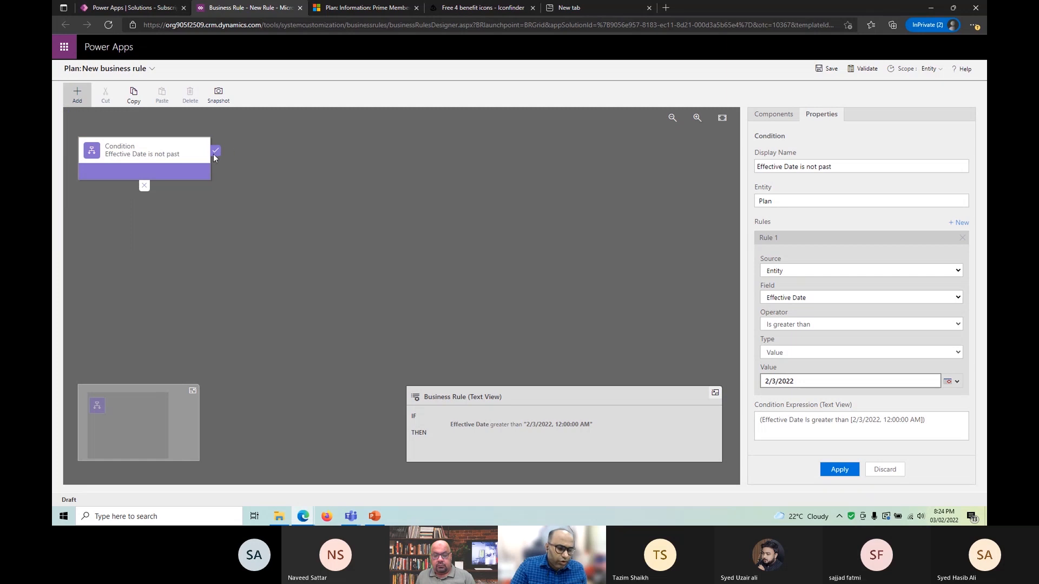
{"action": "left_click", "coordinate": [77, 97]}
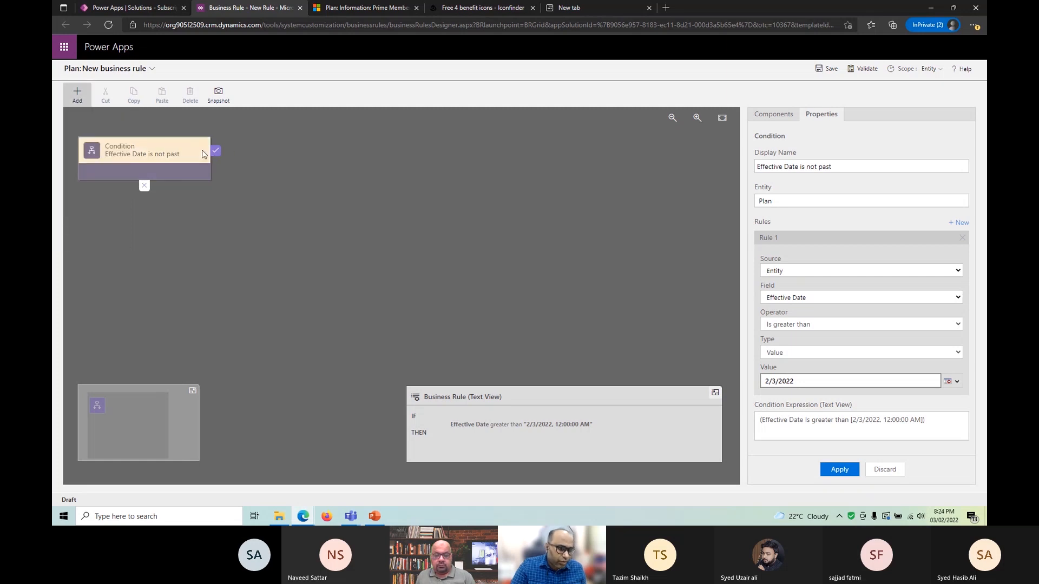
{"action": "left_click", "coordinate": [76, 103]}
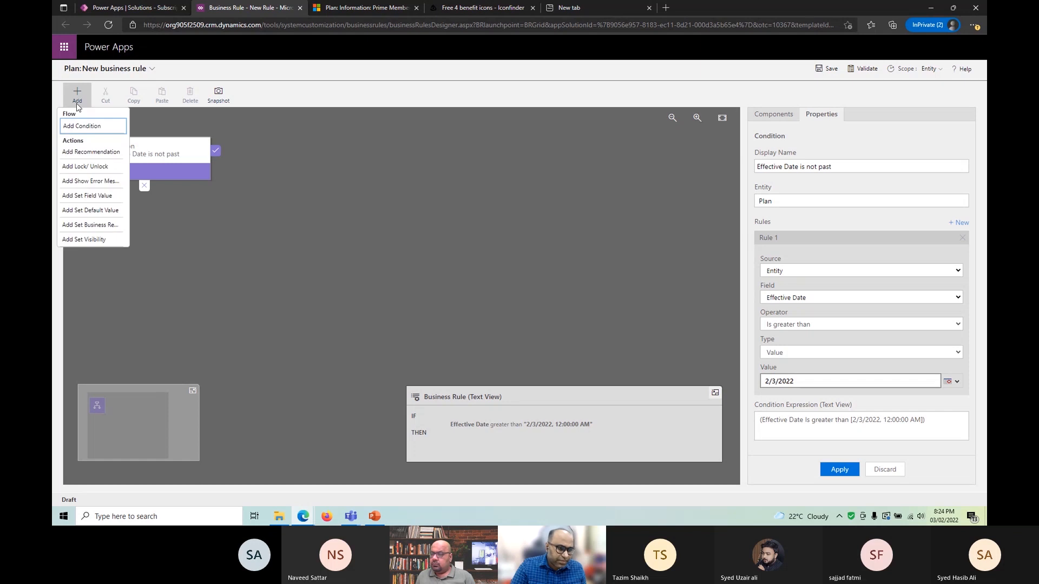
{"action": "left_click", "coordinate": [161, 161]}
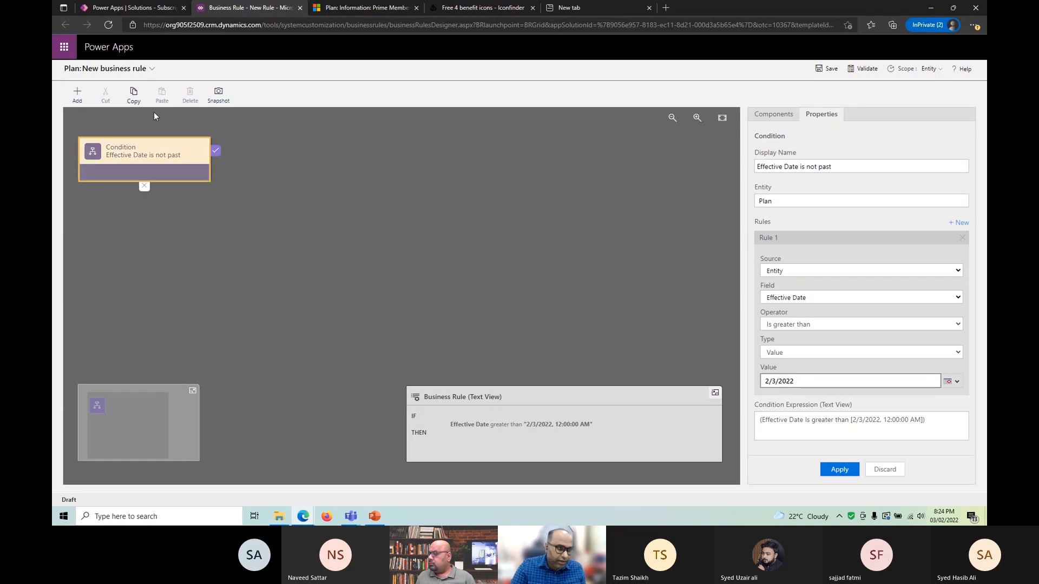
Step: Add a Show Error Message action to the condition's false branch and set its field to Effective Date
{"action": "mouse_move", "coordinate": [77, 94]}
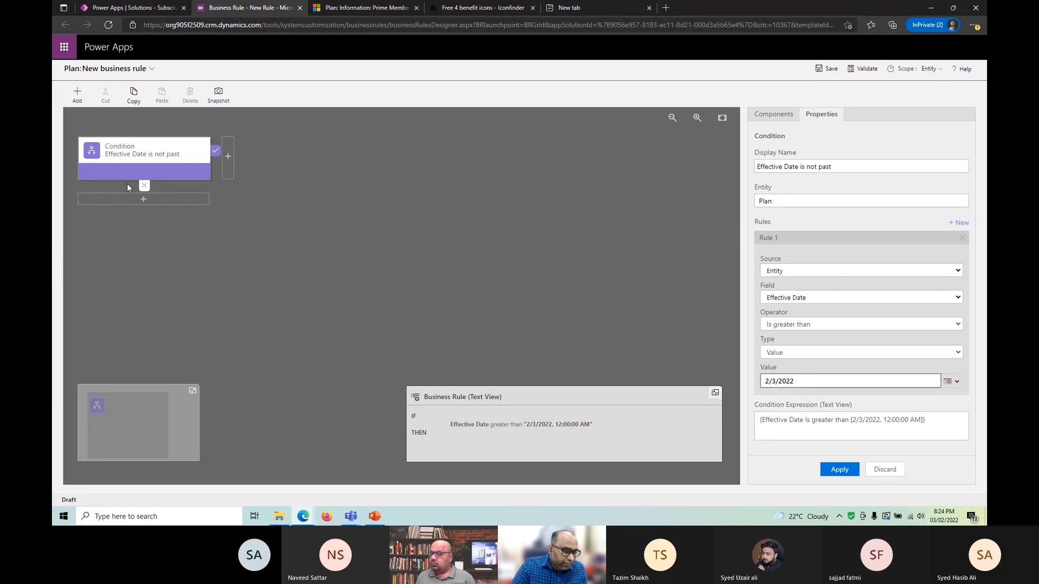
{"action": "left_click", "coordinate": [145, 199]}
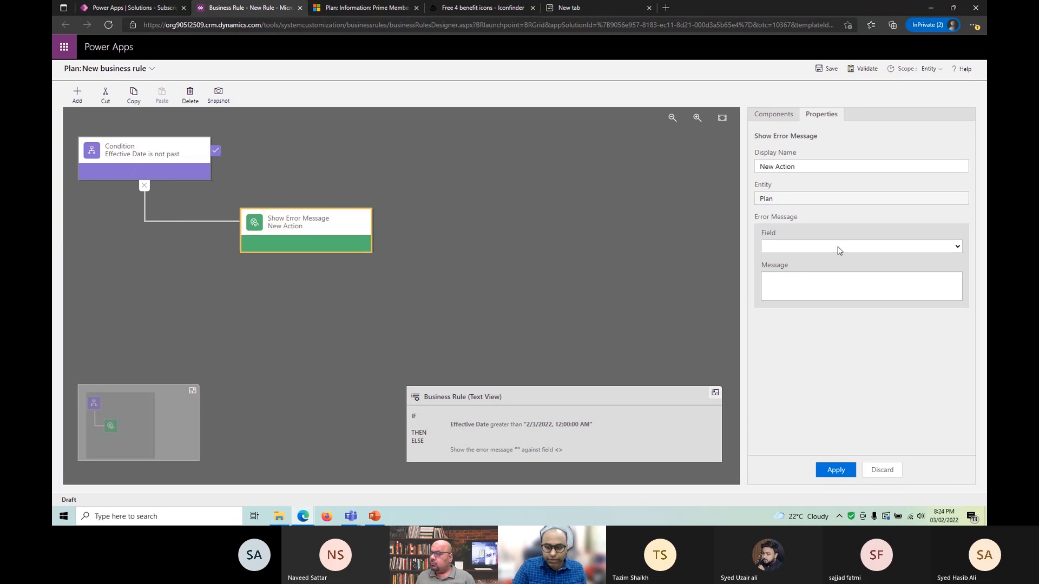
{"action": "left_click", "coordinate": [839, 250]}
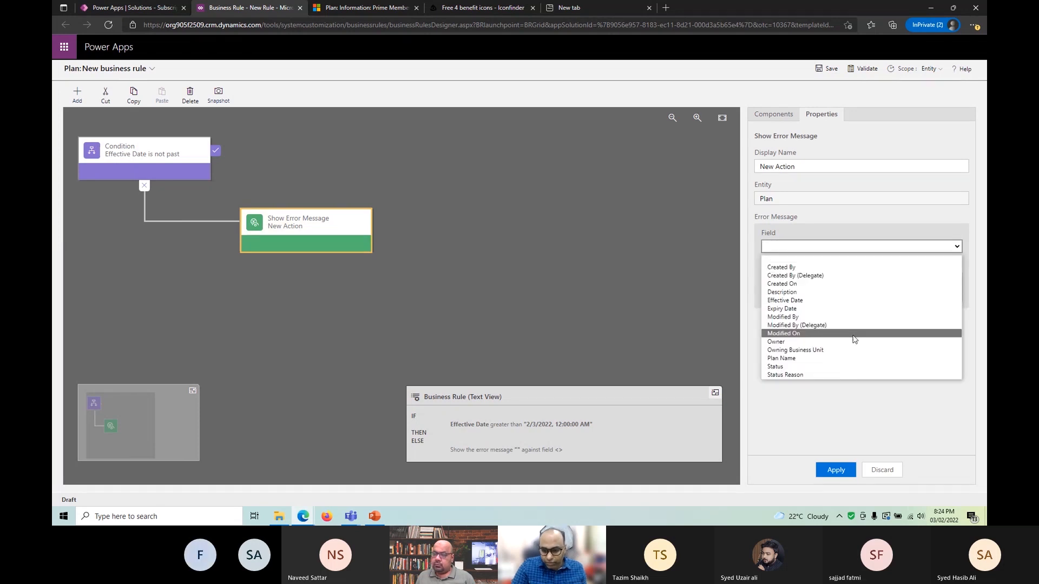
{"action": "left_click", "coordinate": [806, 232]}
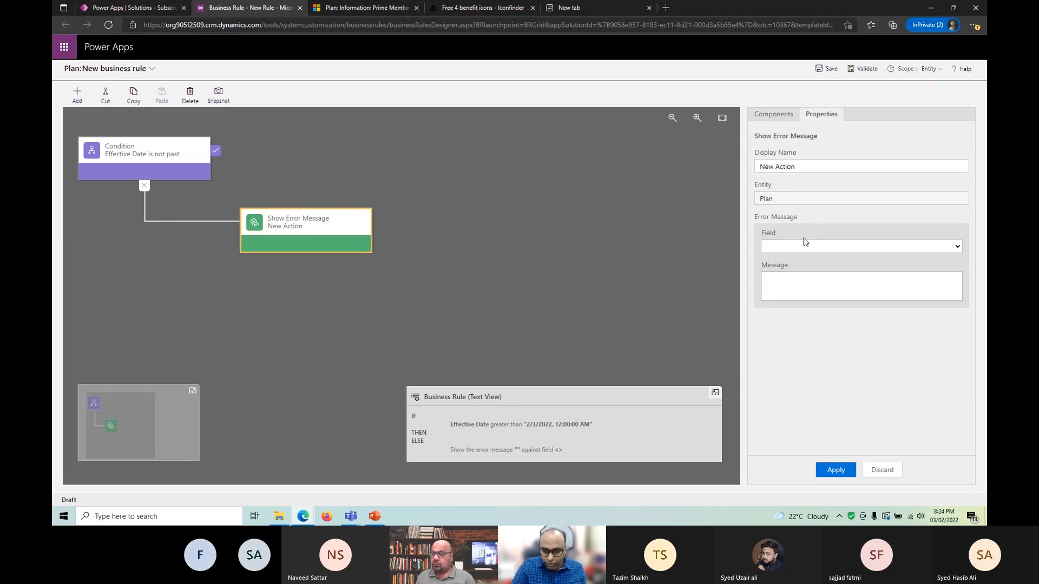
{"action": "left_click", "coordinate": [804, 245]}
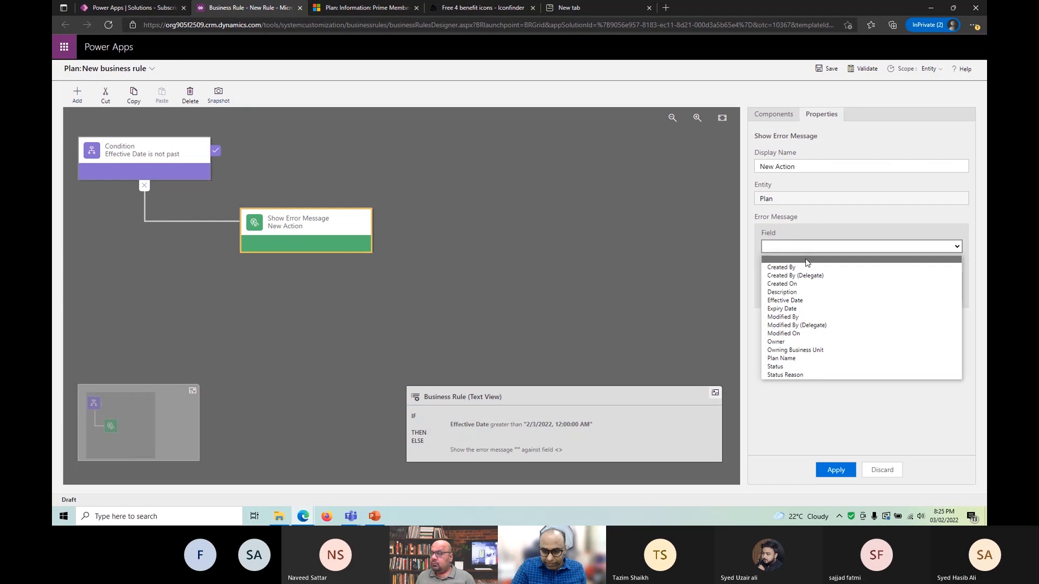
{"action": "left_click", "coordinate": [811, 301]}
Step: Set the action's error message to "Effective Date should not be in past." and apply it
{"action": "left_click", "coordinate": [799, 290]}
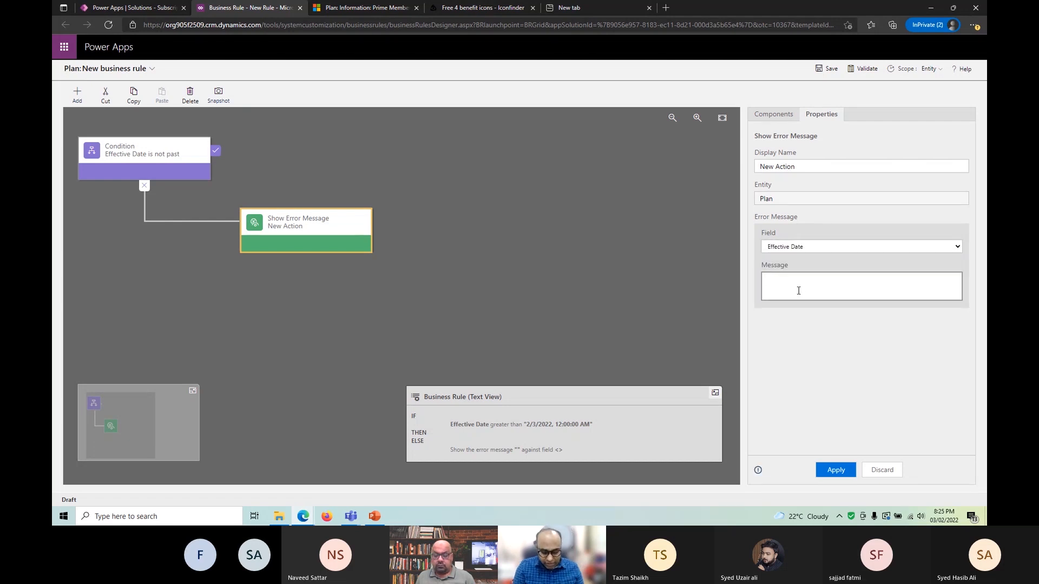
{"action": "type", "text": "Effective Date"}
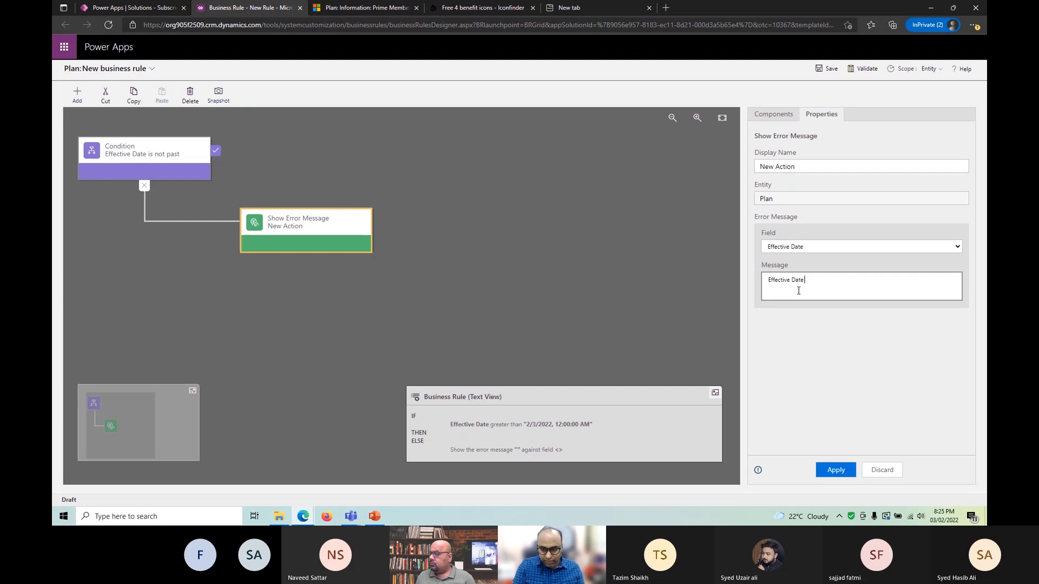
{"action": "type", "text": " should"}
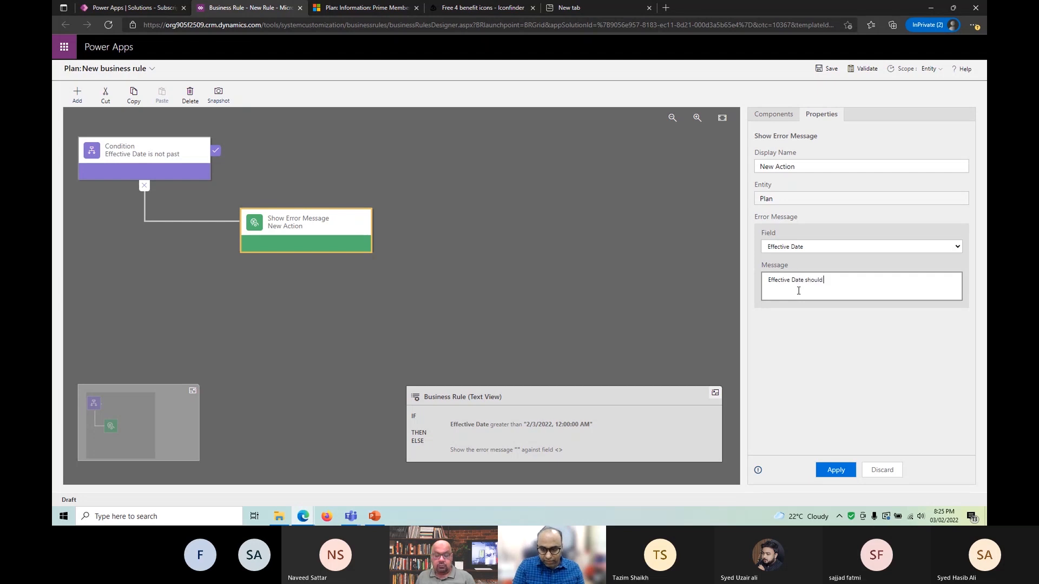
{"action": "type", "text": " not be in past."}
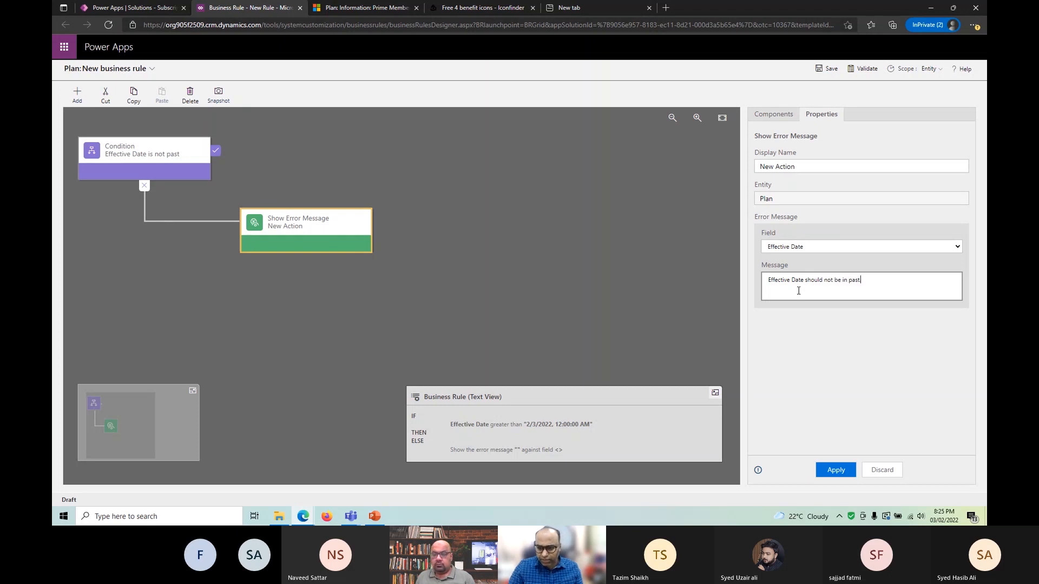
{"action": "left_click", "coordinate": [827, 471]}
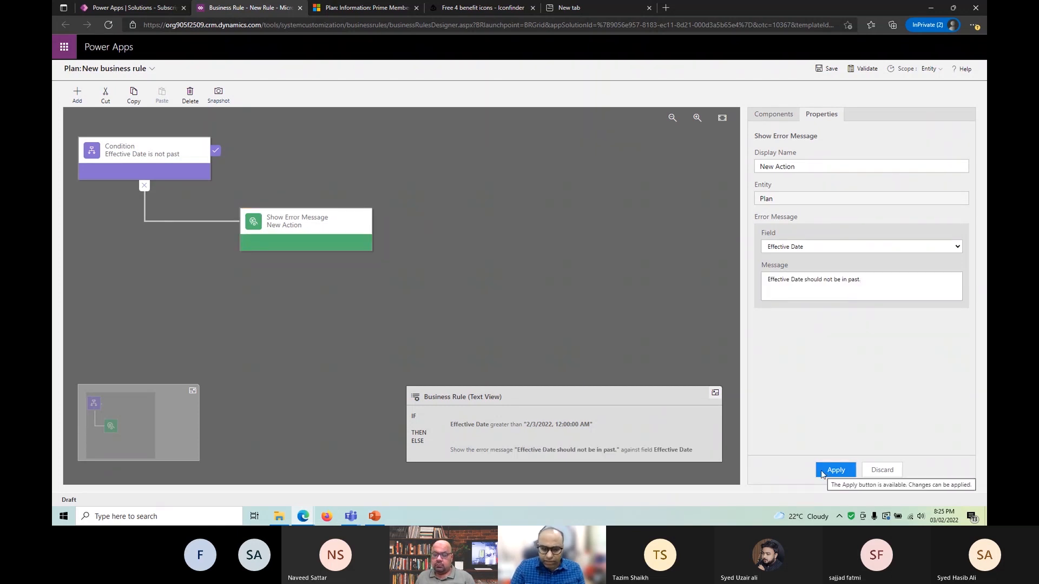
Step: Give the Show Error Message action the display name "Throw Error" and apply the change
{"action": "left_click", "coordinate": [357, 247]}
{"action": "triple_click", "coordinate": [807, 169]}
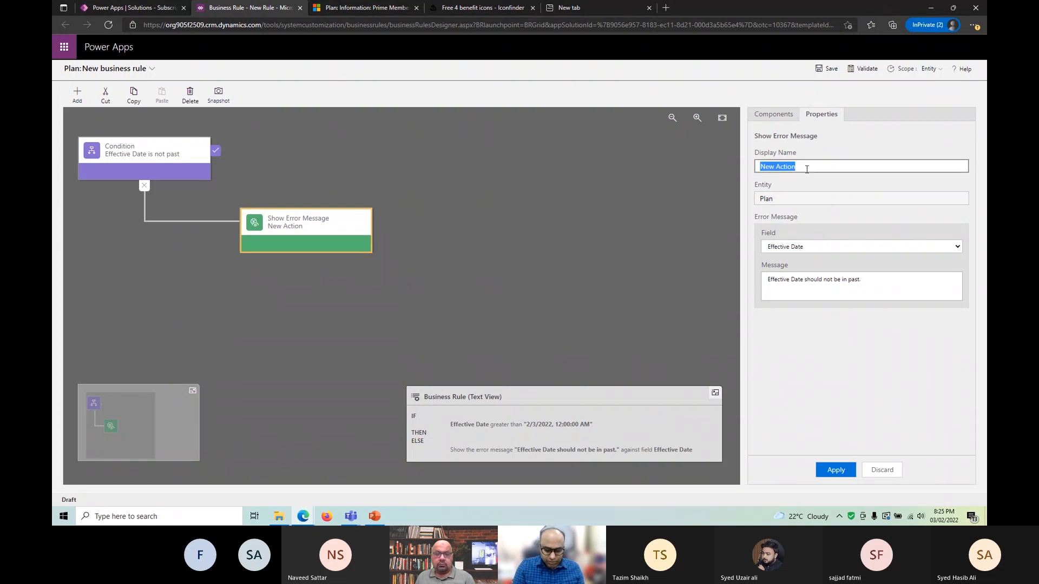
{"action": "type", "text": "Throw Error"}
{"action": "left_click", "coordinate": [836, 469]}
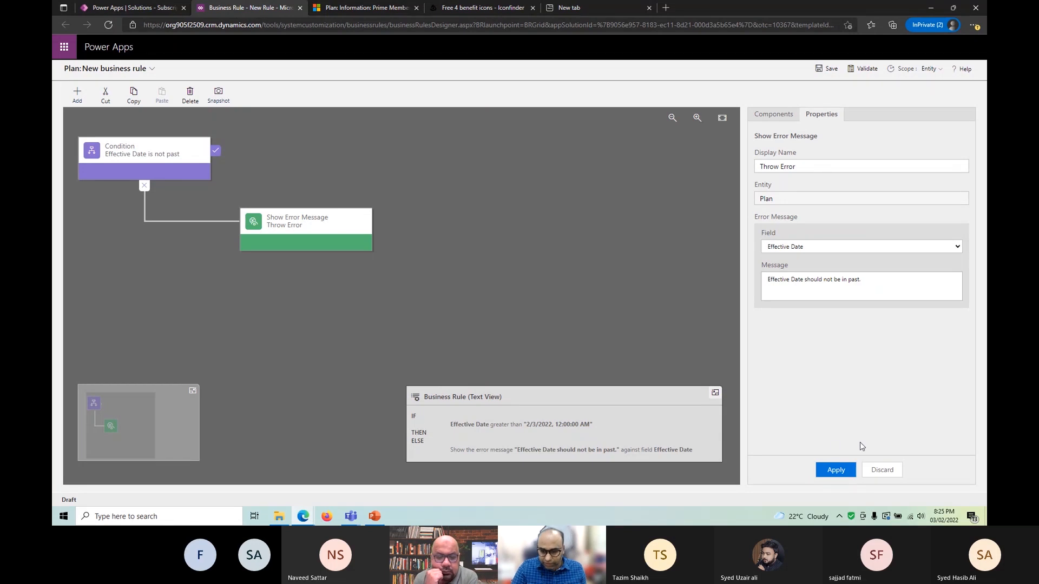
Step: Try to save the business rule and examine the properties of the condition flagged by validation
{"action": "left_click", "coordinate": [367, 236]}
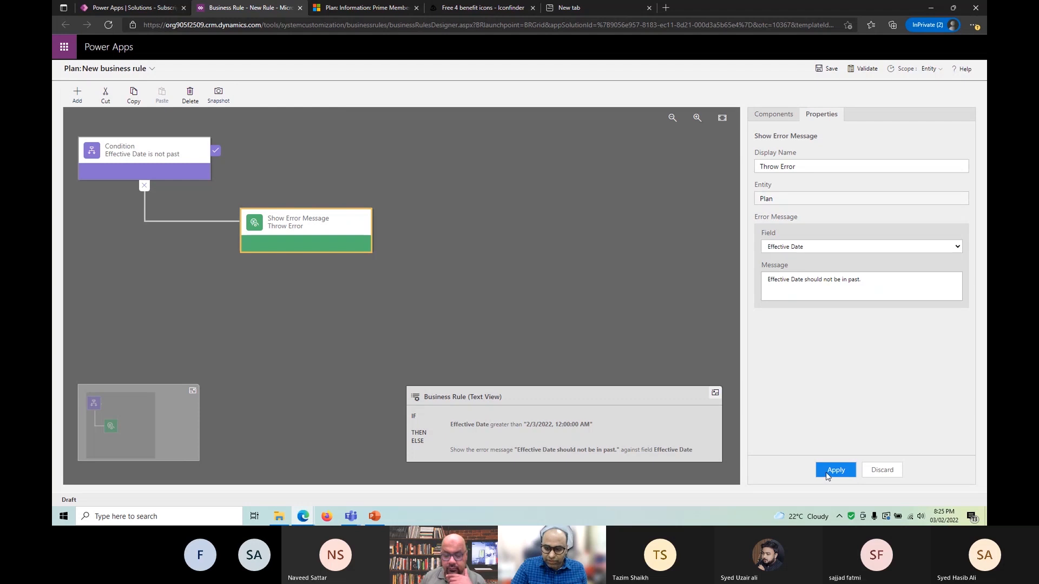
{"action": "left_click", "coordinate": [829, 69]}
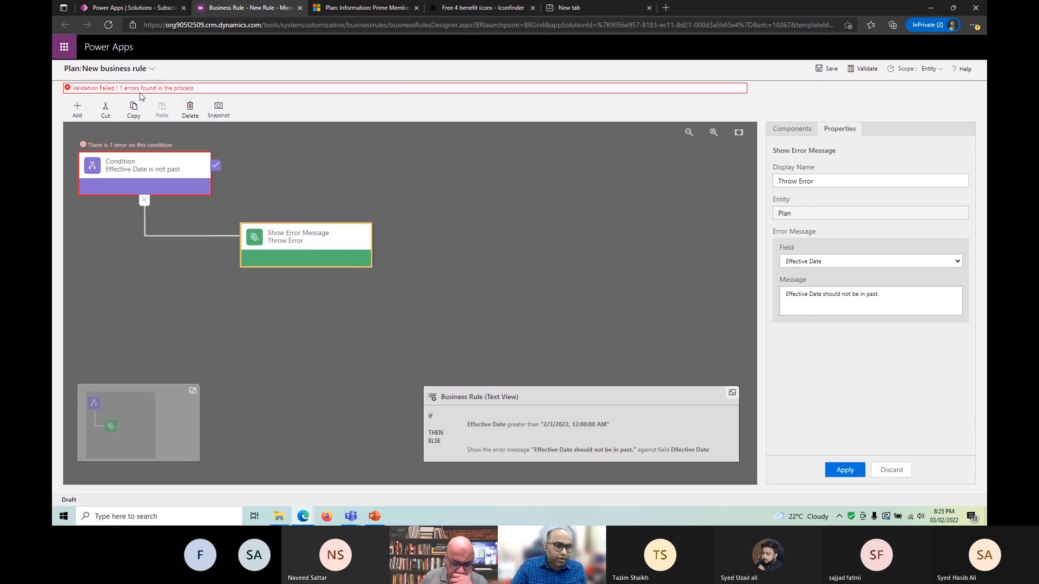
{"action": "left_click", "coordinate": [143, 172]}
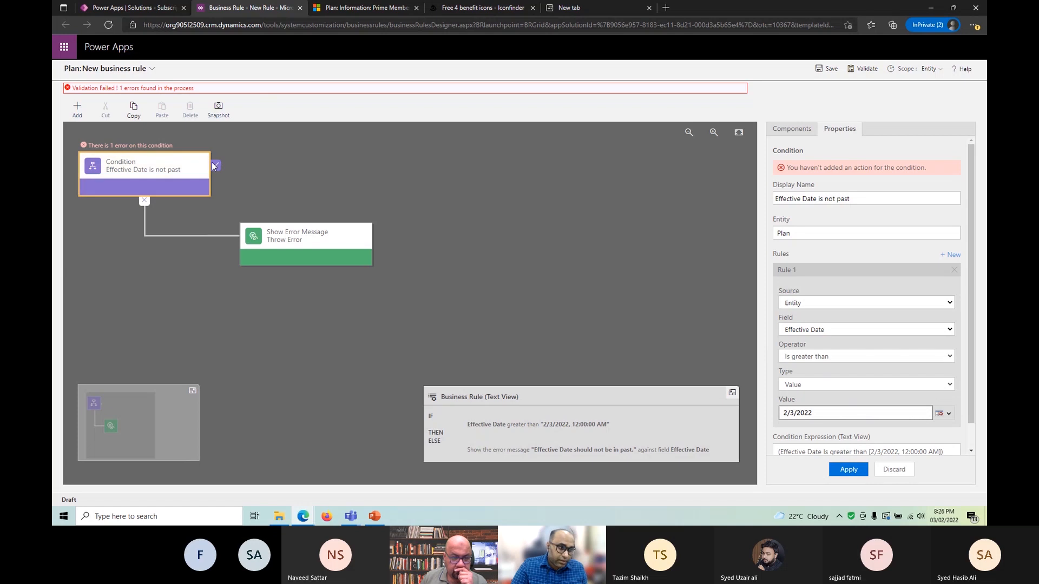
{"action": "scroll", "coordinate": [975, 308], "scroll_direction": "down", "scroll_amount": 1}
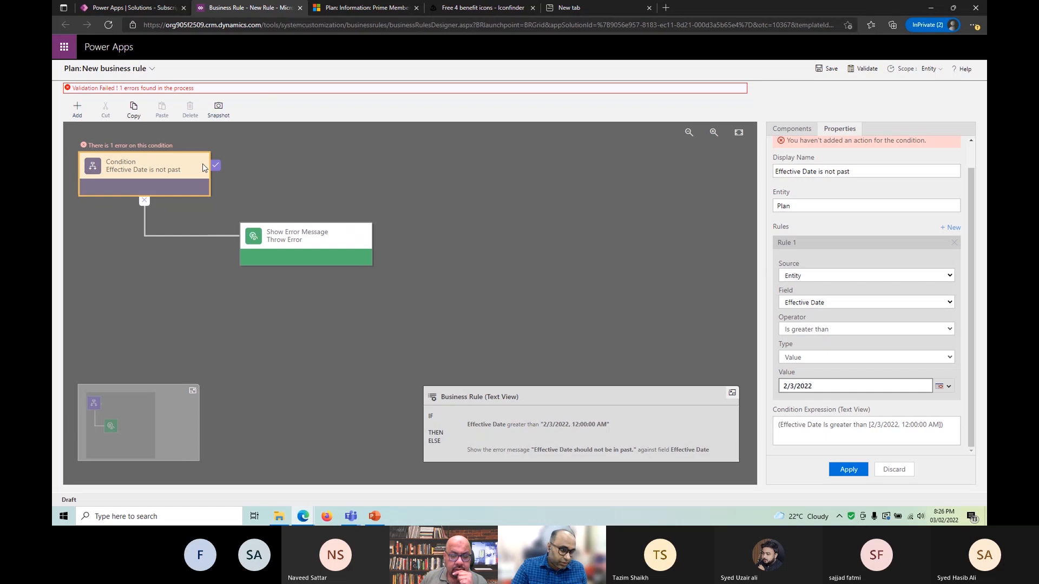
{"action": "left_click", "coordinate": [167, 168]}
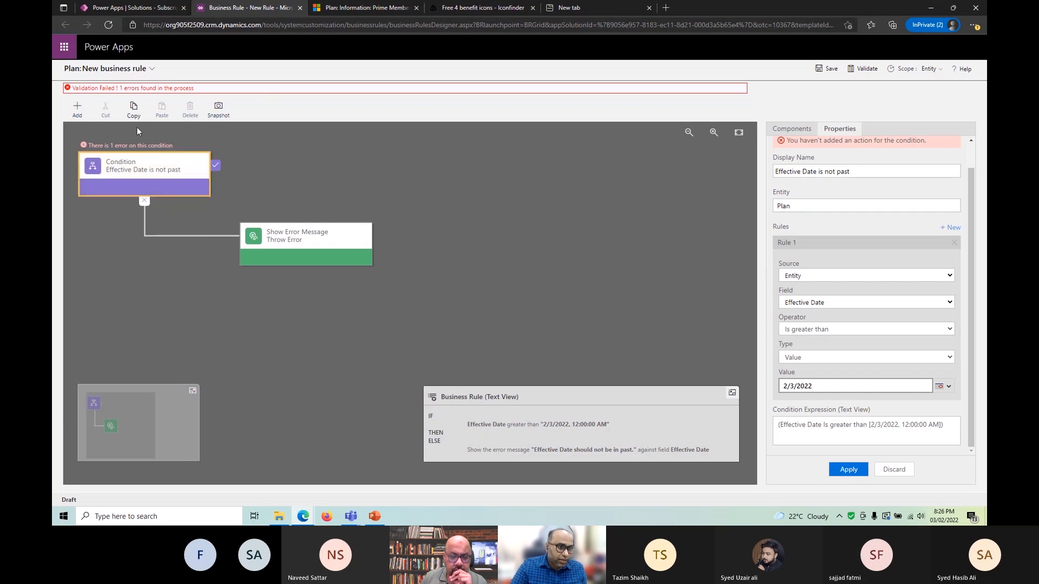
Step: Add a recommendation to the condition's true branch and set its field to Effective Date
{"action": "left_click", "coordinate": [74, 111]}
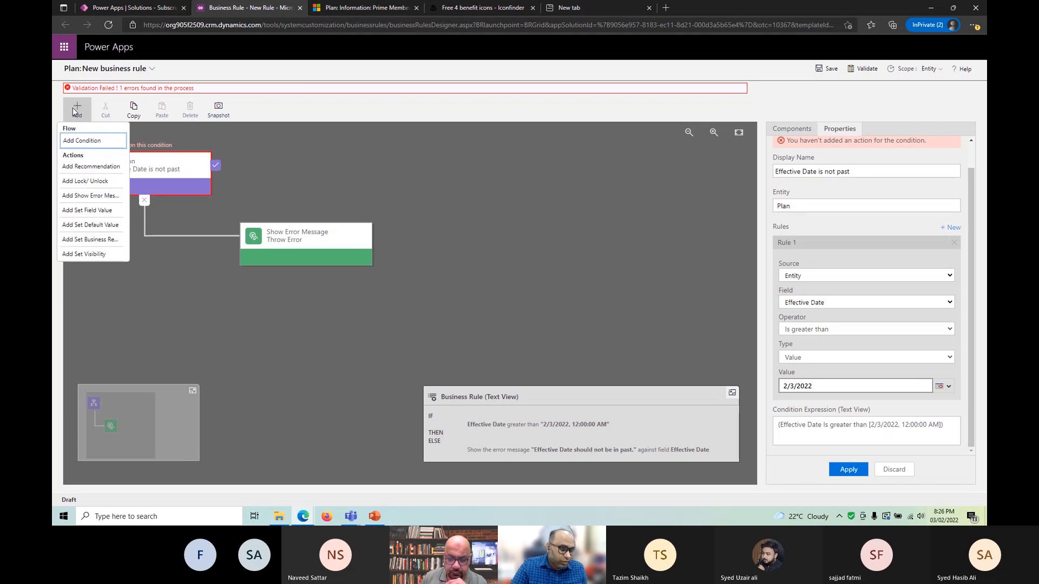
{"action": "left_click", "coordinate": [83, 118]}
{"action": "left_click", "coordinate": [77, 113]}
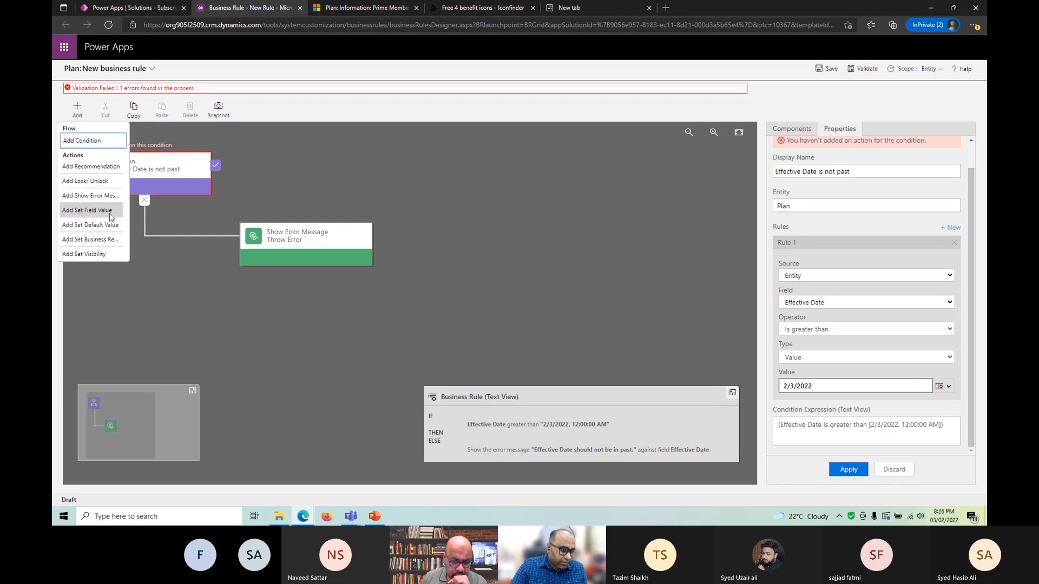
{"action": "left_click", "coordinate": [102, 167]}
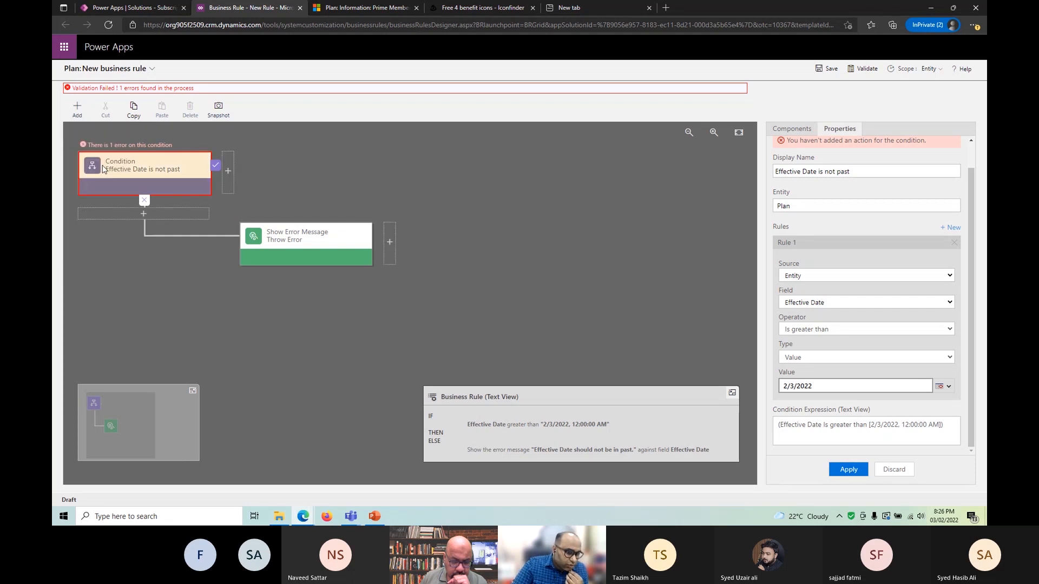
{"action": "left_click", "coordinate": [228, 171]}
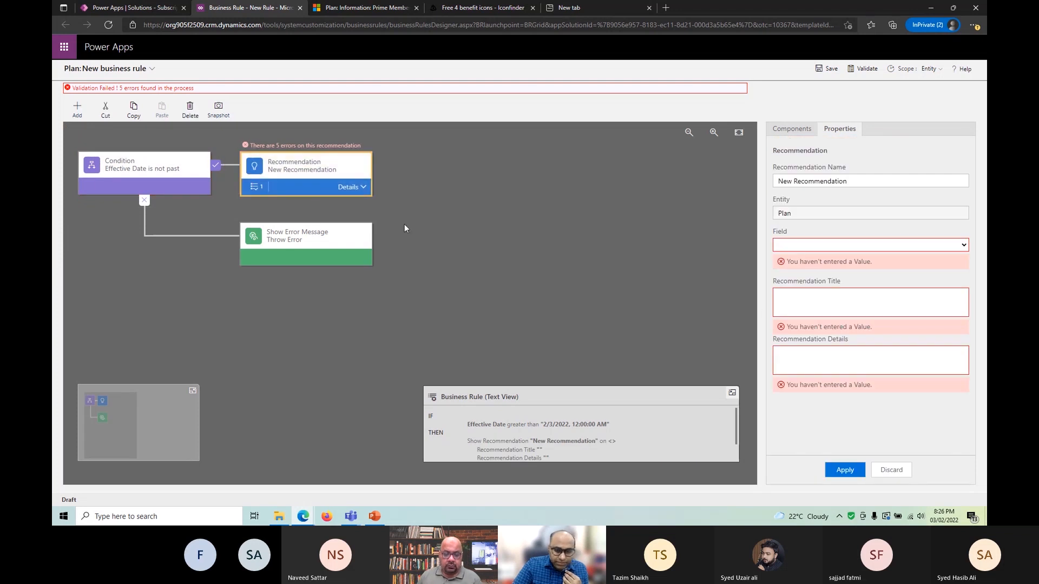
{"action": "left_click", "coordinate": [804, 244]}
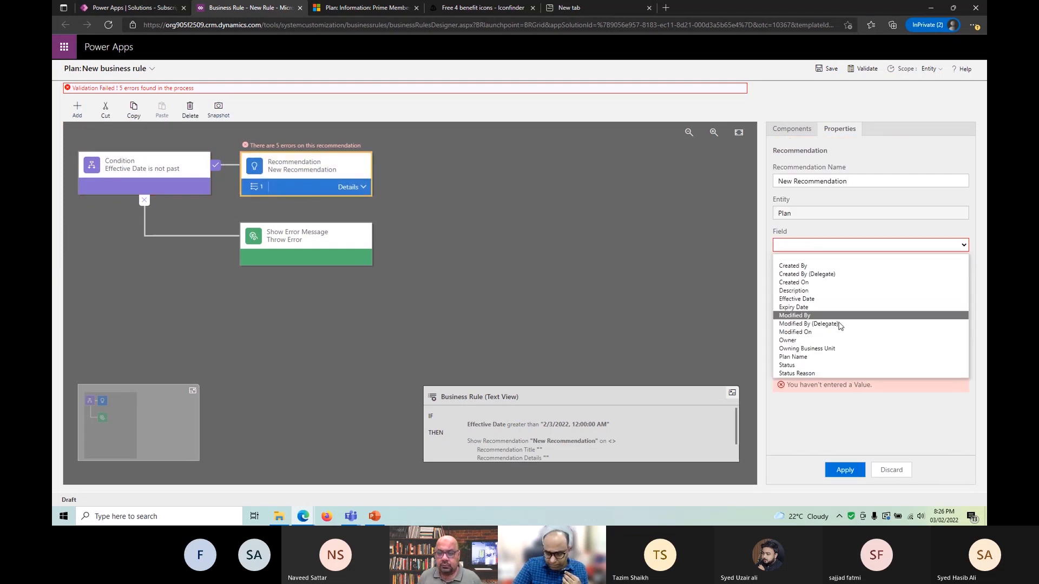
{"action": "left_click", "coordinate": [797, 298]}
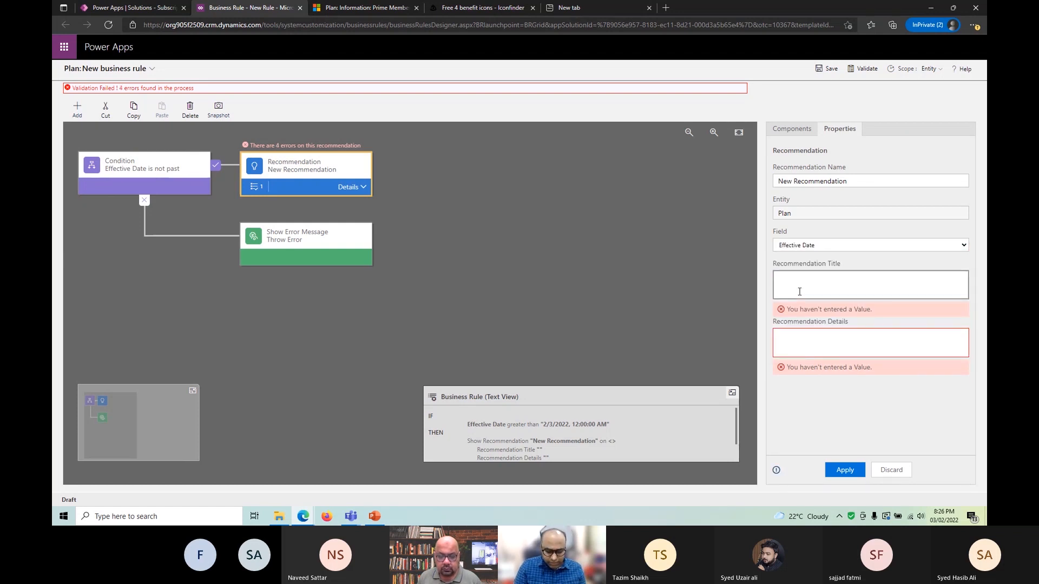
Step: Enter "Its better to provide a Date in future." as both the recommendation's title and details, and apply it
{"action": "type", "text": "Its better to"}
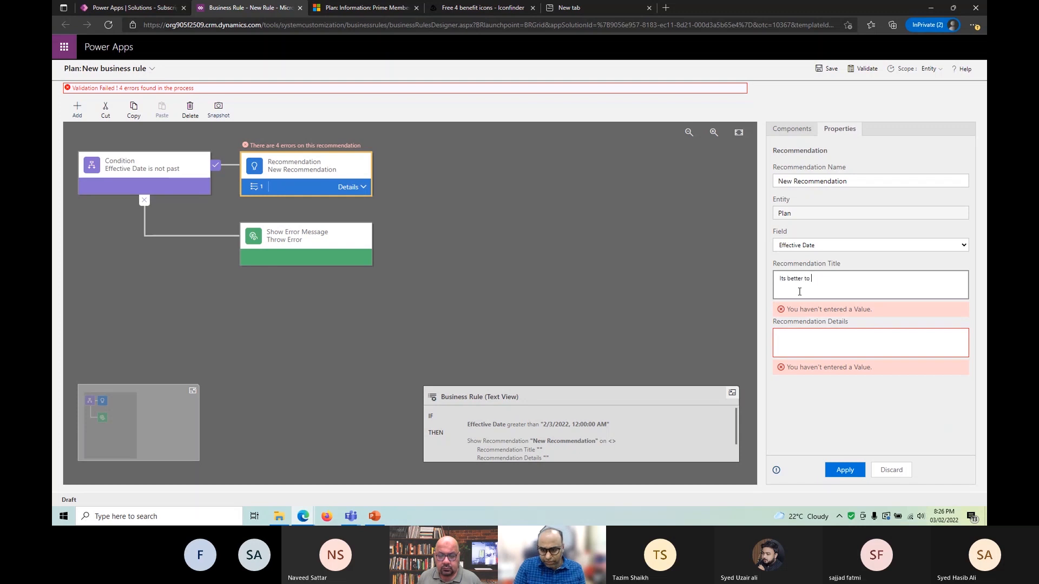
{"action": "type", "text": " provide a Da"}
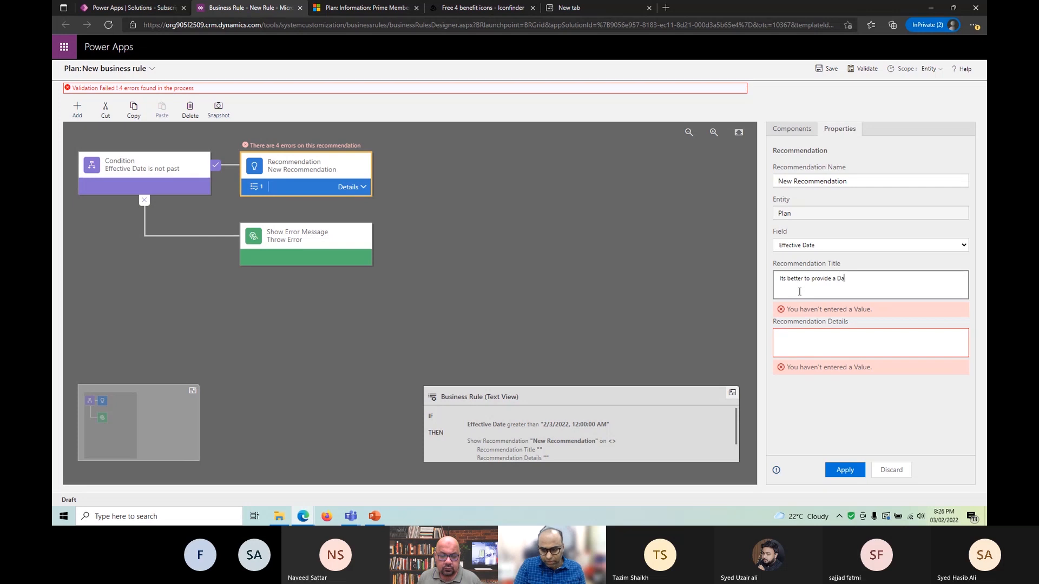
{"action": "type", "text": "te in future."}
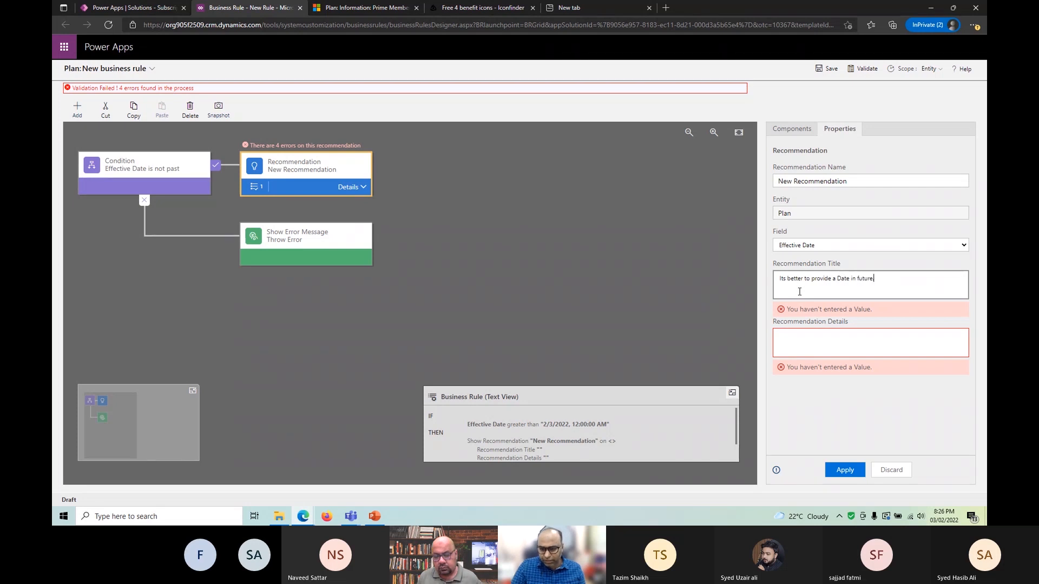
{"action": "left_click", "coordinate": [846, 343]}
{"action": "left_click", "coordinate": [888, 288]}
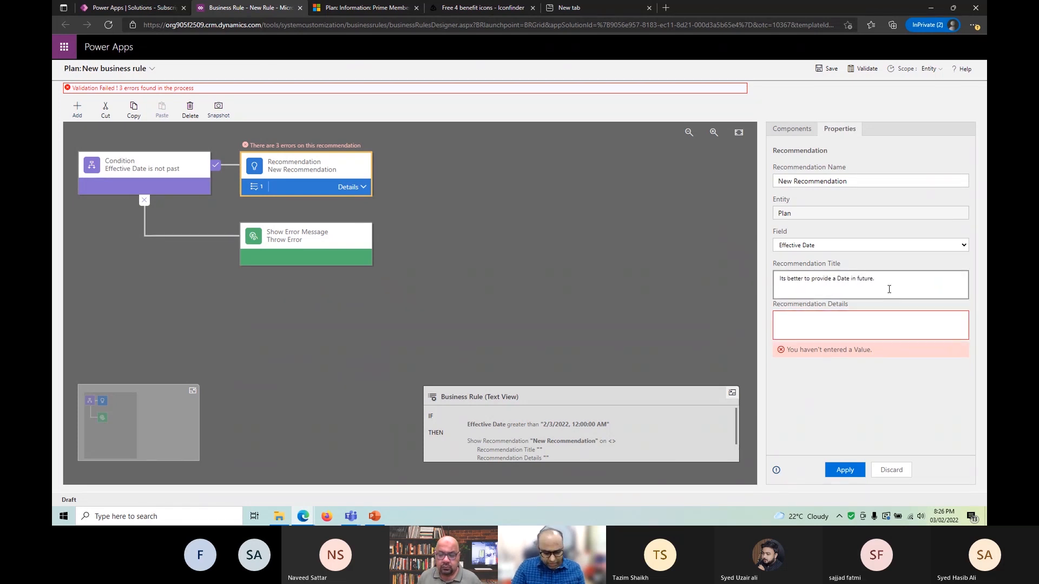
{"action": "left_click", "coordinate": [871, 313]}
{"action": "key", "text": "ctrl+v"}
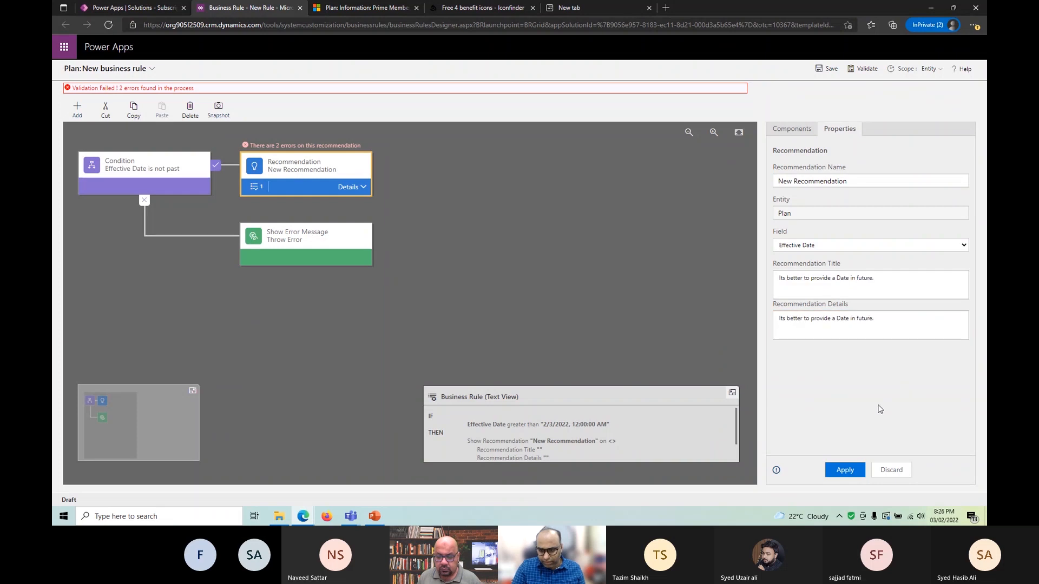
{"action": "left_click", "coordinate": [860, 465]}
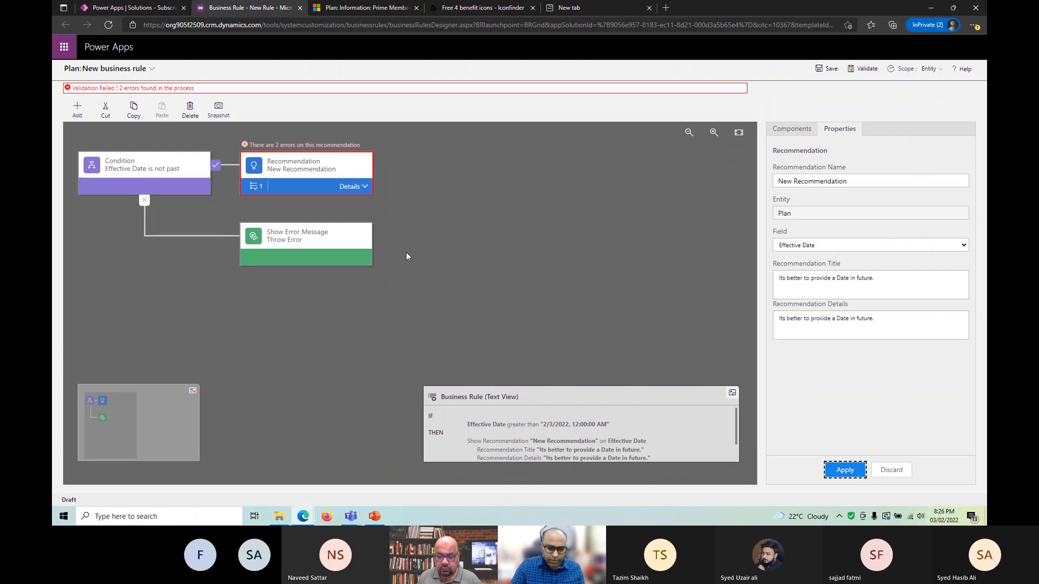
Step: Delete the recommendation from the condition's true branch and validate the business rule again
{"action": "left_click", "coordinate": [301, 169]}
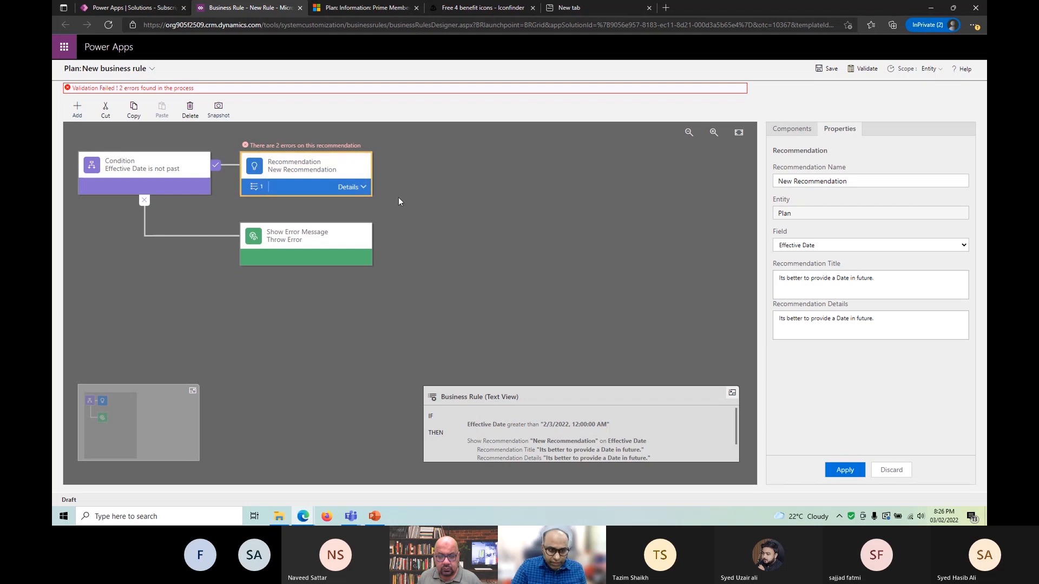
{"action": "left_click", "coordinate": [361, 188]}
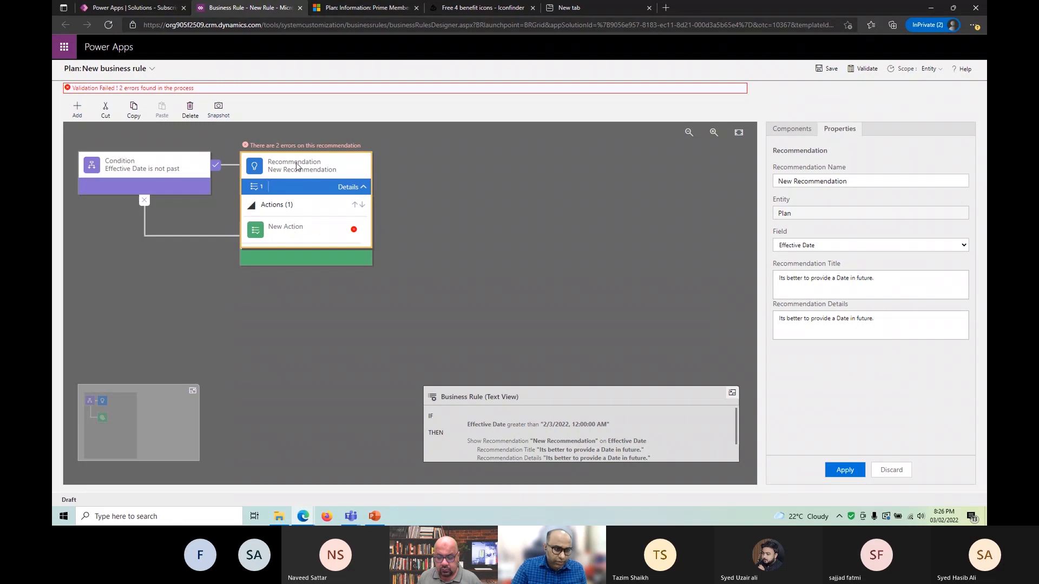
{"action": "left_click", "coordinate": [192, 113]}
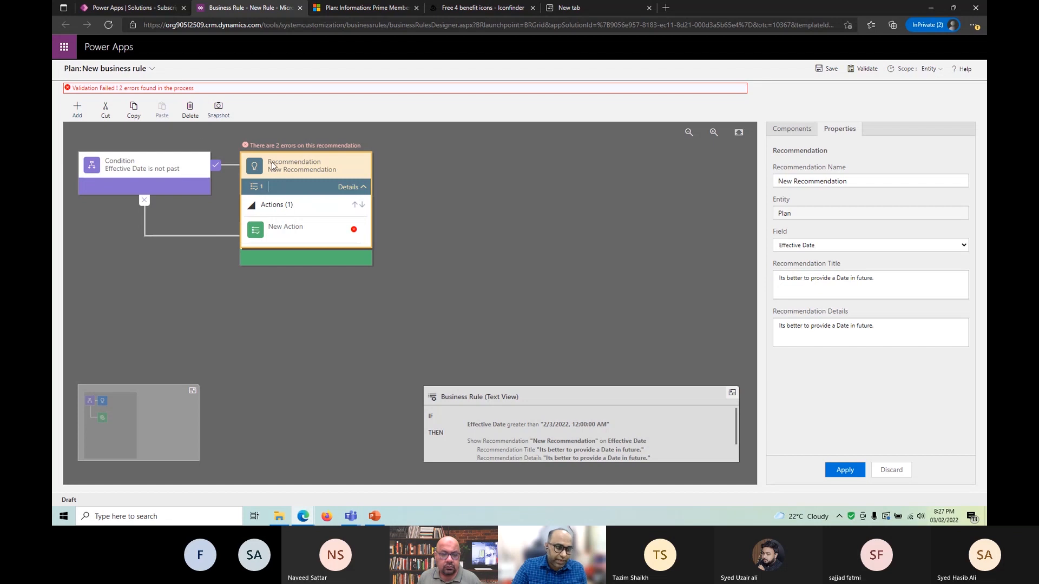
{"action": "left_click", "coordinate": [190, 110]}
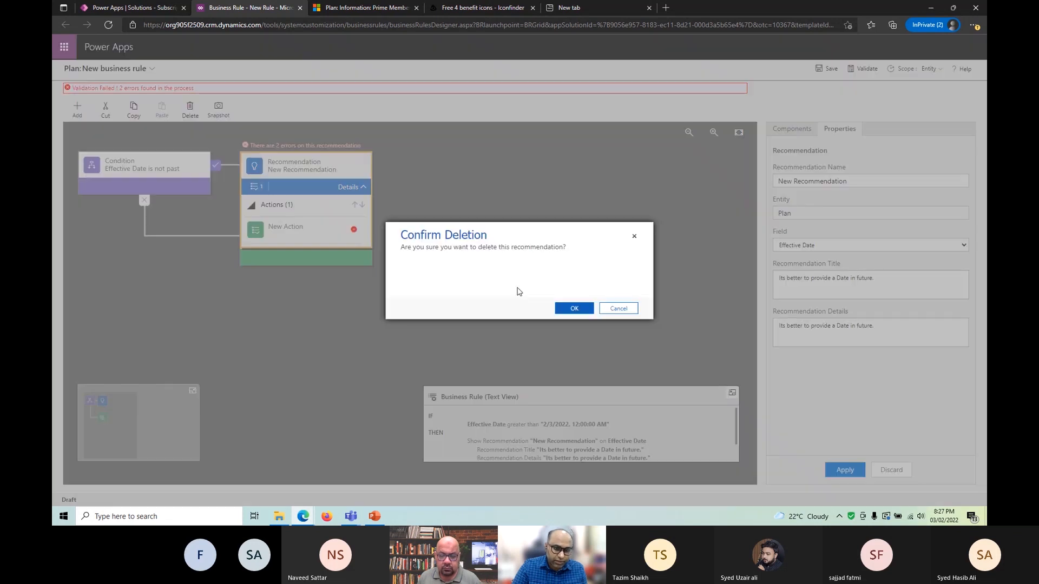
{"action": "left_click", "coordinate": [560, 309]}
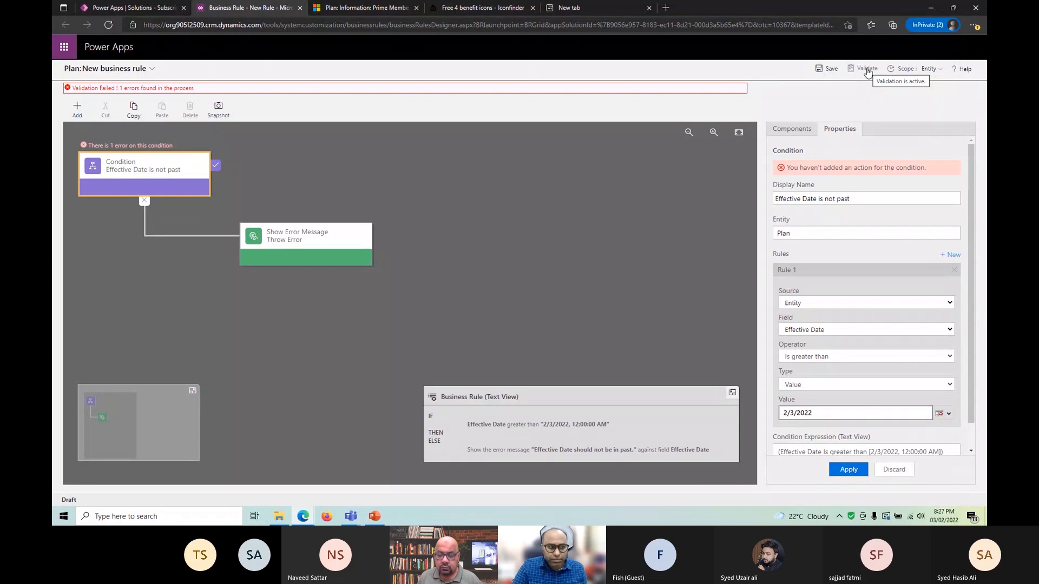
{"action": "left_click", "coordinate": [867, 70]}
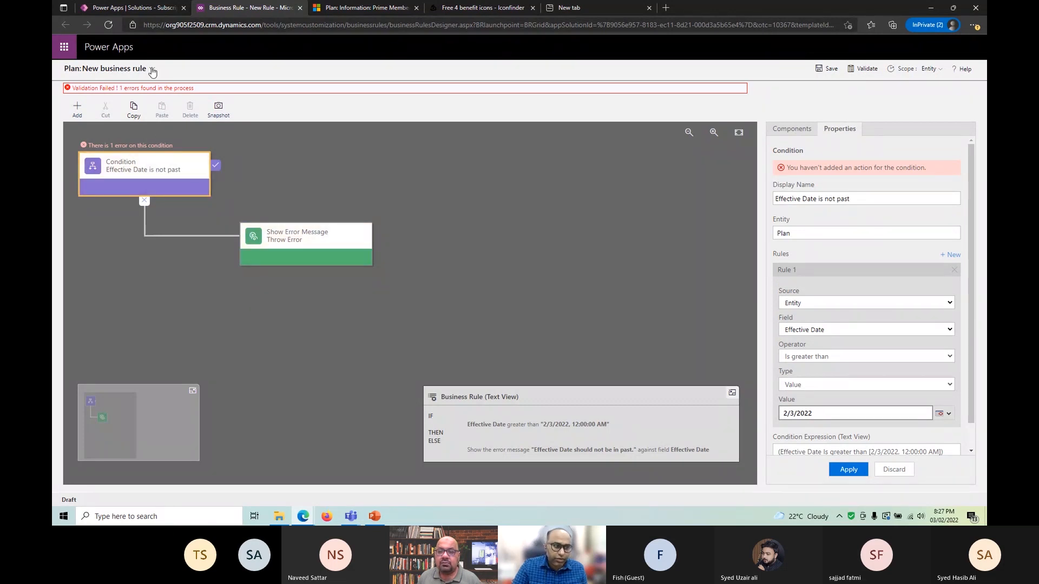
Step: Expand the business rule's name and description details, and delete the Throw Error action from the condition's false branch
{"action": "left_click", "coordinate": [152, 72]}
{"action": "scroll", "coordinate": [230, 213], "scroll_direction": "down", "scroll_amount": 2}
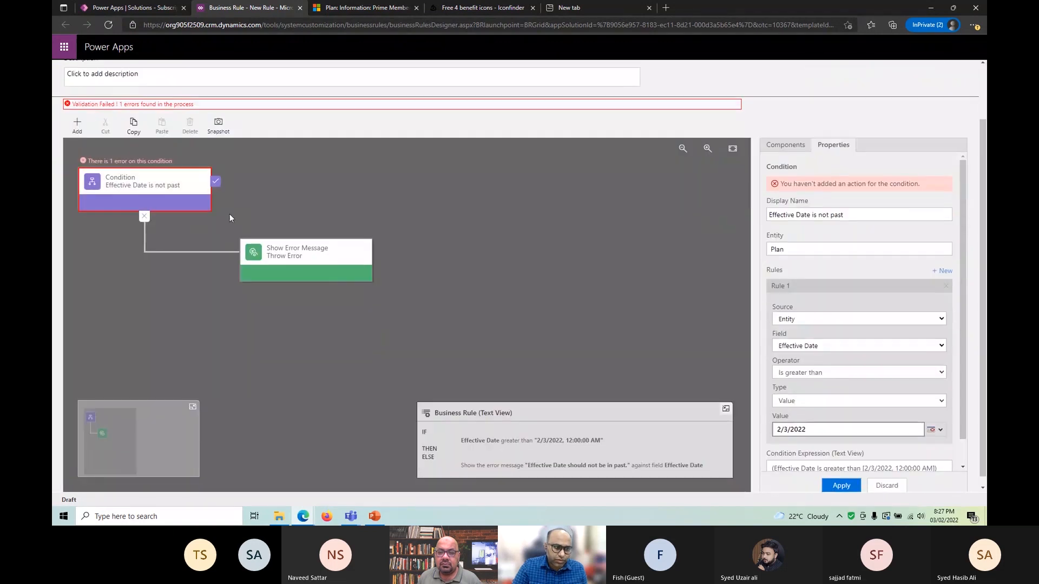
{"action": "scroll", "coordinate": [167, 195], "scroll_direction": "up", "scroll_amount": 2}
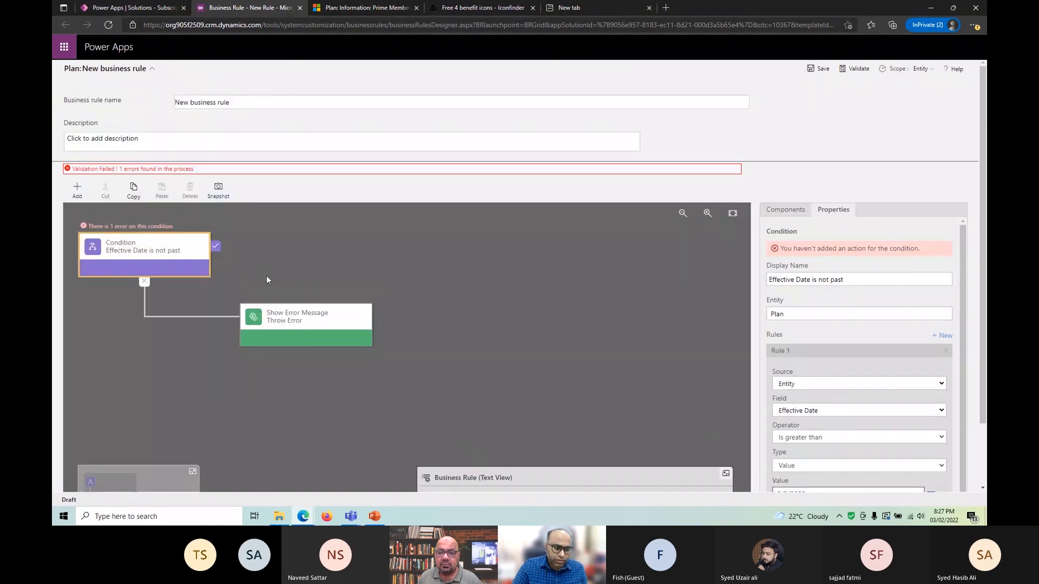
{"action": "left_click", "coordinate": [286, 324]}
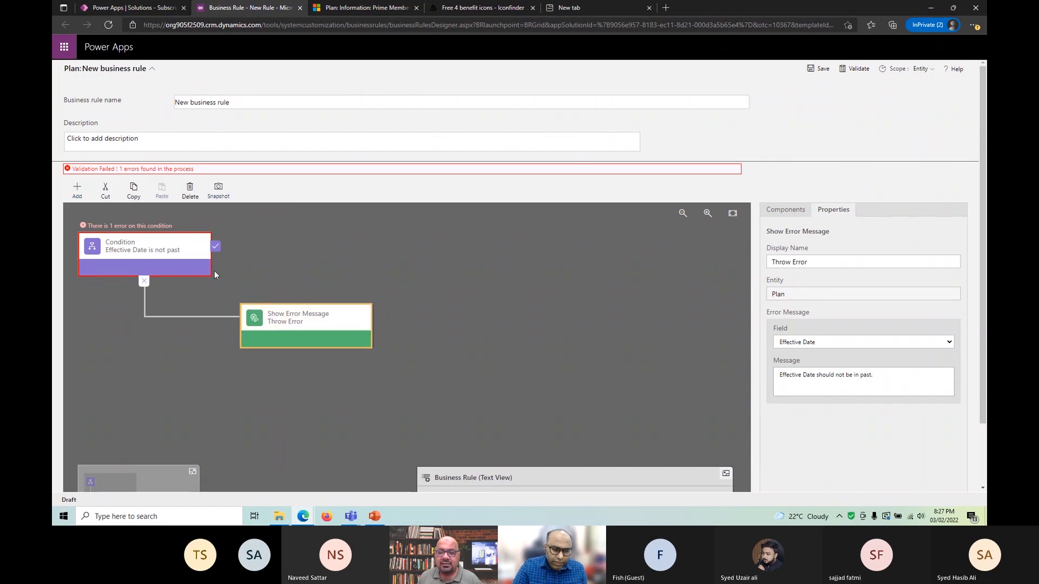
{"action": "left_click", "coordinate": [191, 191]}
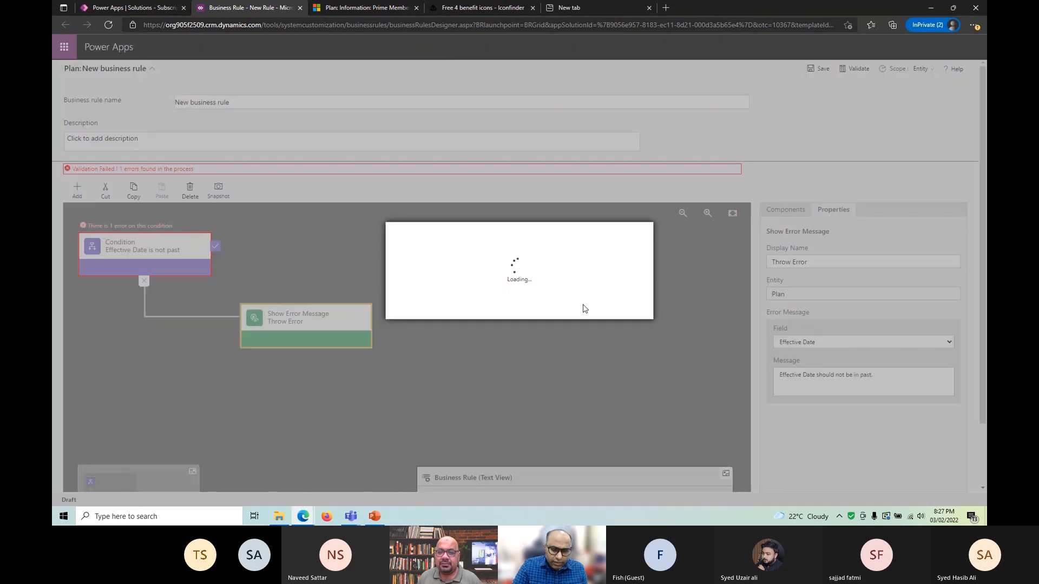
{"action": "left_click", "coordinate": [586, 307]}
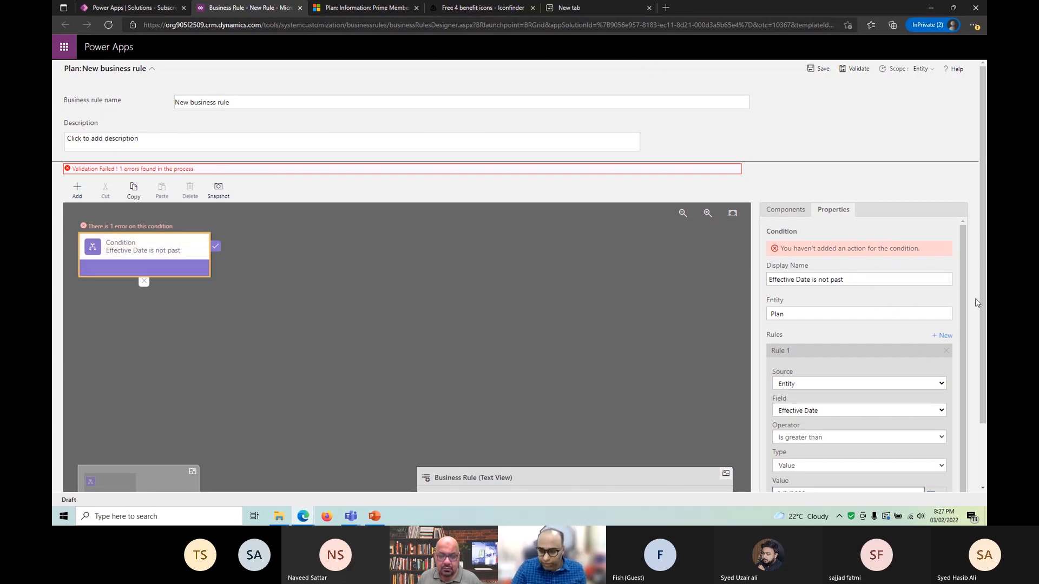
Step: Change the operator of the condition's Effective Date rule to "Is less than"
{"action": "scroll", "coordinate": [959, 345], "scroll_direction": "down", "scroll_amount": 2}
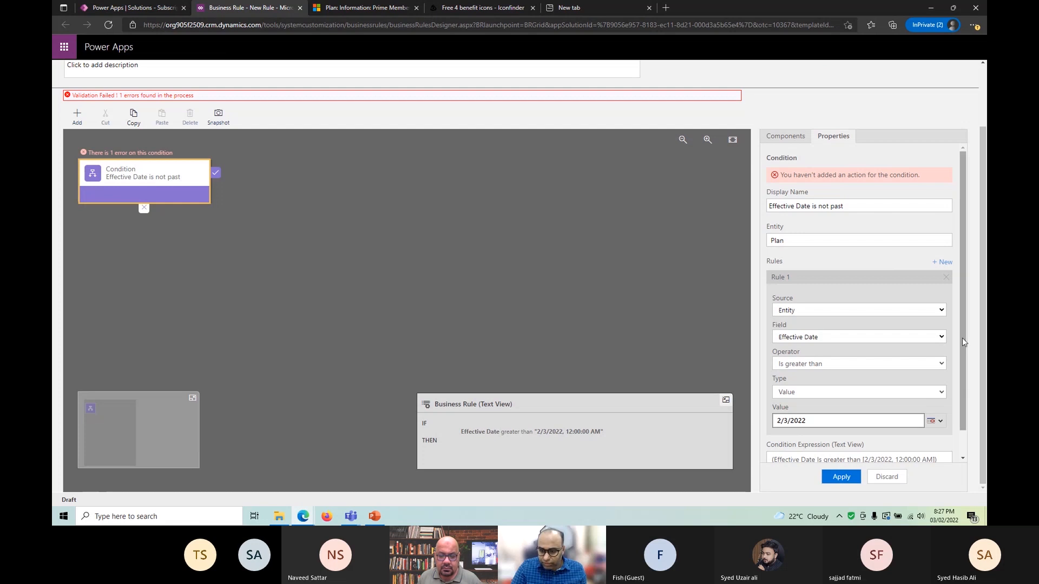
{"action": "scroll", "coordinate": [960, 345], "scroll_direction": "down", "scroll_amount": 1}
{"action": "left_click", "coordinate": [847, 481]}
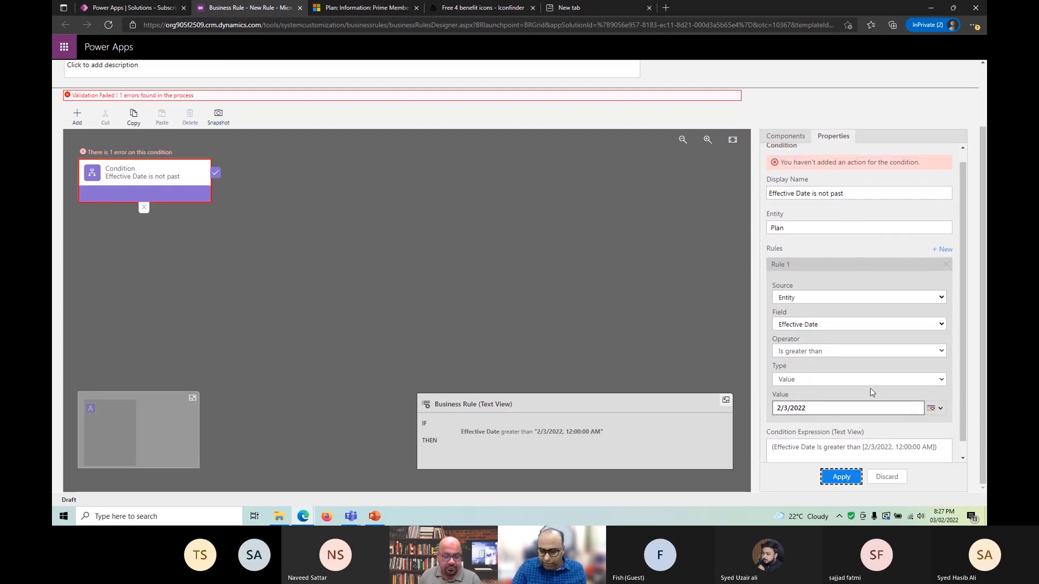
{"action": "left_click", "coordinate": [815, 352]}
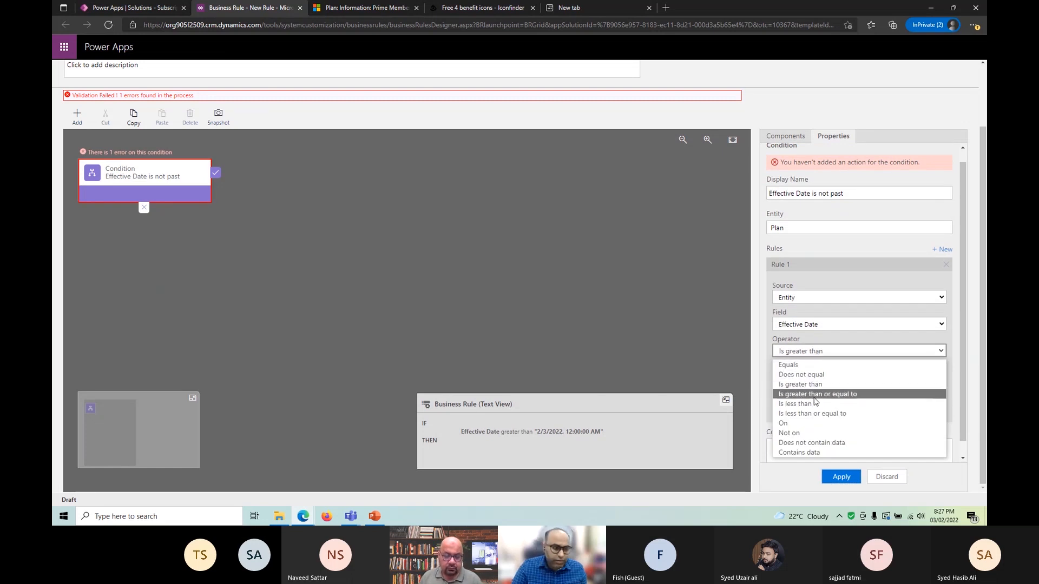
{"action": "left_click", "coordinate": [814, 403]}
Step: Add a Show Error Message action to the condition's true branch and set its field to Effective Date
{"action": "left_click", "coordinate": [77, 190]}
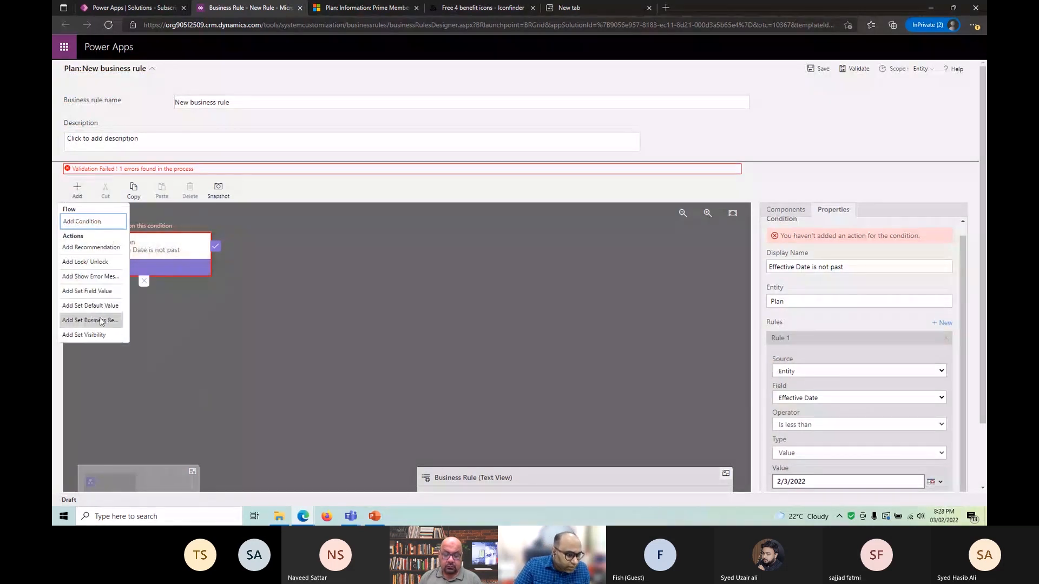
{"action": "left_click", "coordinate": [108, 278]}
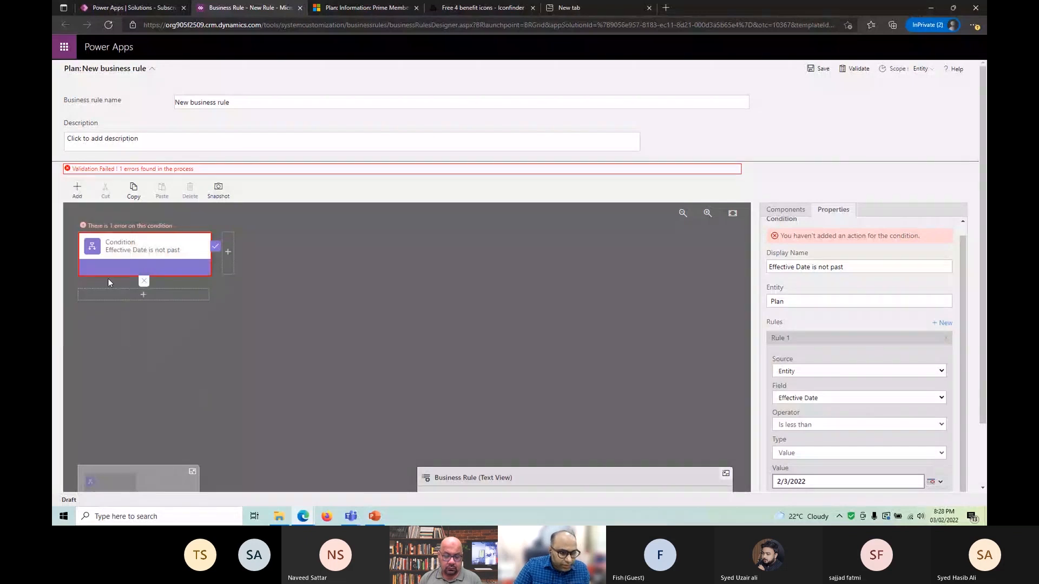
{"action": "left_click", "coordinate": [342, 273]}
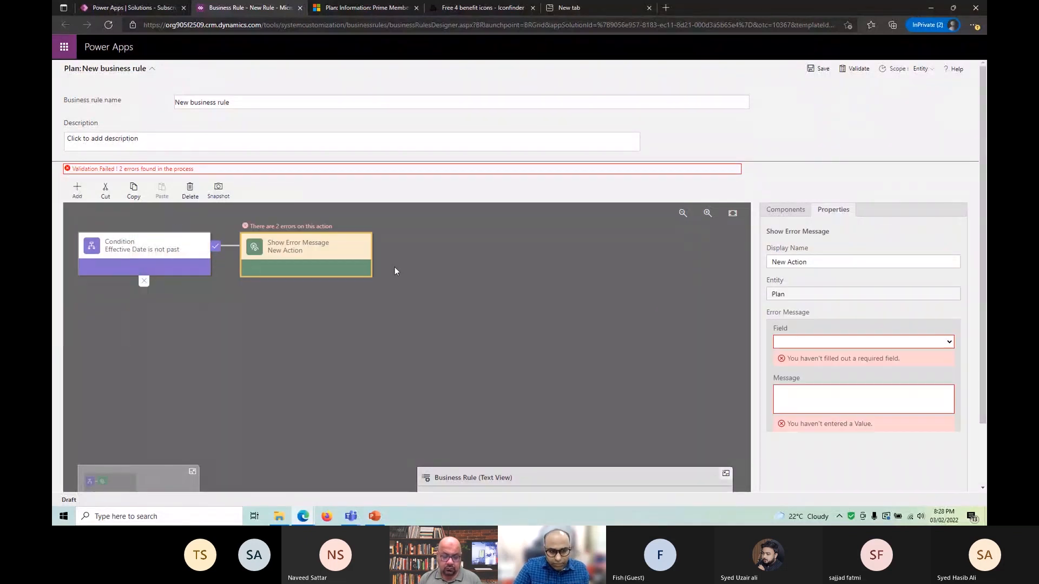
{"action": "left_click", "coordinate": [820, 342]}
{"action": "left_click", "coordinate": [810, 404]}
{"action": "left_click", "coordinate": [814, 342]}
{"action": "left_click", "coordinate": [796, 396]}
Step: Enter "Date should be in future." as the new action's error message and apply it
{"action": "left_click", "coordinate": [801, 385]}
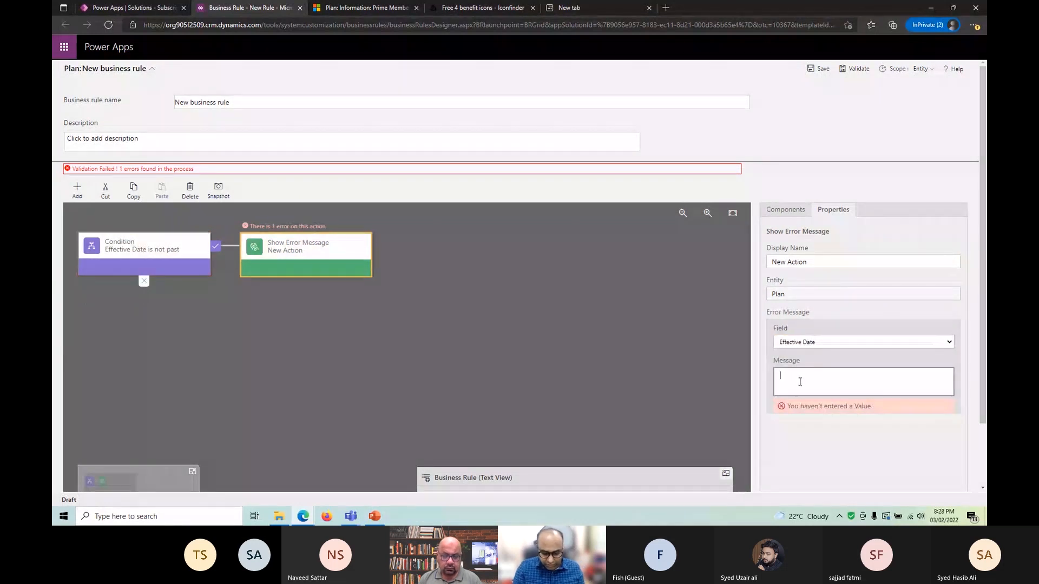
{"action": "type", "text": "Th"}
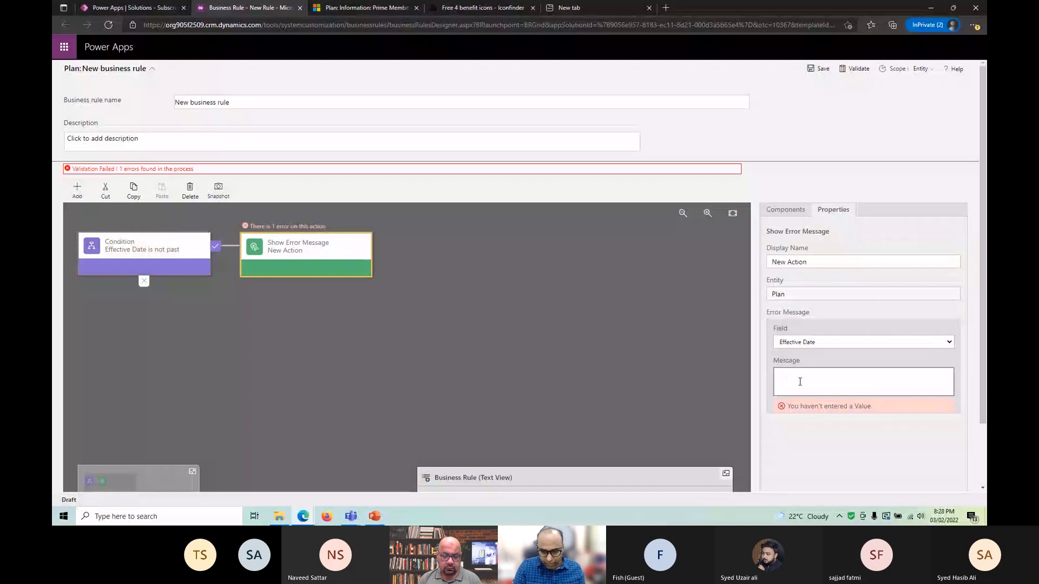
{"action": "type", "text": "Eff"}
{"action": "key", "text": "BackSpace"}
{"action": "key", "text": "BackSpace"}
{"action": "key", "text": "BackSpace"}
{"action": "type", "text": "Daty"}
{"action": "type", "text": "s "}
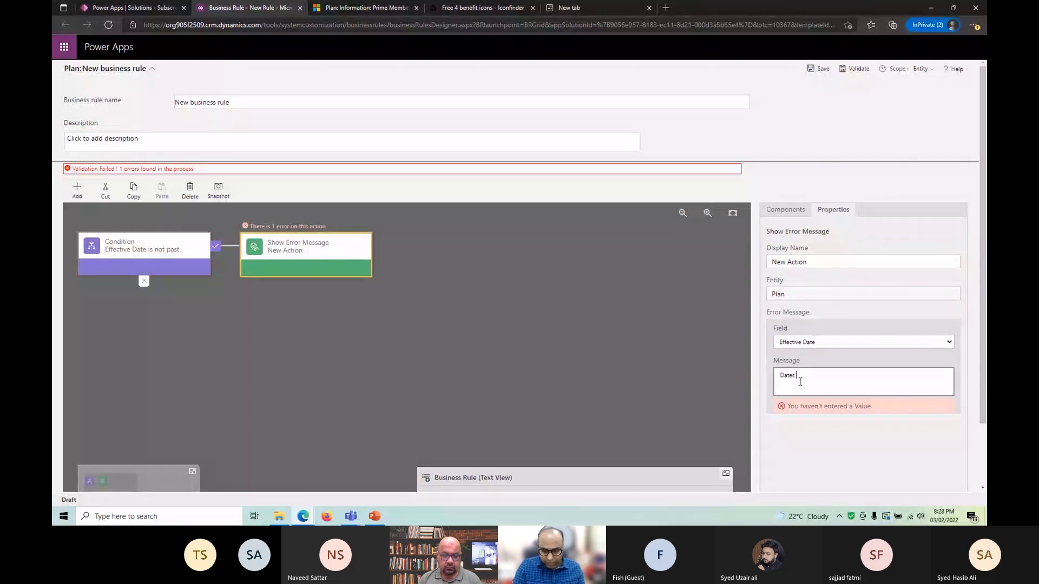
{"action": "type", "text": "hould be in future."}
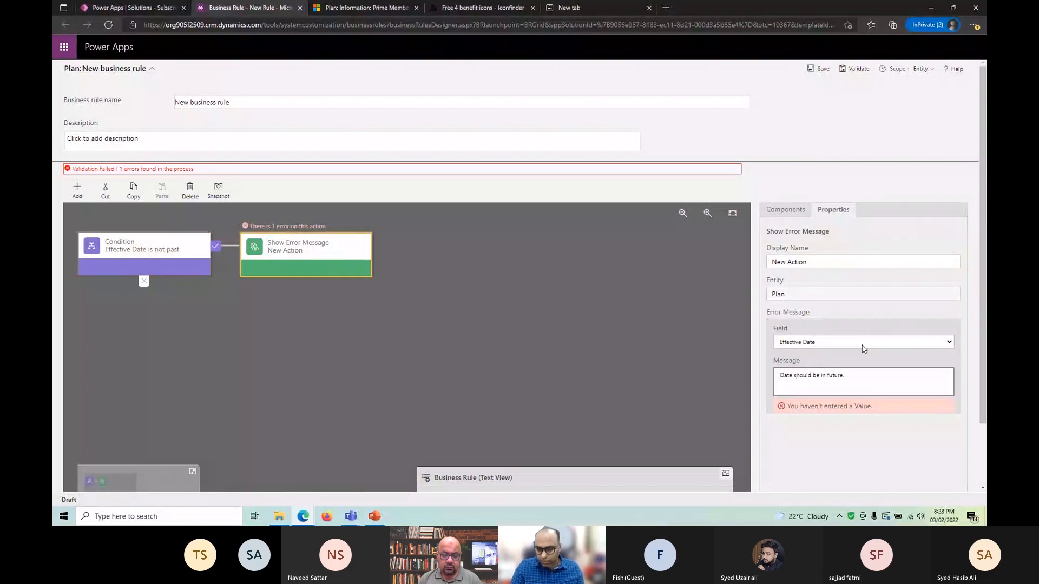
{"action": "scroll", "coordinate": [864, 349], "scroll_direction": "down", "scroll_amount": 2}
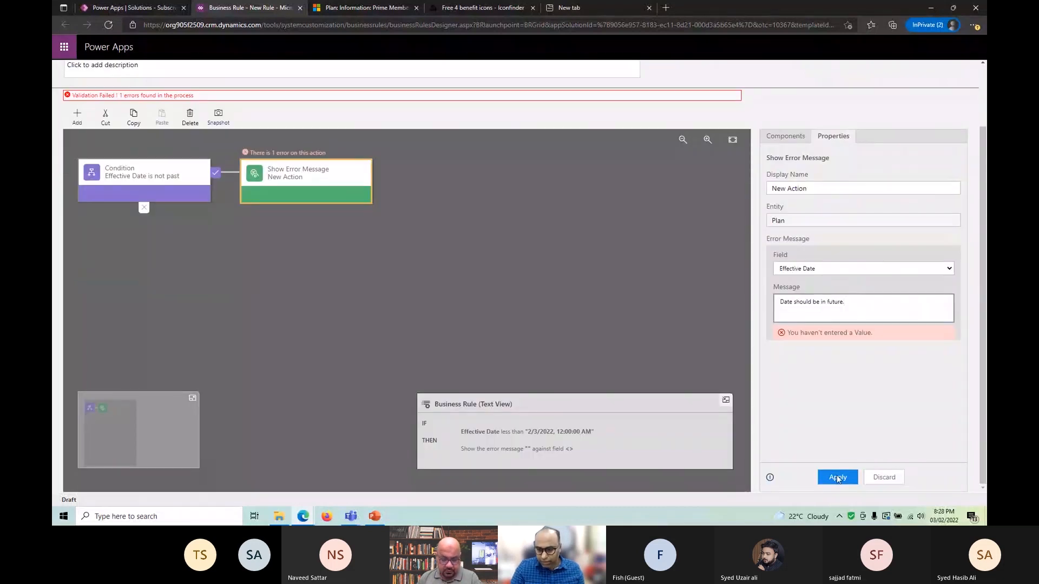
{"action": "left_click", "coordinate": [832, 425]}
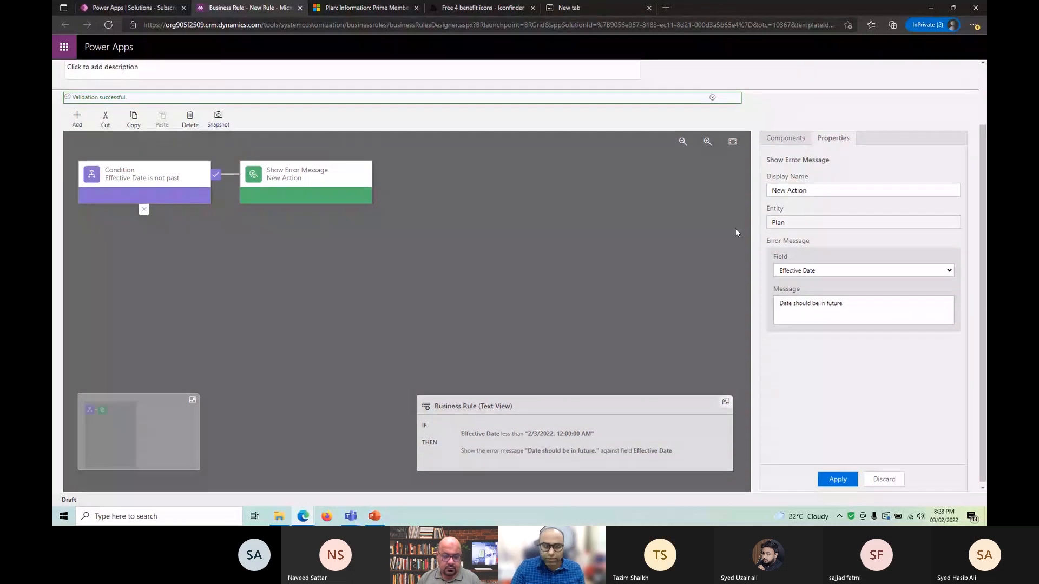
Step: Save the corrected business rule
{"action": "scroll", "coordinate": [735, 233], "scroll_direction": "up", "scroll_amount": 2}
{"action": "left_click", "coordinate": [818, 69]}
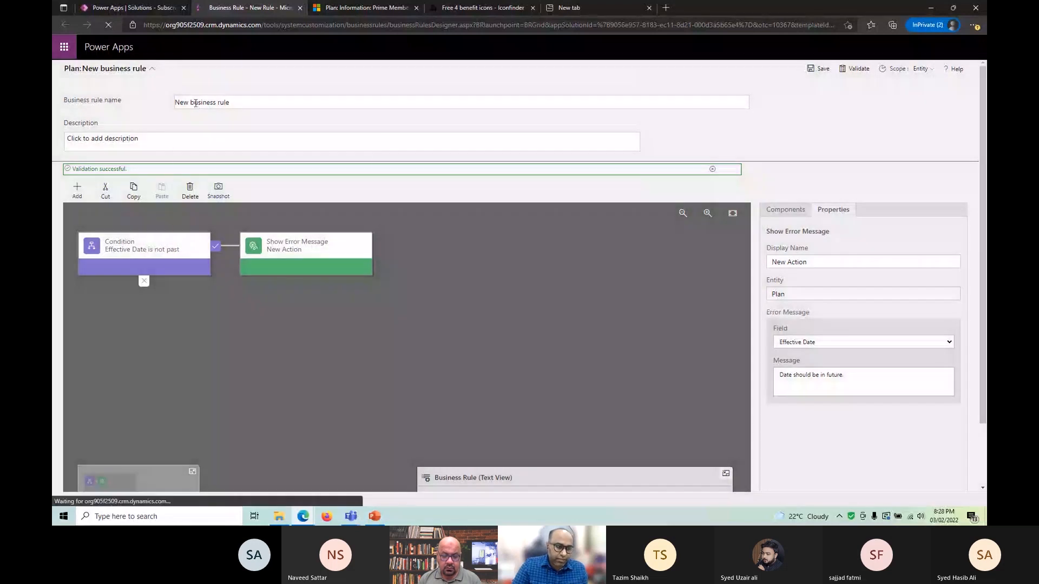
{"action": "left_click", "coordinate": [252, 105]}
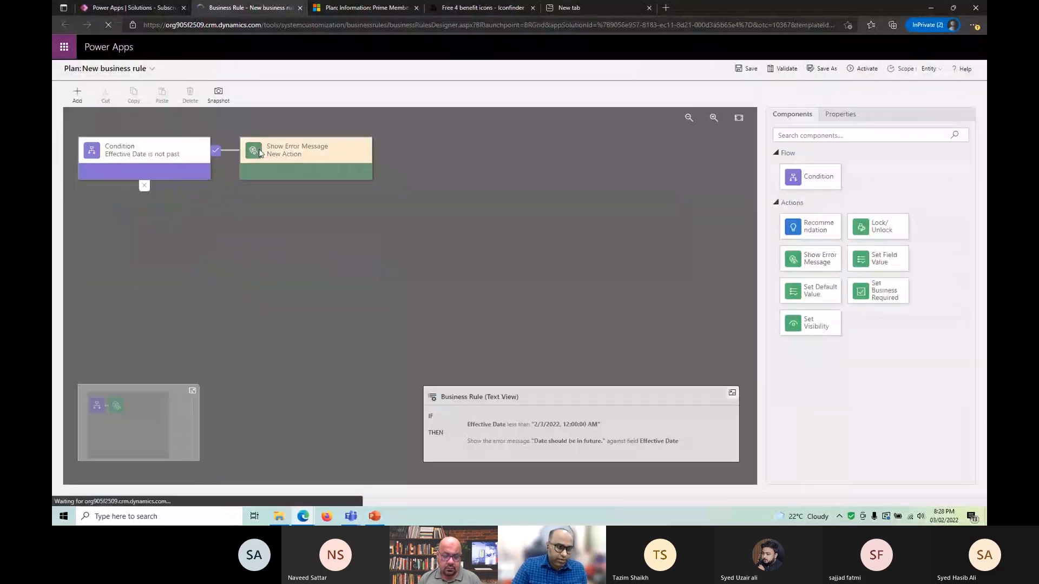
Step: Rename the business rule "Effective Date Rule", save it and reload the designer page
{"action": "left_click", "coordinate": [152, 68]}
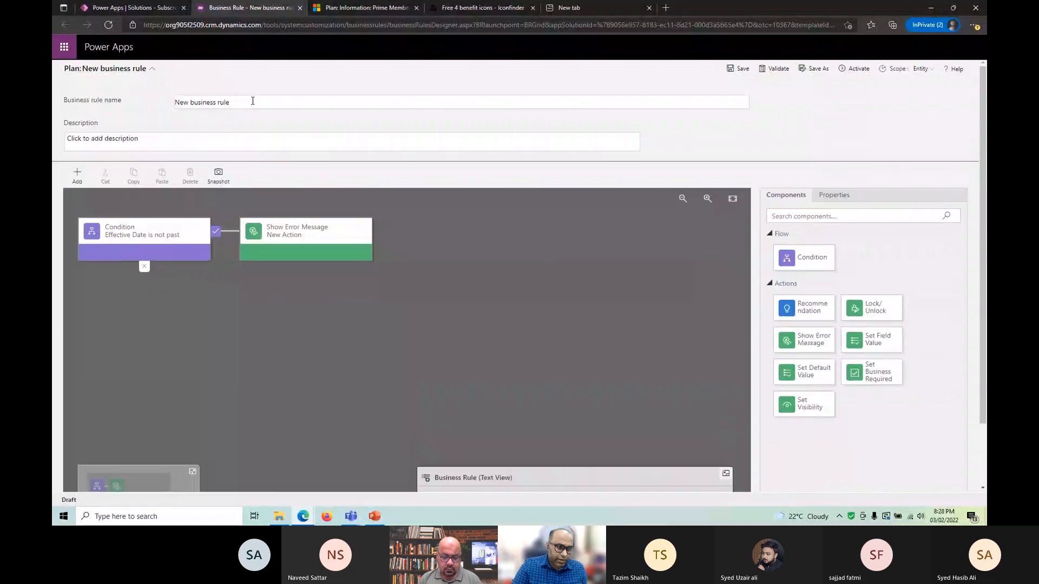
{"action": "left_click", "coordinate": [253, 101]}
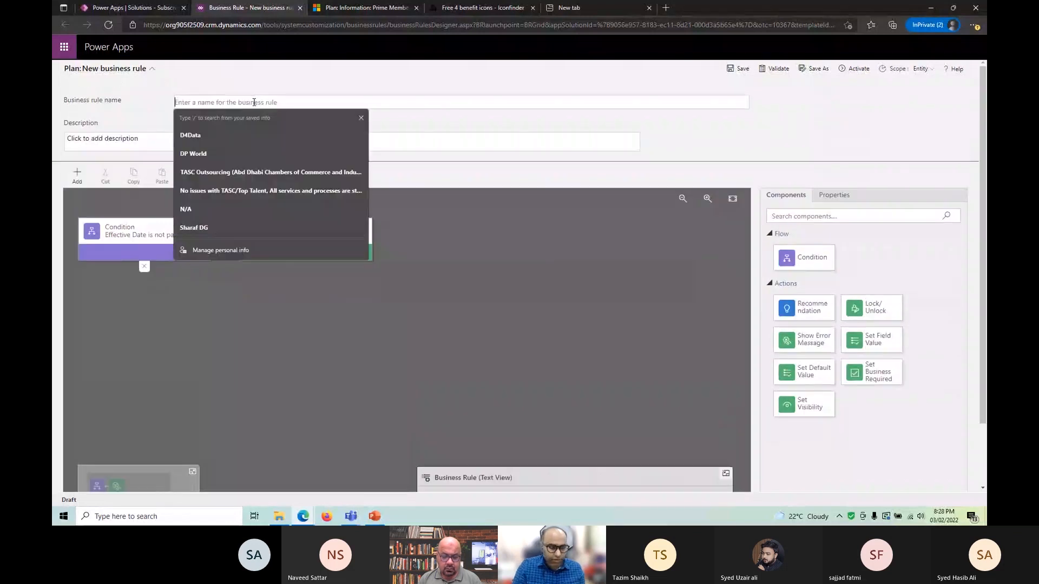
{"action": "type", "text": "Ef"}
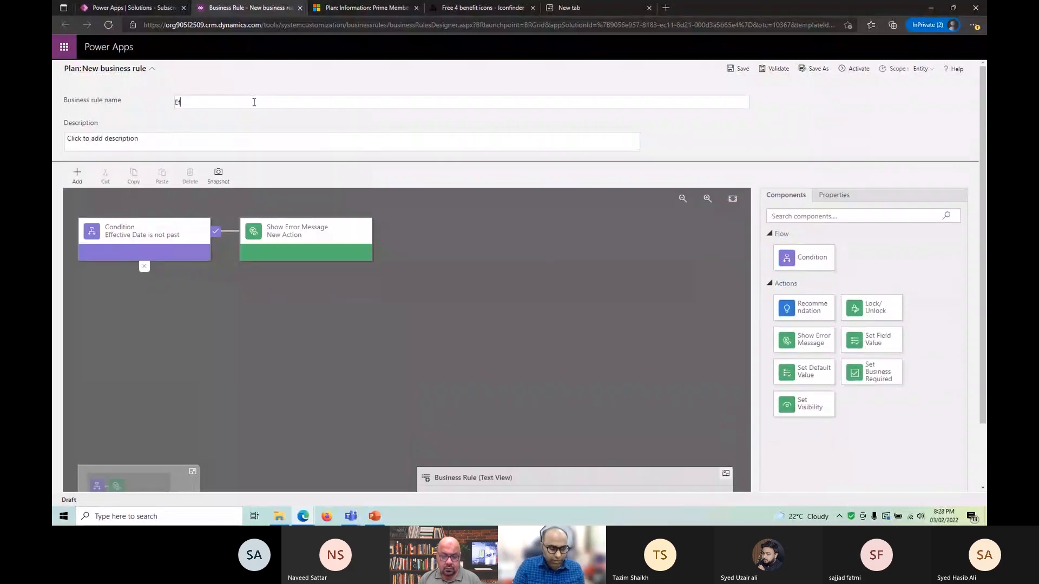
{"action": "type", "text": "fective"}
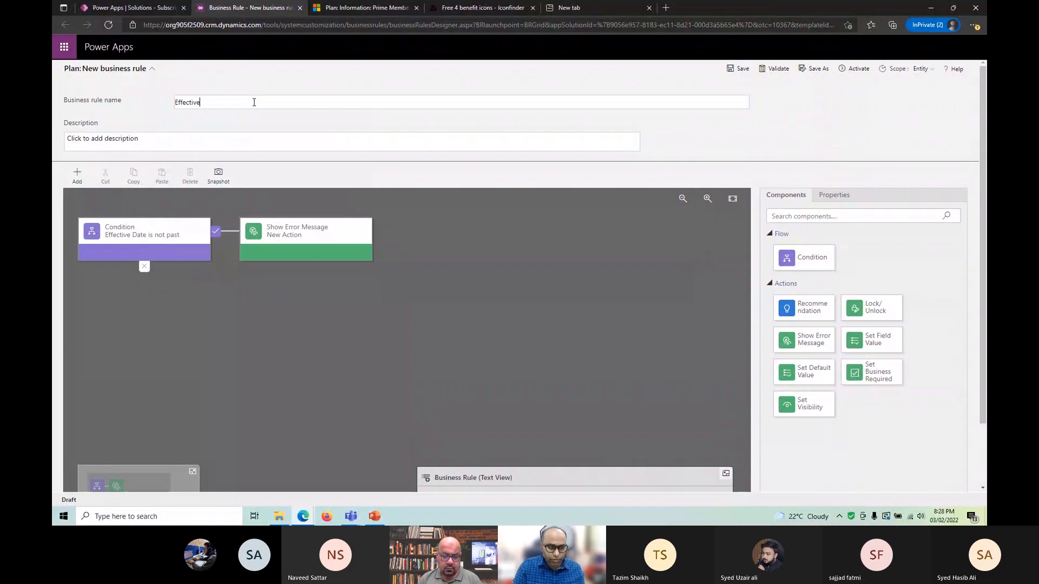
{"action": "type", "text": " Date "}
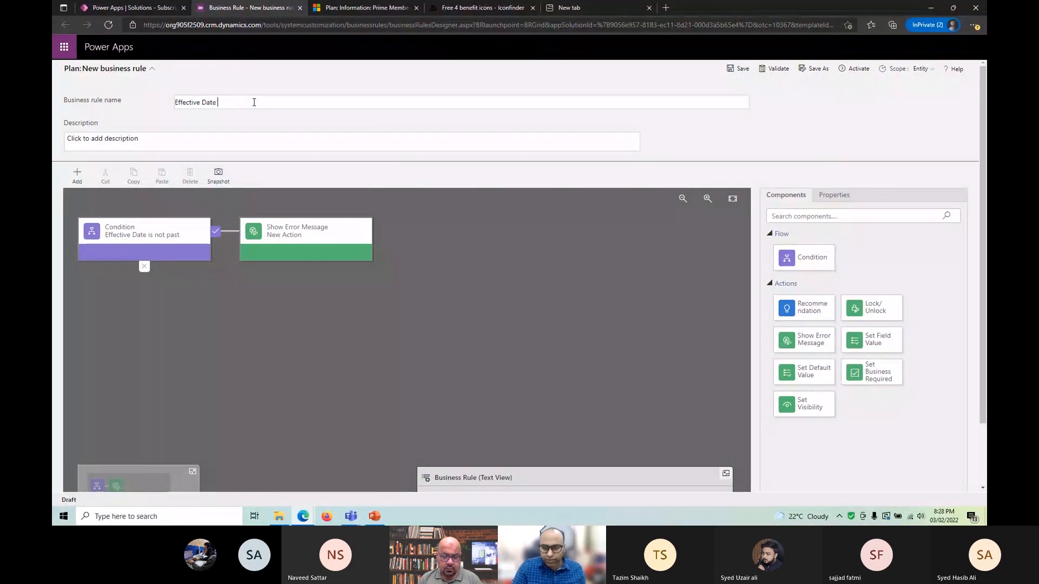
{"action": "type", "text": "Rule"}
{"action": "key", "text": "Tab"}
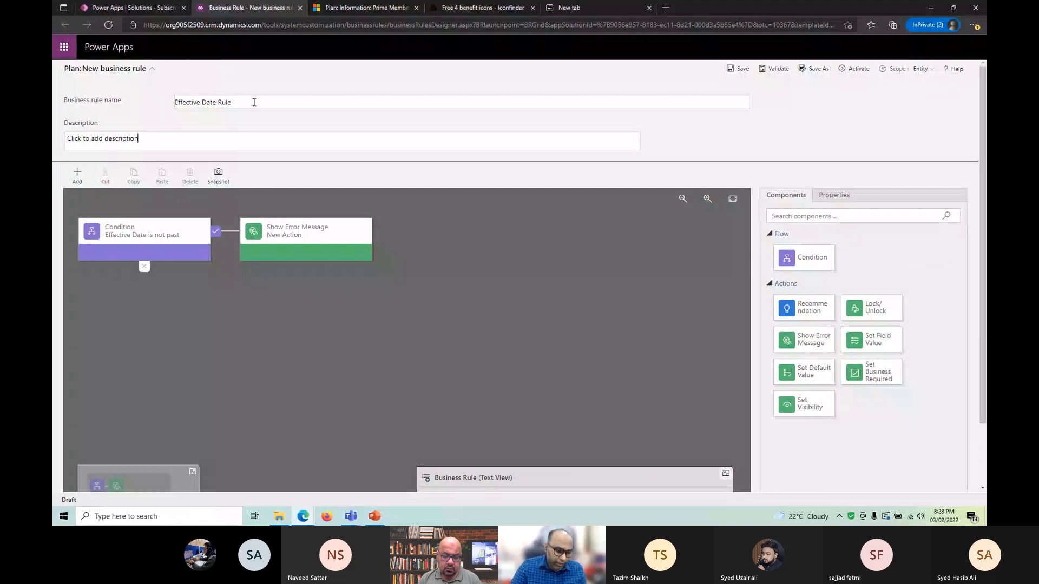
{"action": "left_click", "coordinate": [737, 68]}
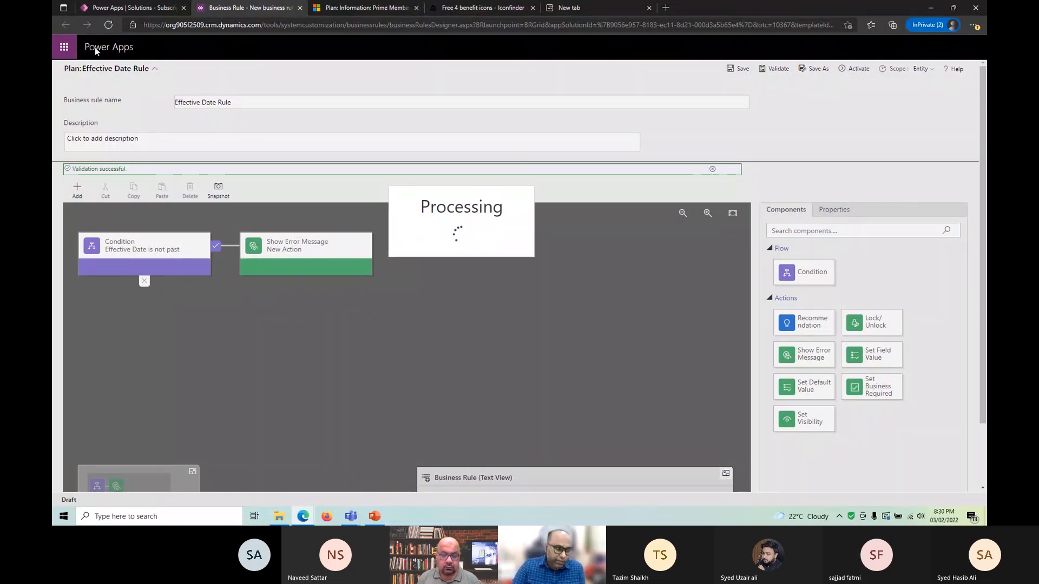
{"action": "left_click", "coordinate": [104, 27]}
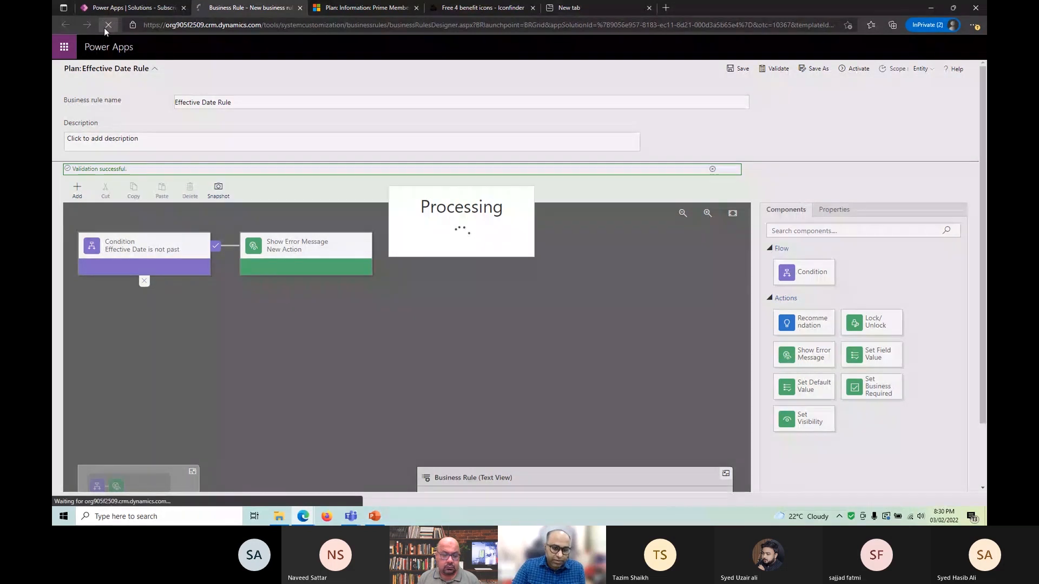
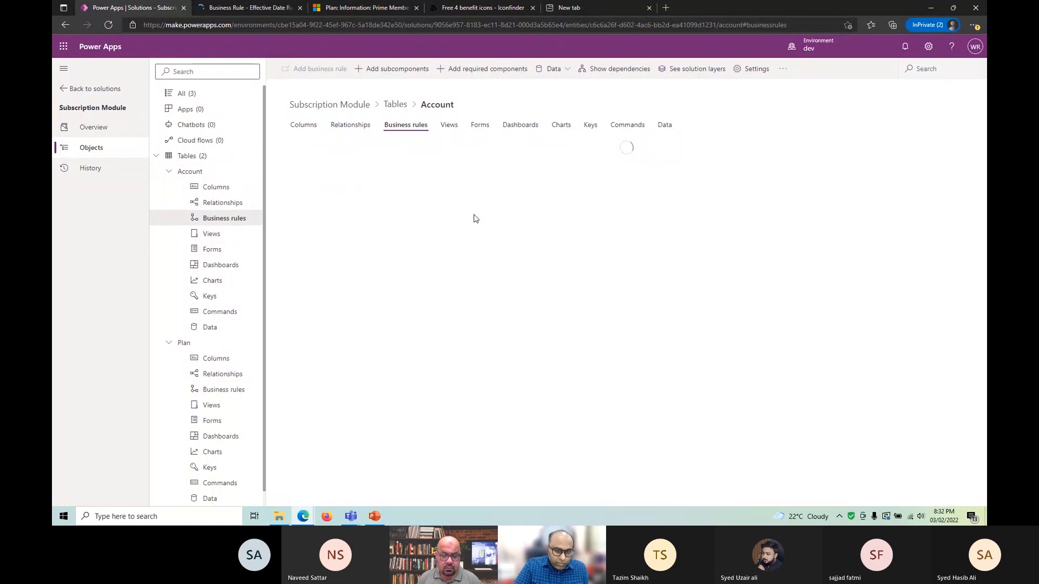
{"action": "left_click", "coordinate": [224, 6]}
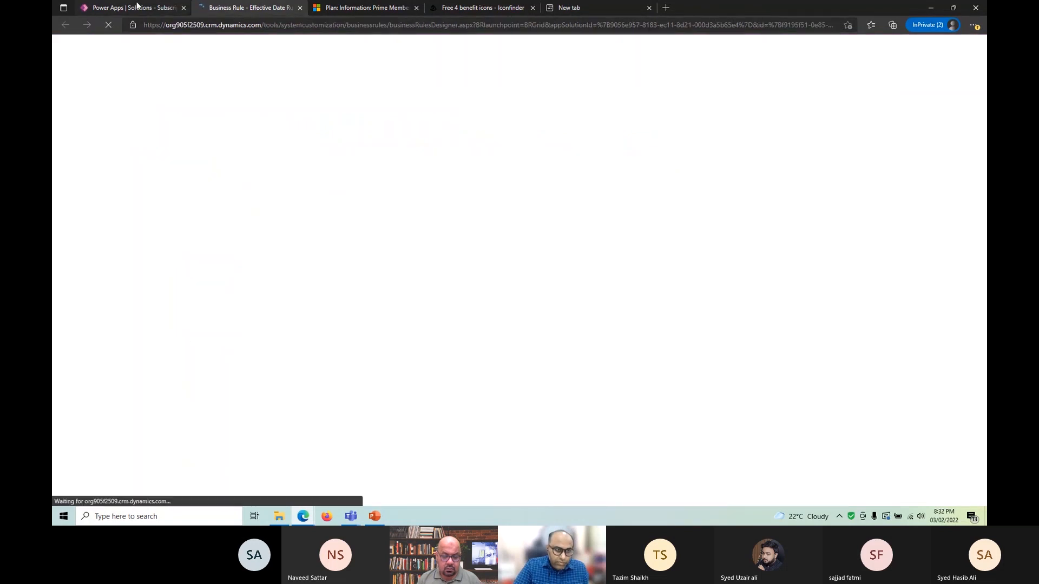
{"action": "left_click", "coordinate": [137, 7]}
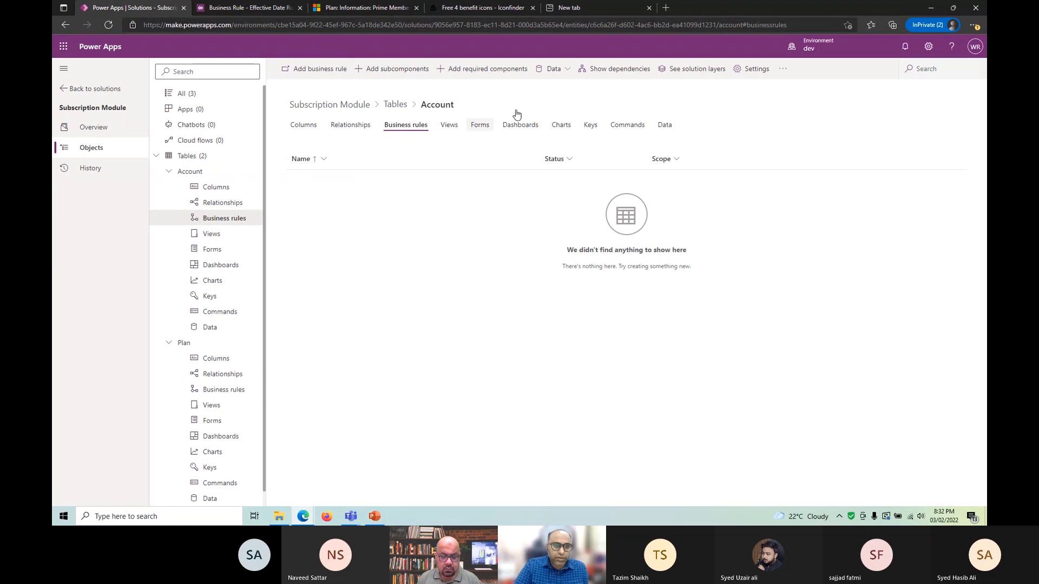
{"action": "left_click", "coordinate": [394, 68]}
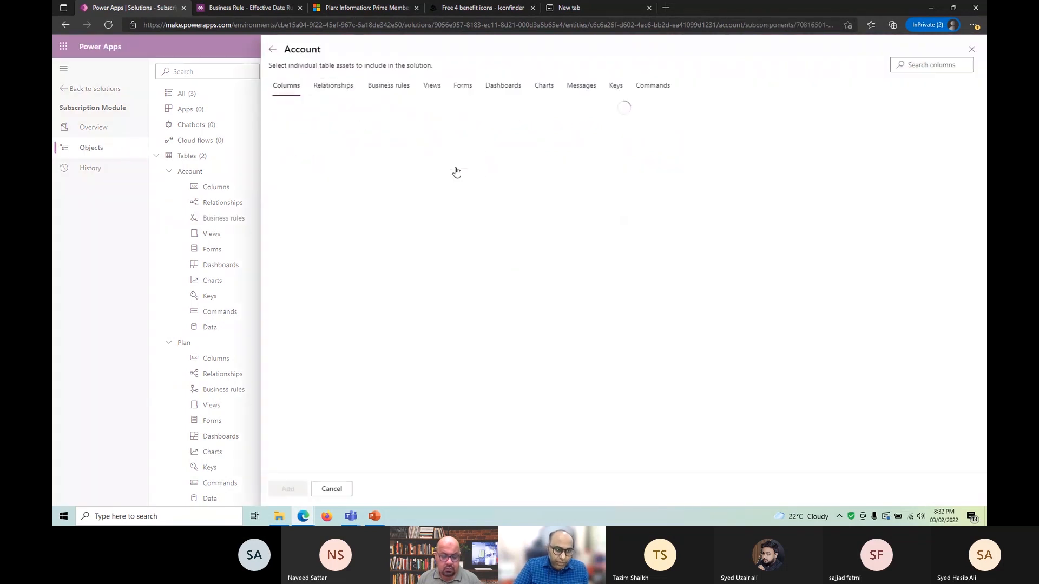
Step: Return to the Effective Date Rule designer and set the business rule's scope to All Forms
{"action": "left_click", "coordinate": [266, 9]}
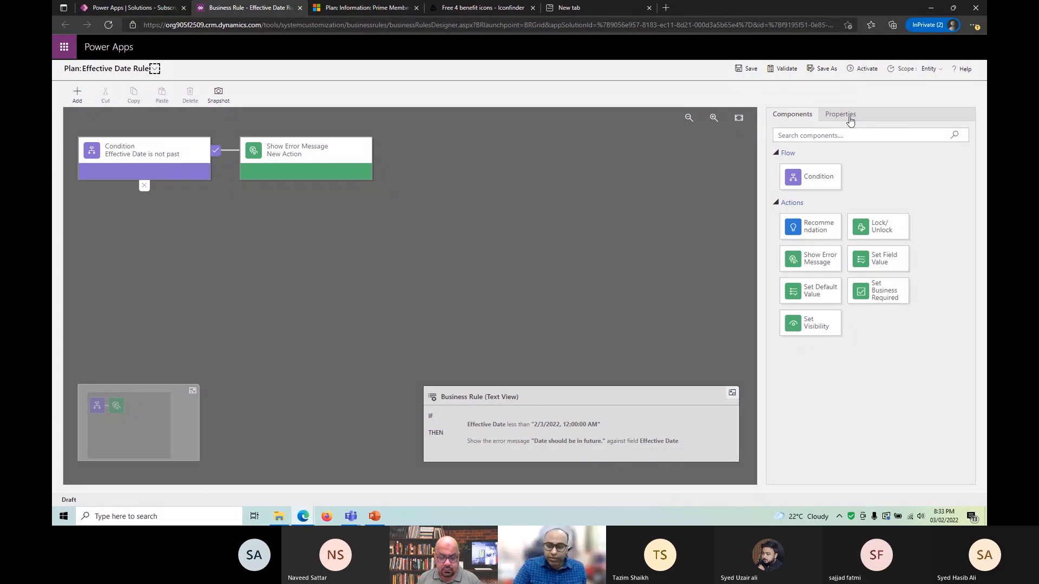
{"action": "left_click", "coordinate": [933, 72]}
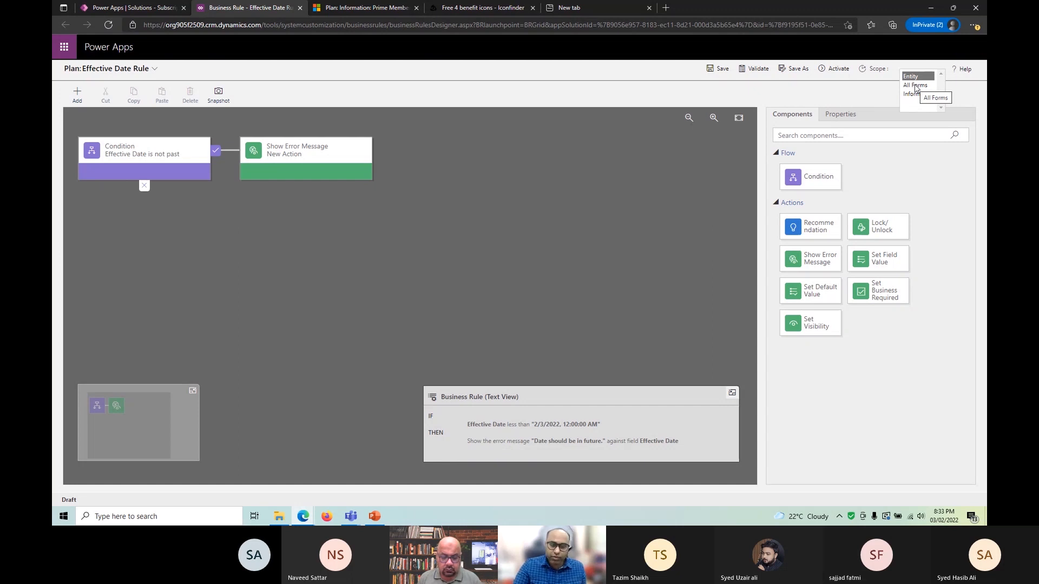
{"action": "left_click", "coordinate": [915, 87]}
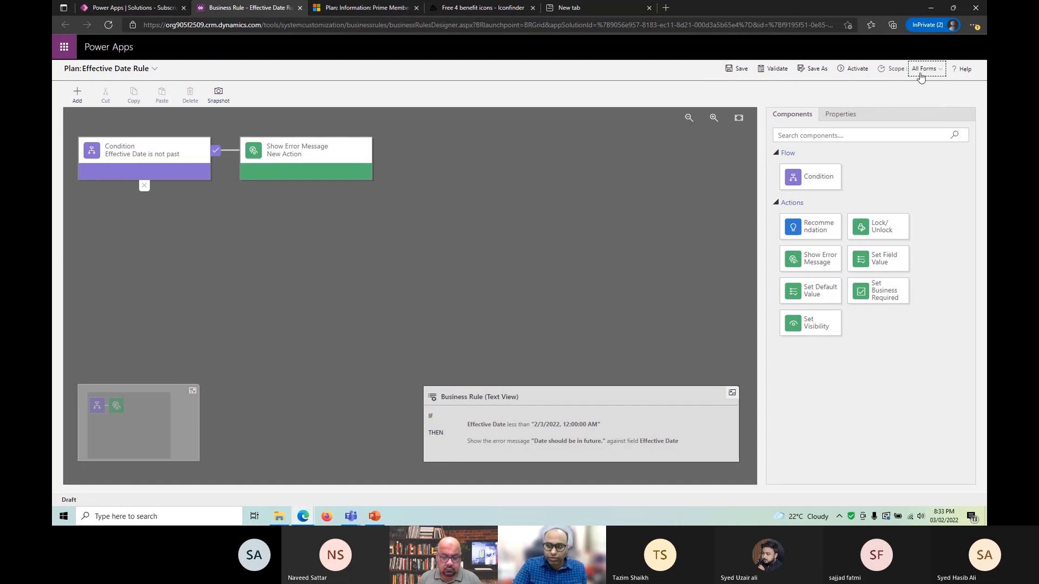
{"action": "left_click", "coordinate": [921, 76]}
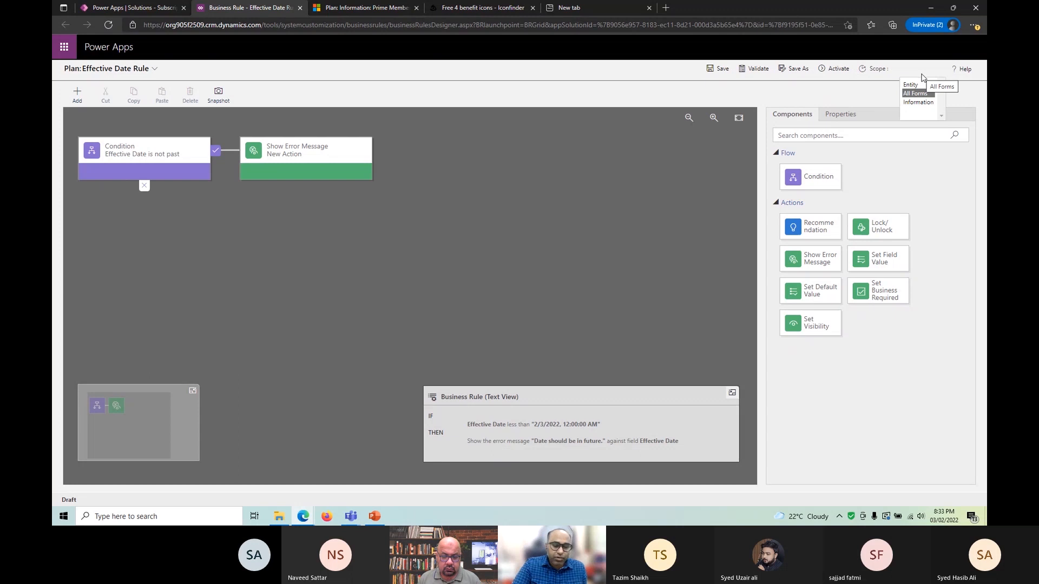
{"action": "left_click", "coordinate": [918, 102]}
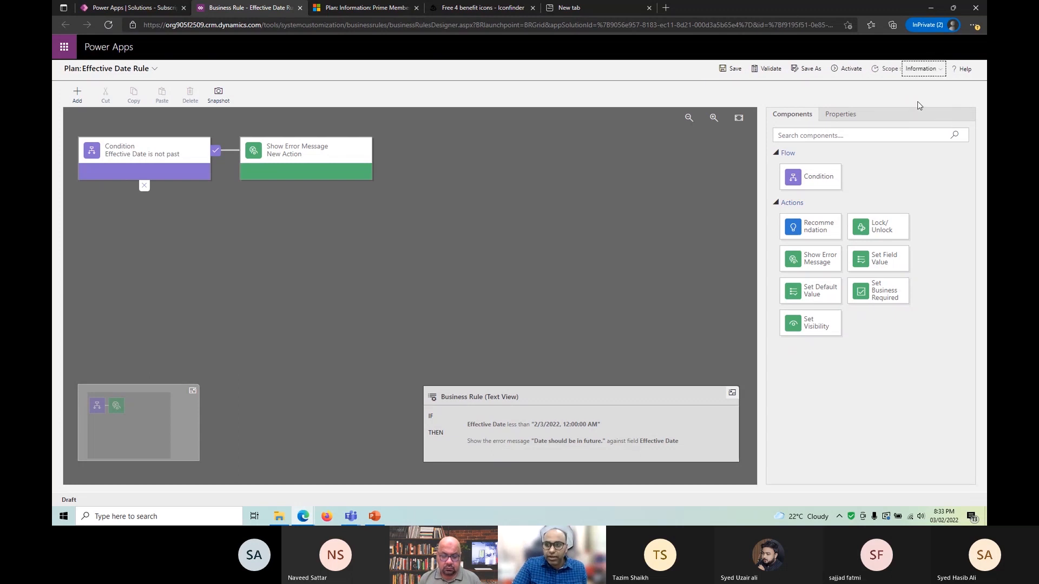
{"action": "left_click", "coordinate": [921, 71]}
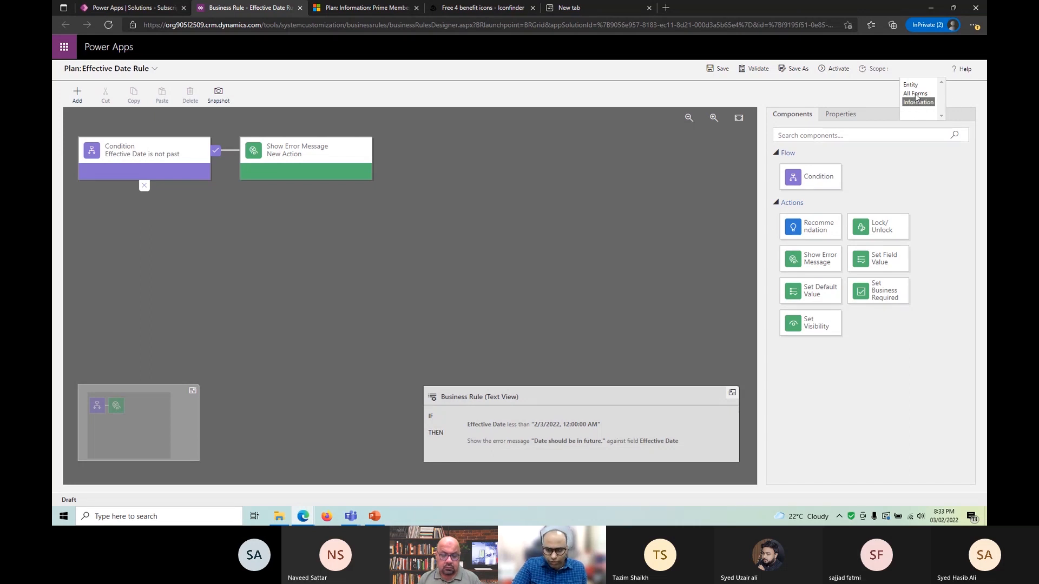
{"action": "left_click", "coordinate": [916, 94]}
Step: Save the Effective Date Rule and activate it
{"action": "left_click", "coordinate": [737, 75]}
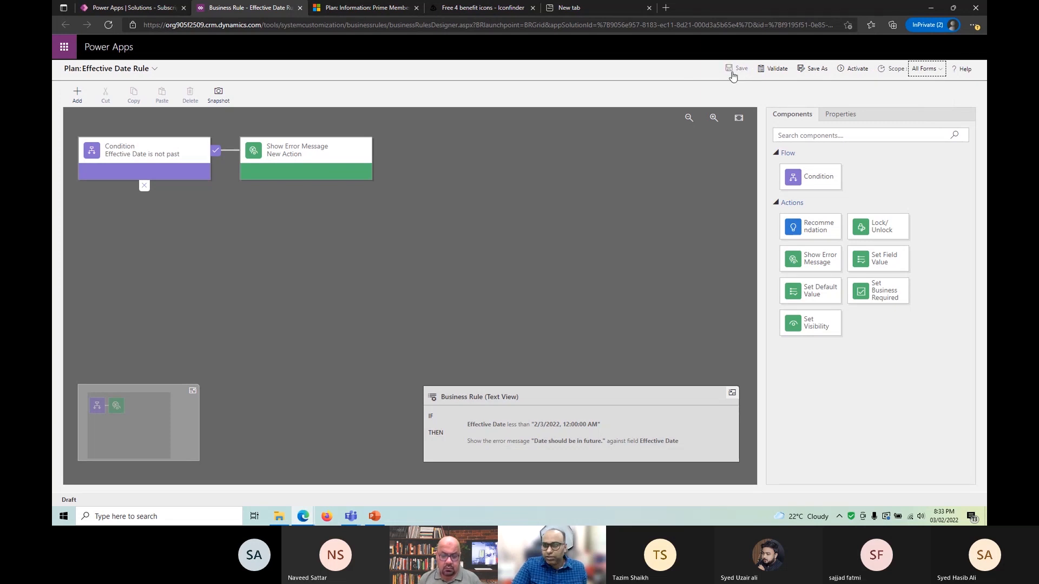
{"action": "left_click", "coordinate": [855, 70]}
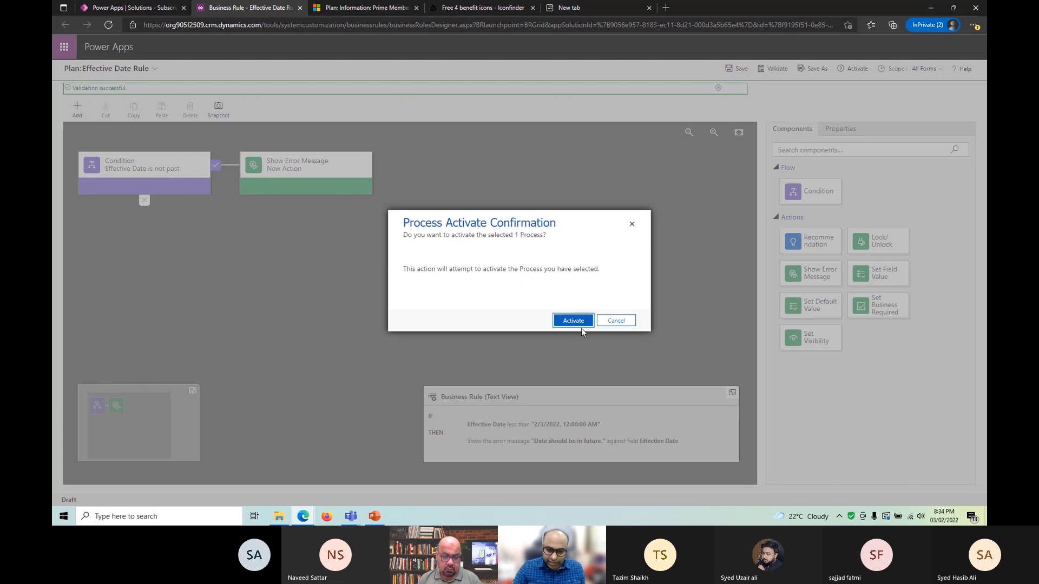
{"action": "left_click", "coordinate": [579, 323]}
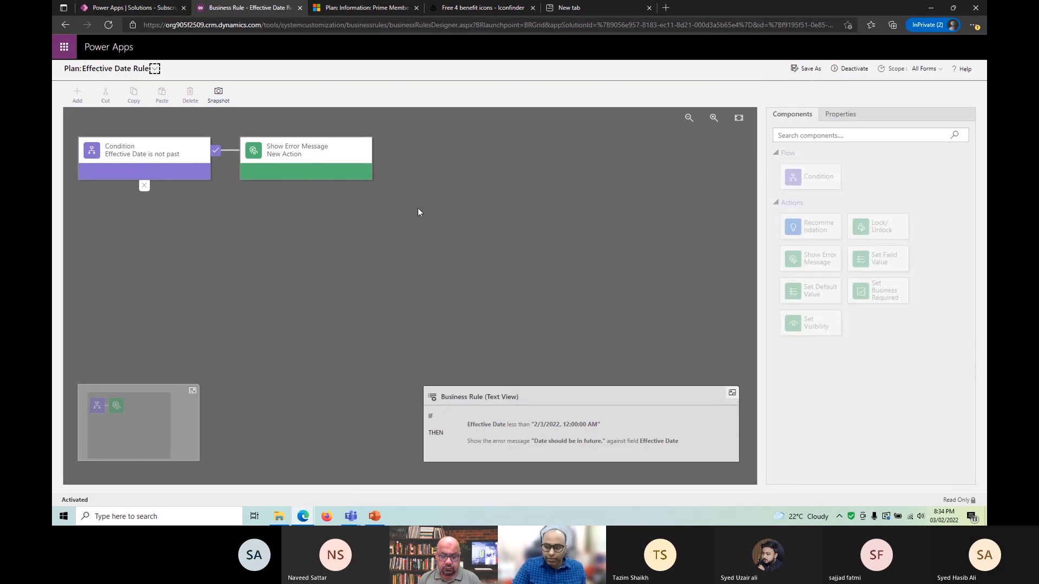
Step: Switch to the Prime Members plan record in Sales Hub and reload it to check the Effective Date for the rule's error
{"action": "left_click", "coordinate": [111, 11]}
{"action": "left_click", "coordinate": [232, 7]}
{"action": "left_click", "coordinate": [367, 7]}
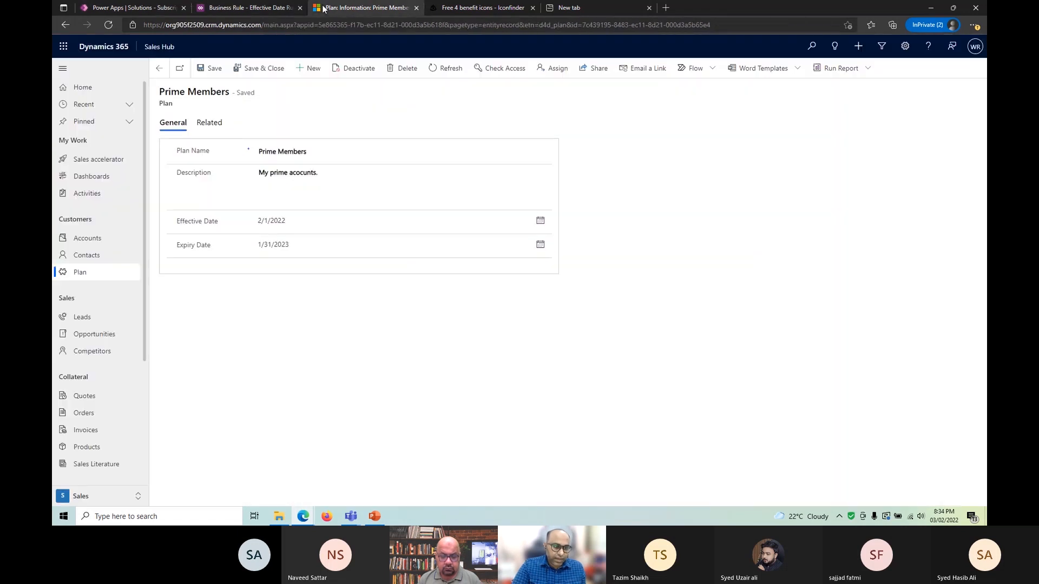
{"action": "left_click", "coordinate": [114, 25]}
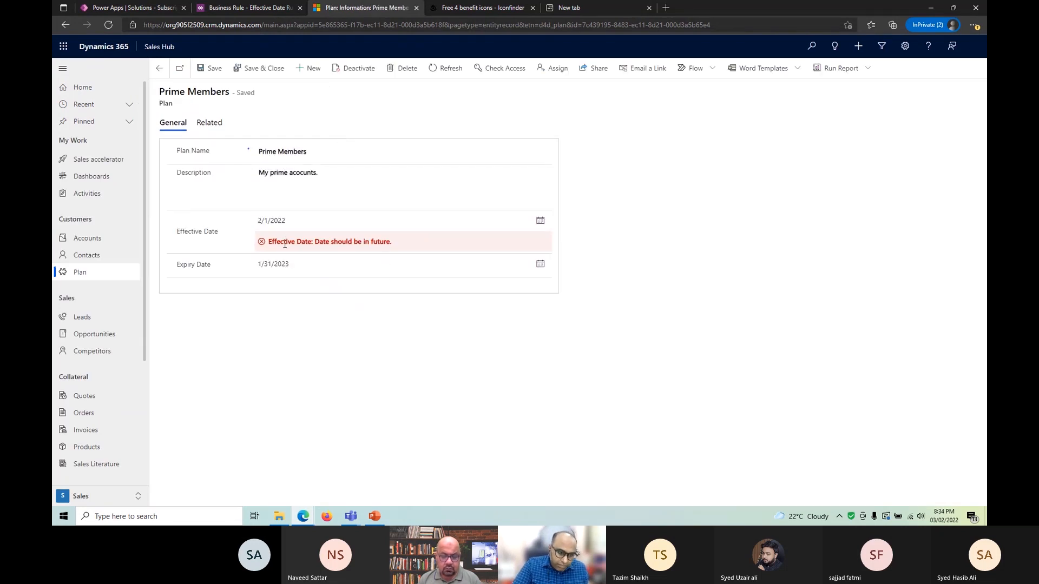
{"action": "left_click_drag", "start_coordinate": [280, 246], "coordinate": [454, 248]}
{"action": "left_click", "coordinate": [323, 236]}
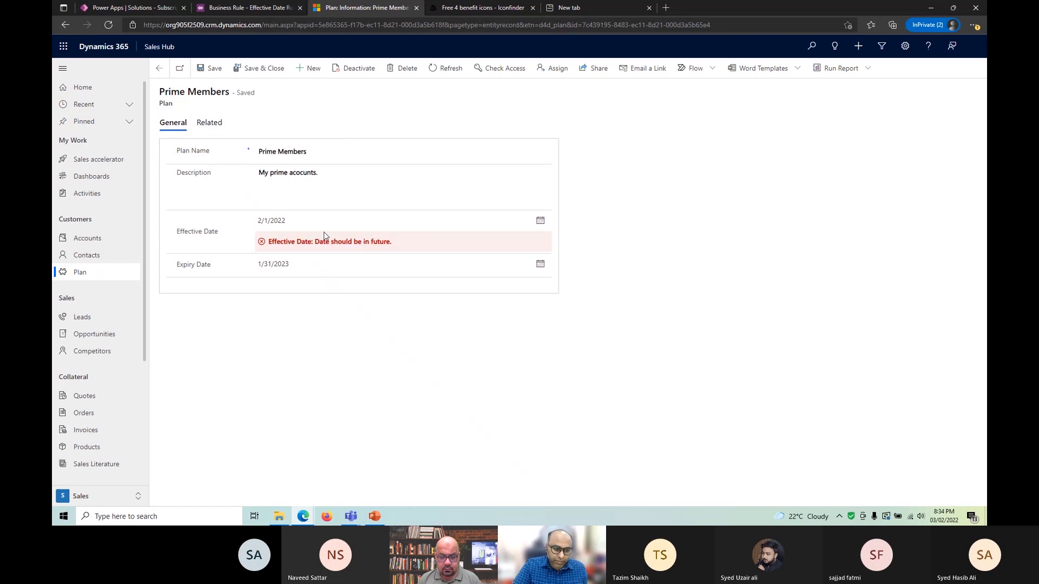
Step: Test the rule by changing the plan's Effective Date to 2/4/2022, 2/3/2022 and 1/30/2022 in turn
{"action": "left_click", "coordinate": [507, 218]}
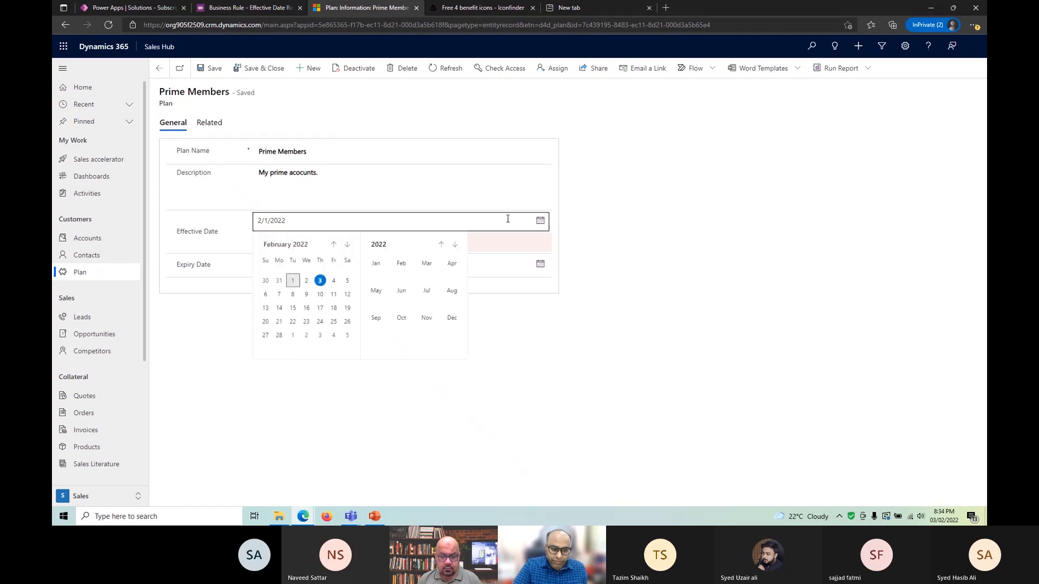
{"action": "left_click", "coordinate": [333, 281]}
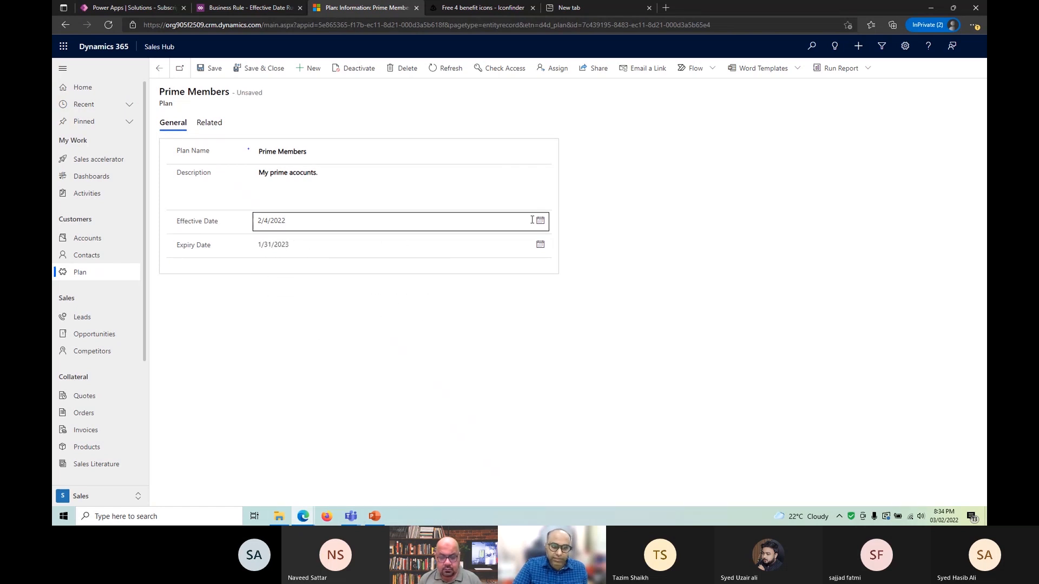
{"action": "left_click", "coordinate": [540, 221]}
{"action": "left_click", "coordinate": [319, 280]}
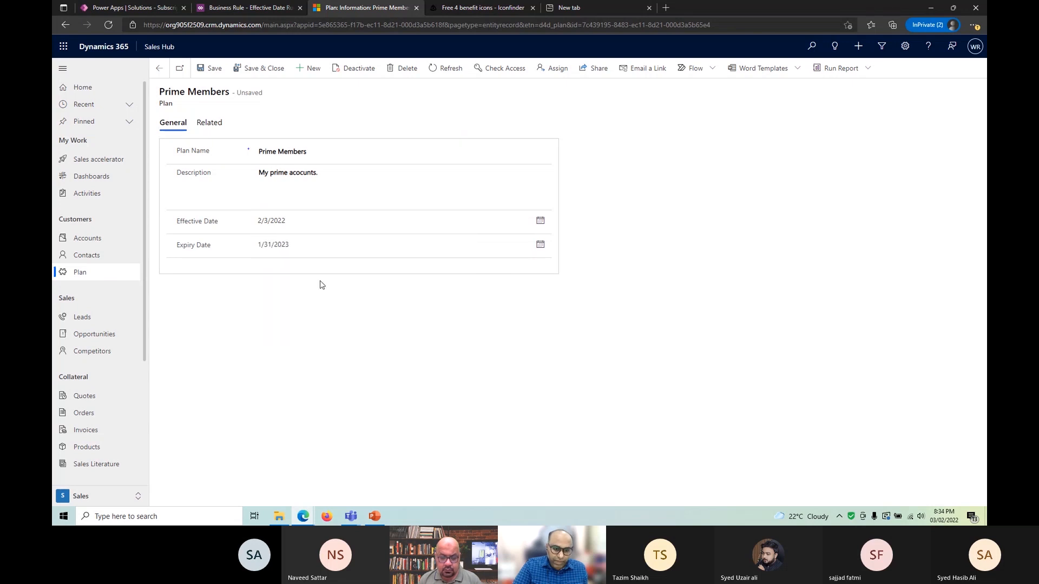
{"action": "left_click", "coordinate": [540, 220]}
{"action": "left_click", "coordinate": [265, 285]}
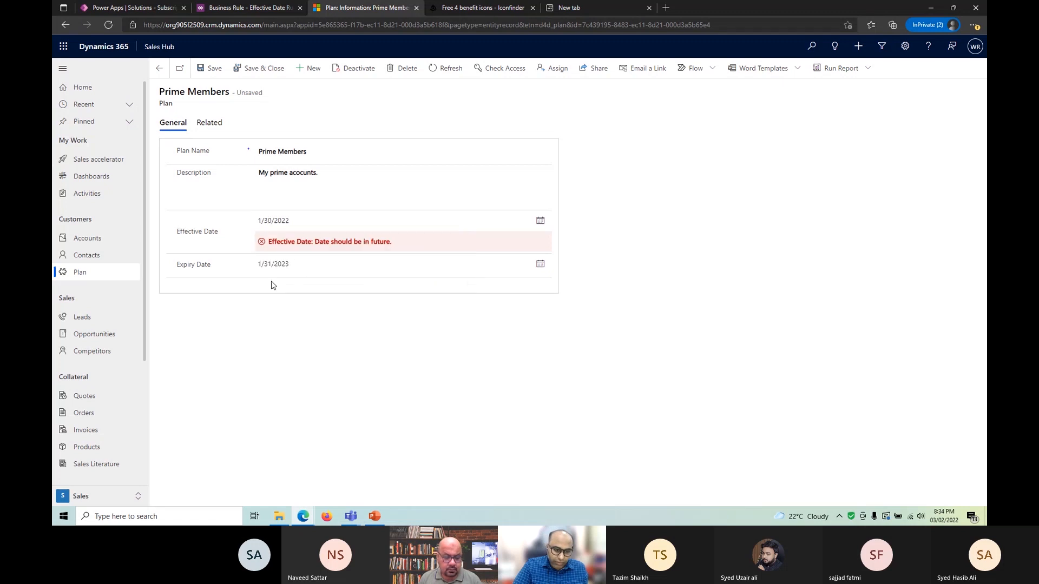
Step: Set the Prime Members plan's Effective Date to 11/18/2022
{"action": "left_click", "coordinate": [540, 220]}
{"action": "left_click", "coordinate": [333, 342]}
{"action": "left_click", "coordinate": [544, 225]}
{"action": "left_click", "coordinate": [427, 318]}
{"action": "left_click", "coordinate": [333, 315]}
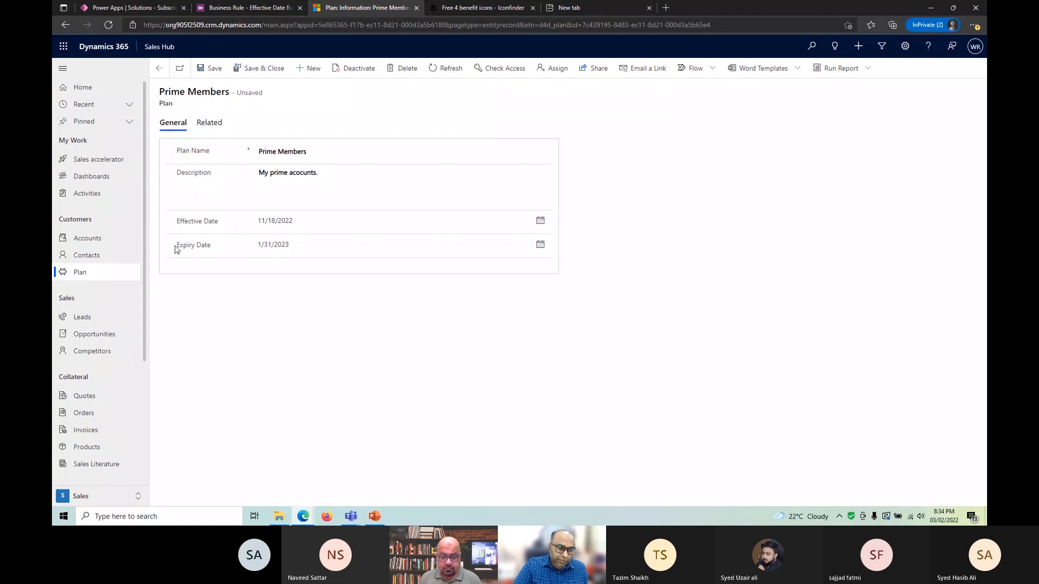
Step: Set the Prime Members plan's Expiry Date to 11/3/2020 and save the record
{"action": "left_click_drag", "start_coordinate": [175, 245], "coordinate": [211, 248]}
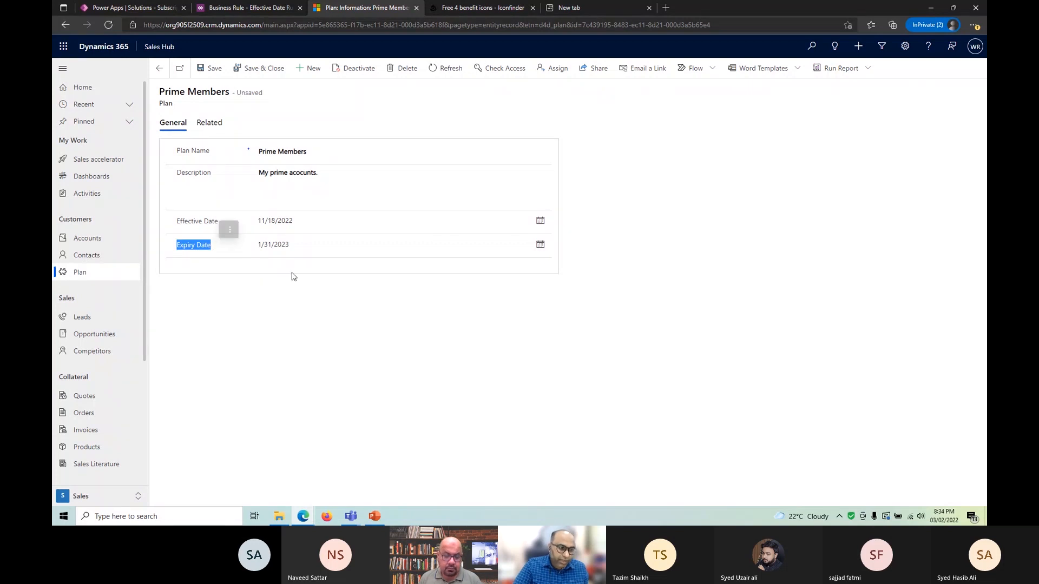
{"action": "left_click", "coordinate": [200, 223]}
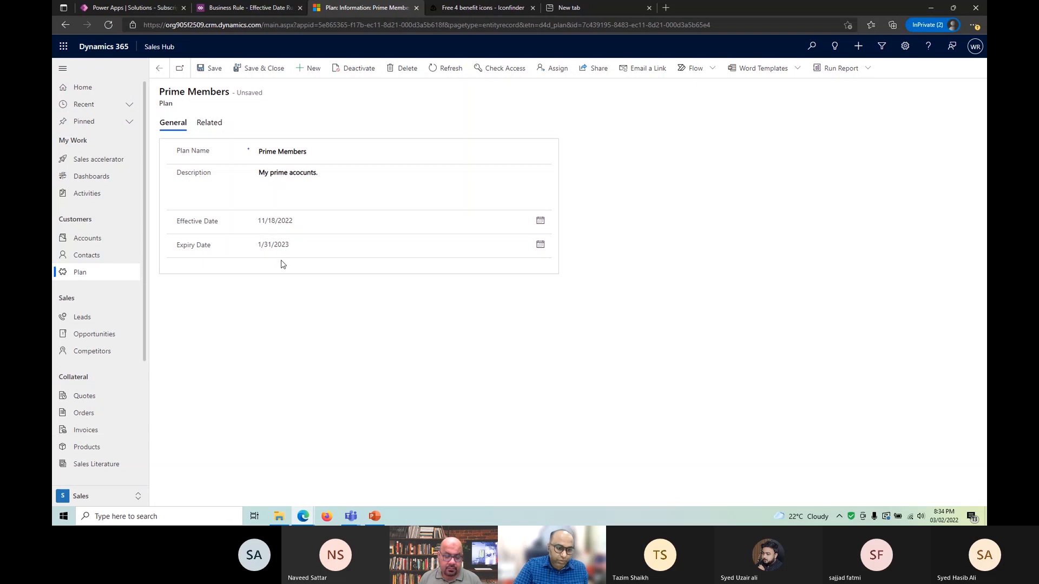
{"action": "left_click", "coordinate": [540, 244]}
{"action": "left_click", "coordinate": [333, 271]}
{"action": "left_click", "coordinate": [333, 270]}
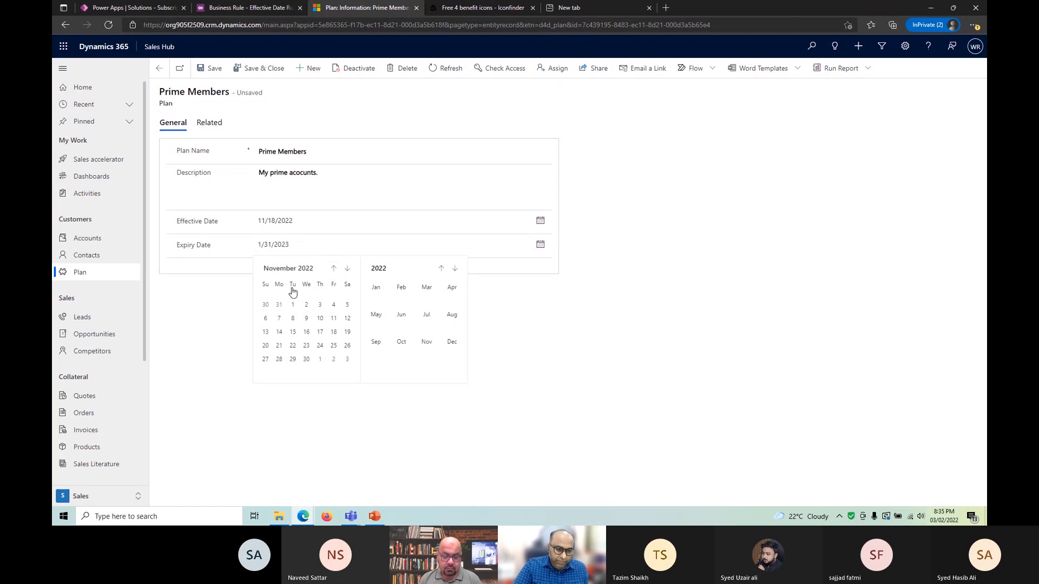
{"action": "left_click", "coordinate": [378, 268]}
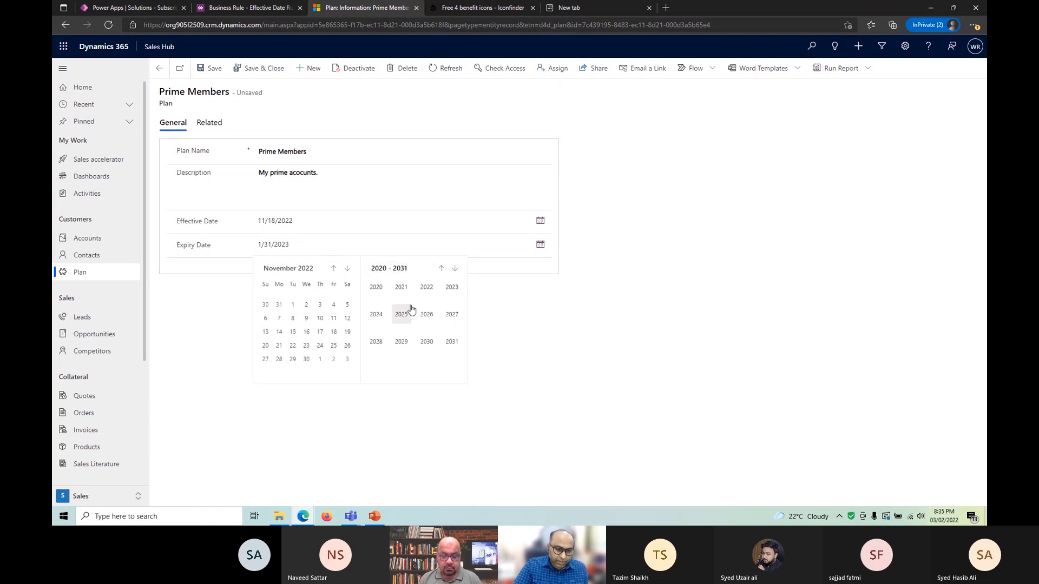
{"action": "left_click", "coordinate": [376, 287]}
{"action": "left_click", "coordinate": [293, 304]}
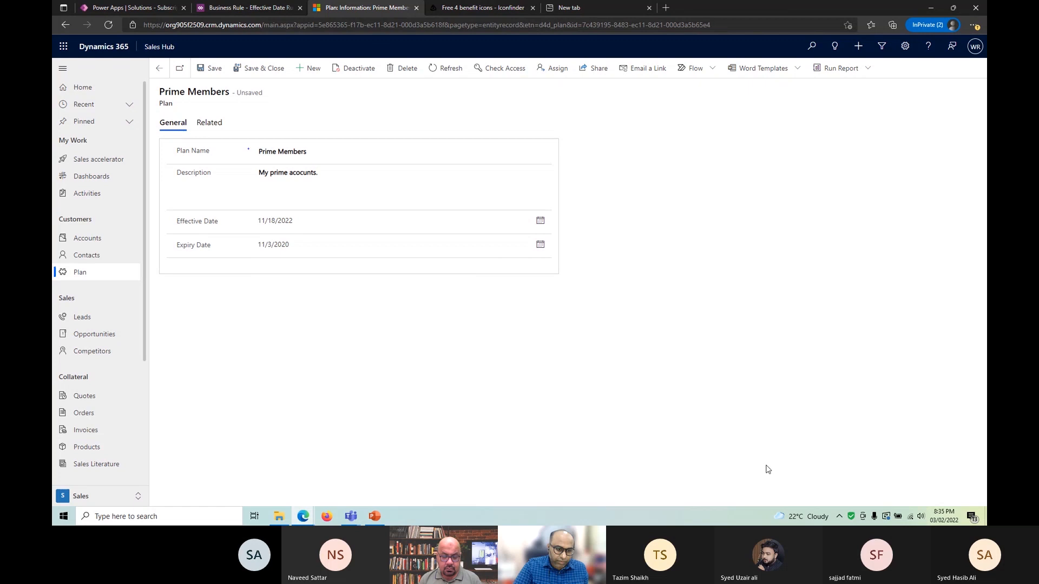
{"action": "left_click", "coordinate": [208, 68]}
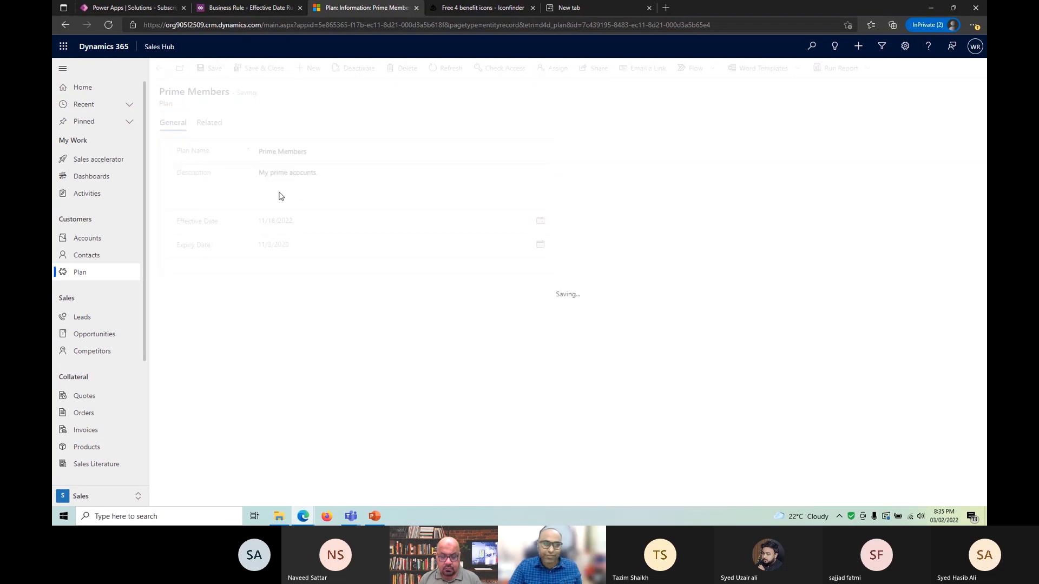
Step: Return to the Effective Date Rule designer, deactivate the business rule and close its designer
{"action": "left_click", "coordinate": [102, 8]}
{"action": "left_click", "coordinate": [246, 8]}
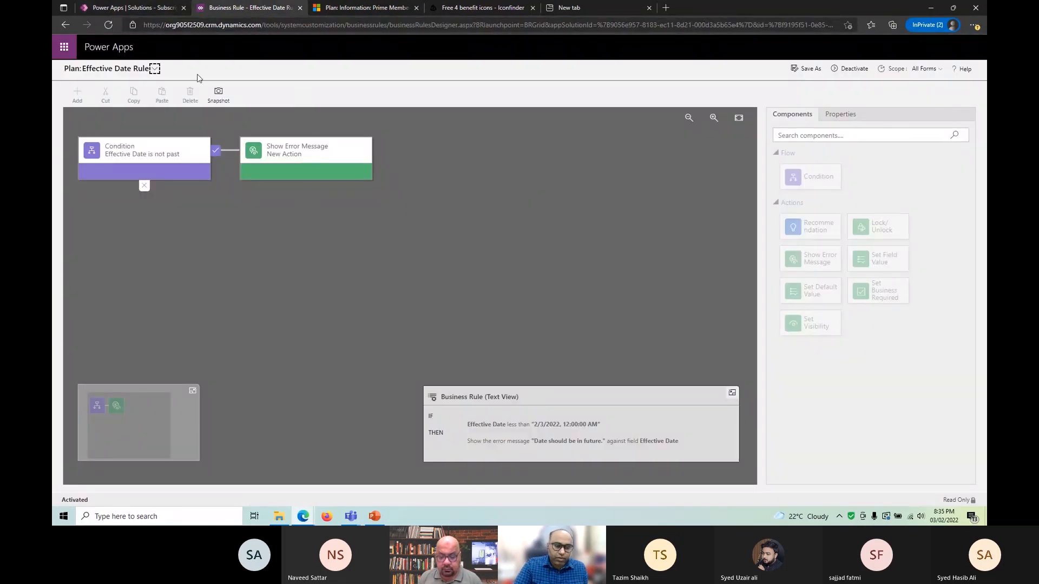
{"action": "left_click", "coordinate": [135, 150]}
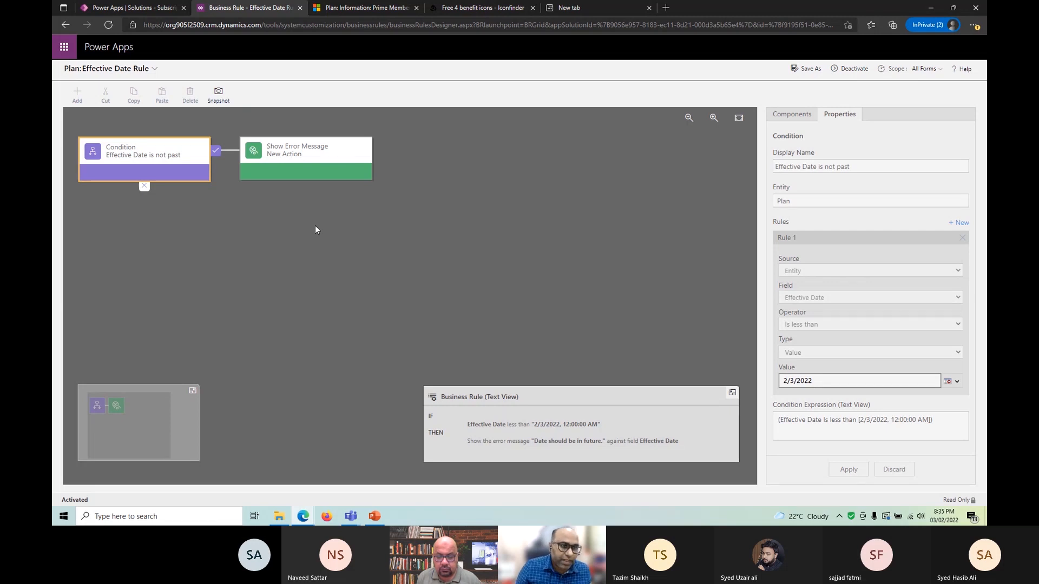
{"action": "left_click", "coordinate": [852, 68]}
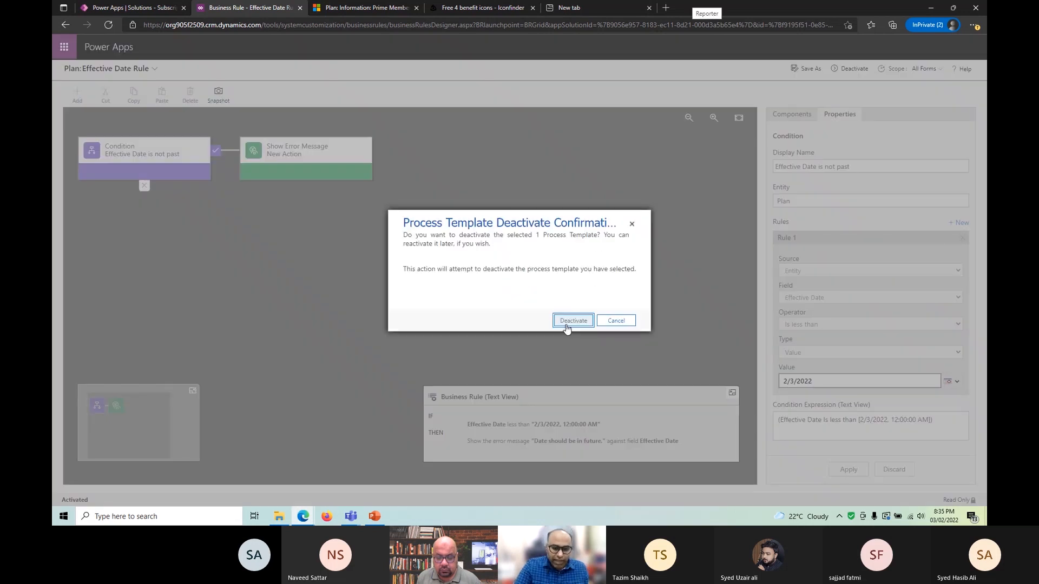
{"action": "left_click", "coordinate": [572, 321]}
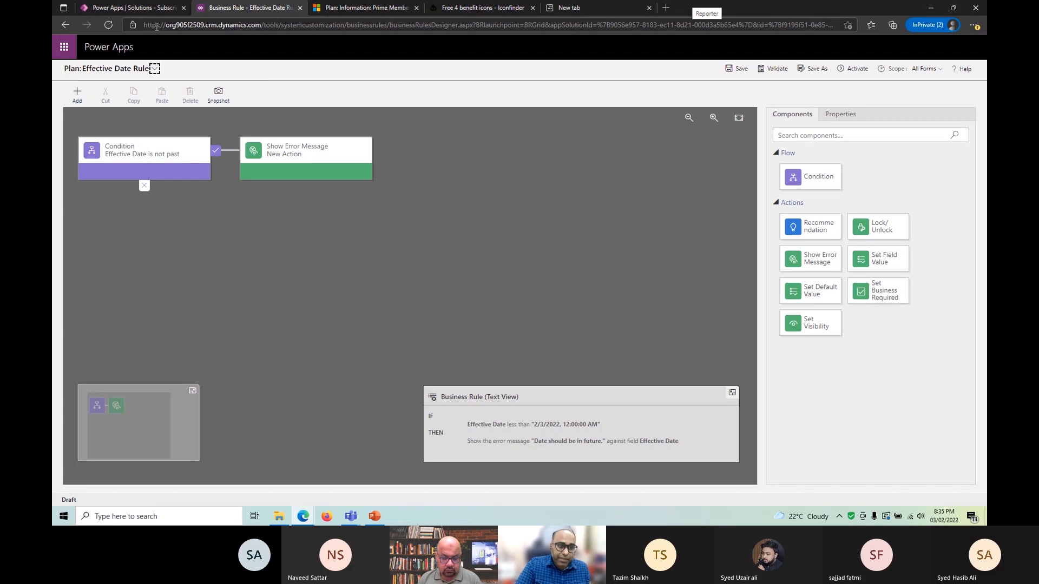
{"action": "left_click", "coordinate": [303, 8]}
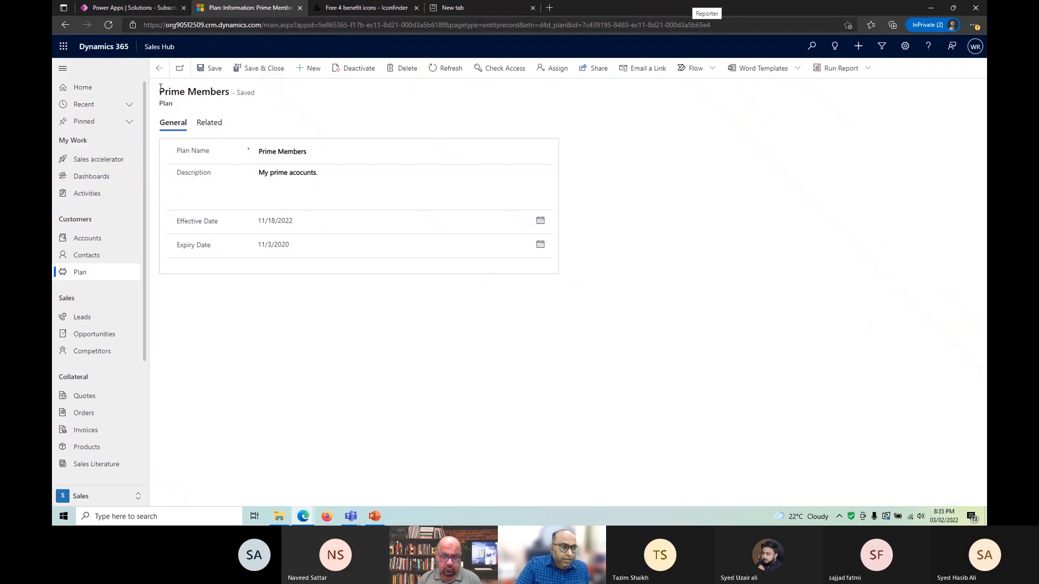
Step: Leave the Account asset selection and add a new business rule to the Subscription Module's Plan table
{"action": "left_click", "coordinate": [112, 7]}
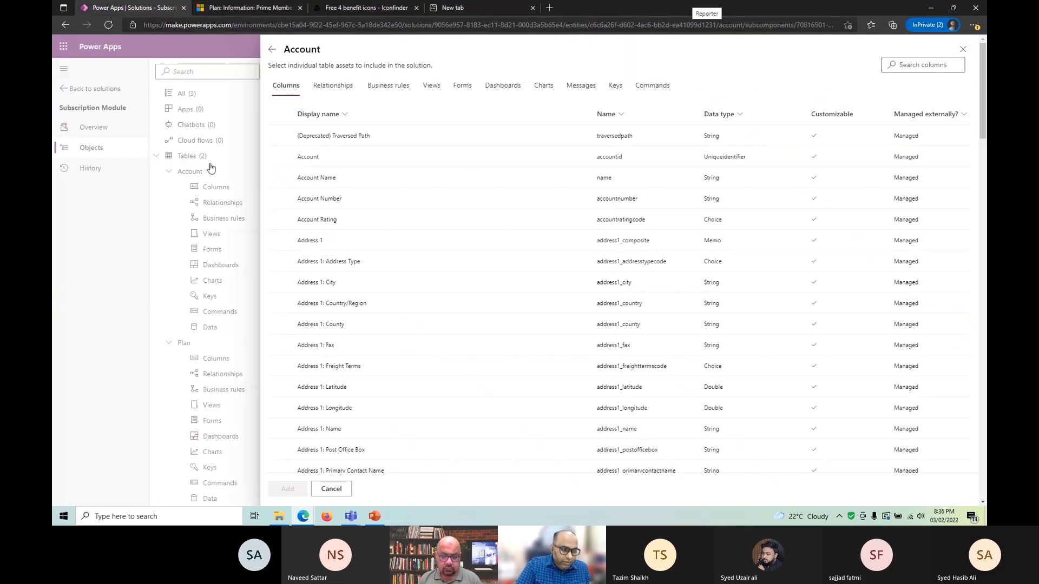
{"action": "left_click", "coordinate": [963, 50]}
{"action": "scroll", "coordinate": [222, 395], "scroll_direction": "down", "scroll_amount": 1}
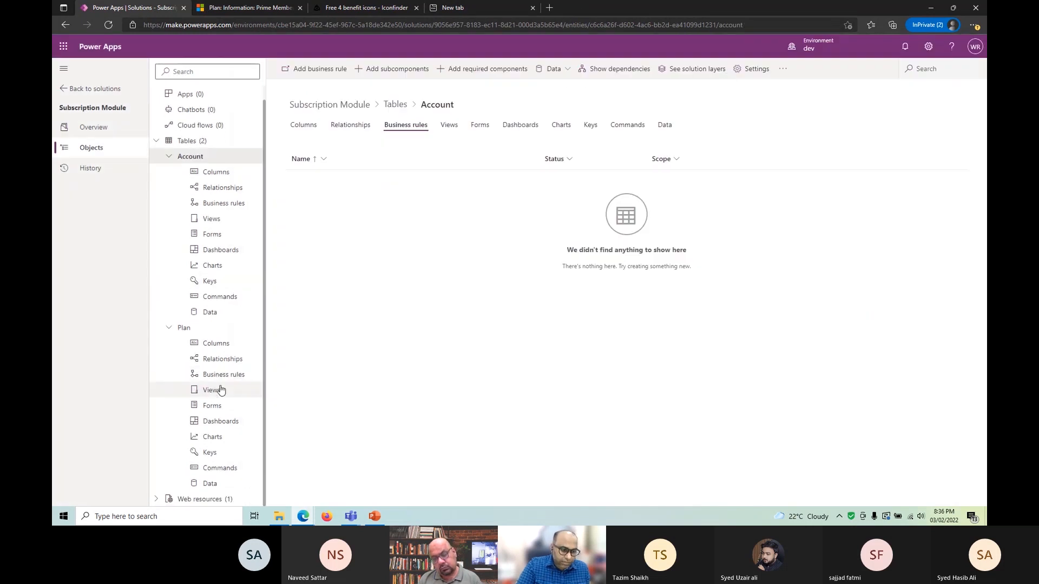
{"action": "left_click", "coordinate": [224, 374]}
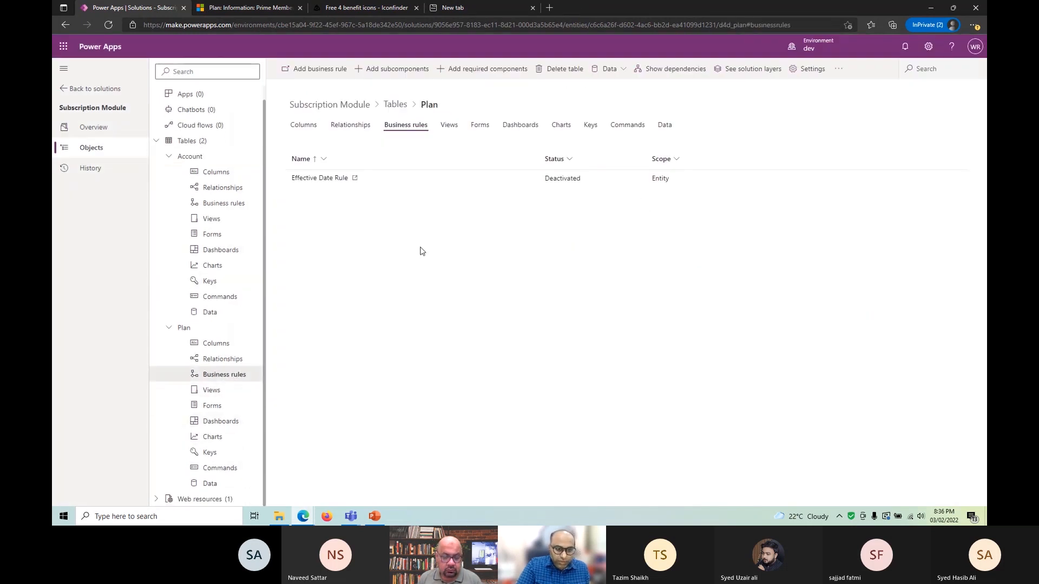
{"action": "left_click", "coordinate": [319, 69]}
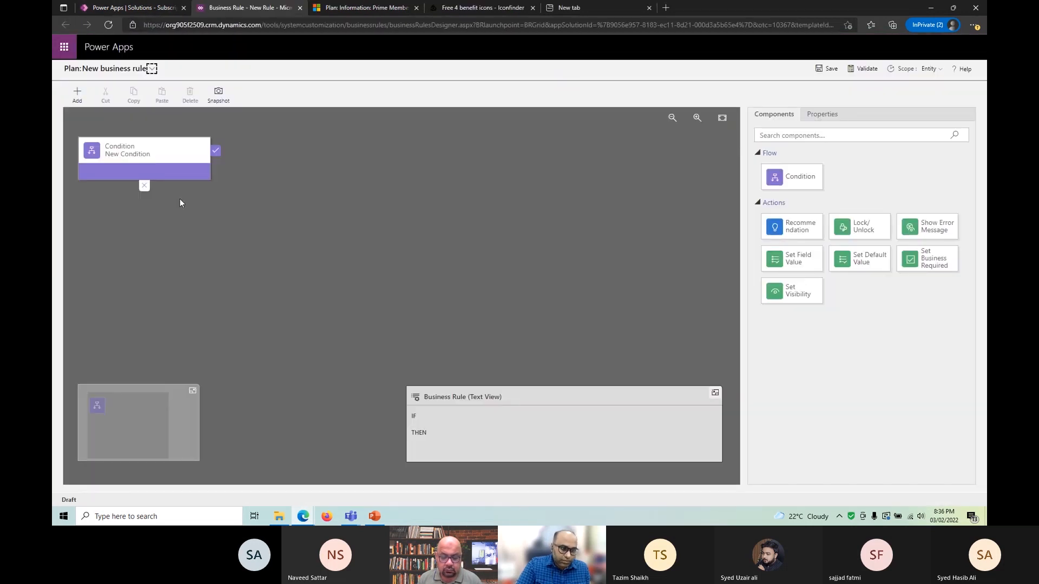
Step: Change the new rule's condition display name to "Expiry Date > Effective"
{"action": "left_click", "coordinate": [147, 169]}
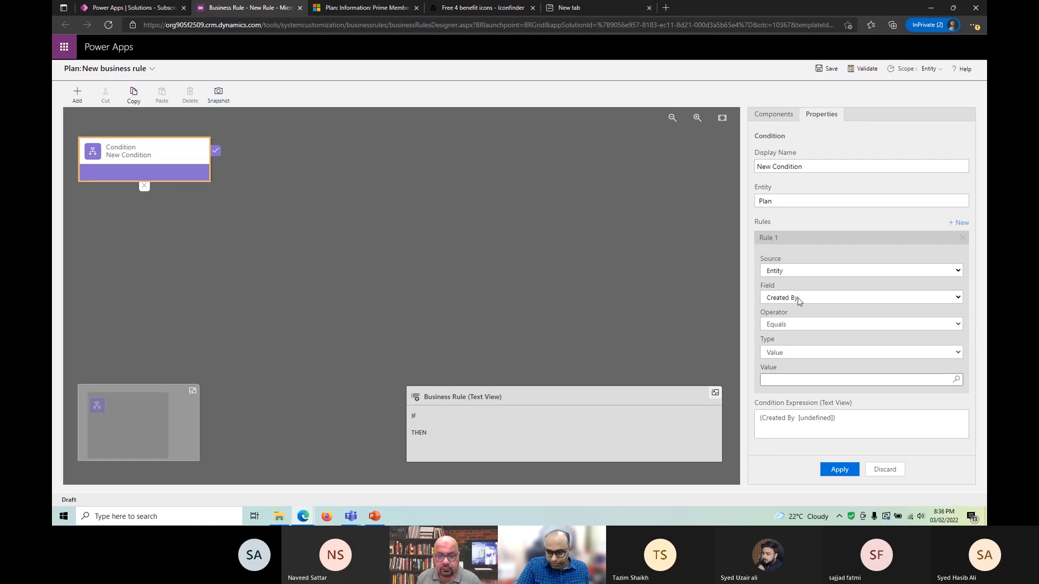
{"action": "left_click_drag", "start_coordinate": [818, 167], "coordinate": [716, 159]}
{"action": "type", "text": "Expiry Date > Effective"}
{"action": "left_click", "coordinate": [794, 166]}
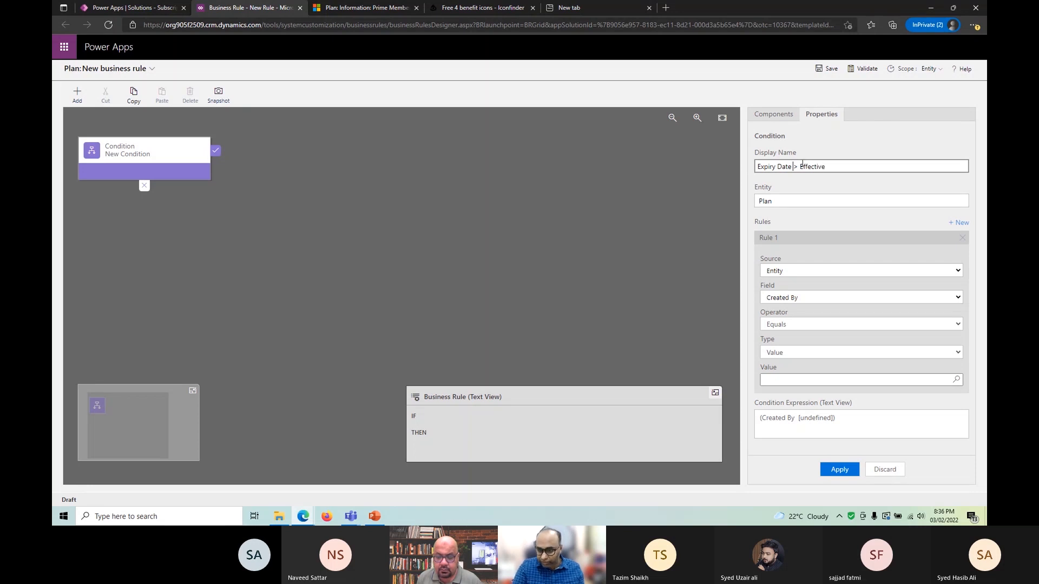
Step: Set Rule 1 to check whether the Expiry Date is less than another field's value
{"action": "left_click", "coordinate": [800, 276]}
{"action": "left_click", "coordinate": [798, 299]}
{"action": "left_click", "coordinate": [798, 299]}
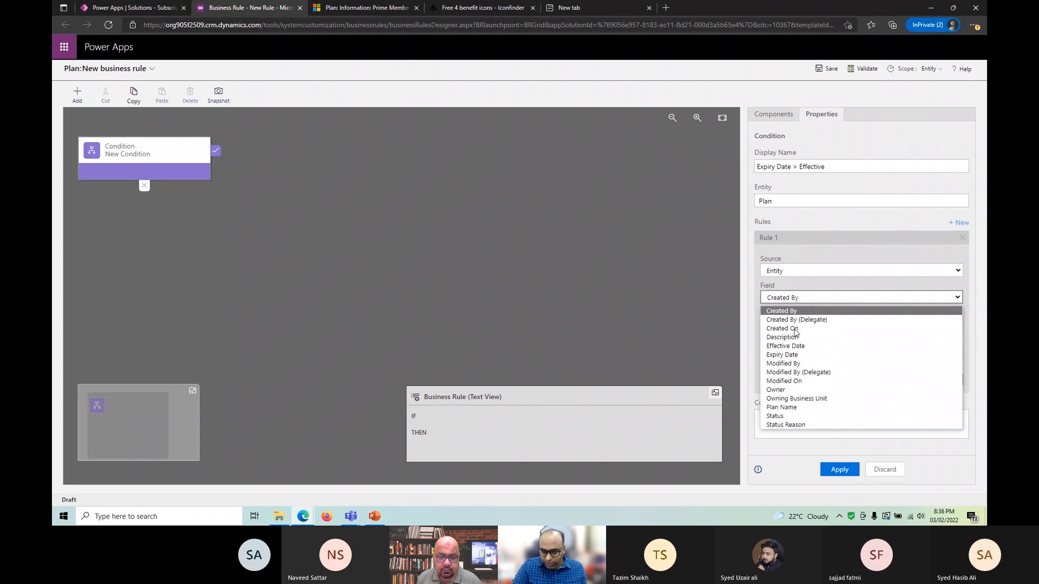
{"action": "left_click", "coordinate": [806, 354]}
{"action": "left_click", "coordinate": [790, 327]}
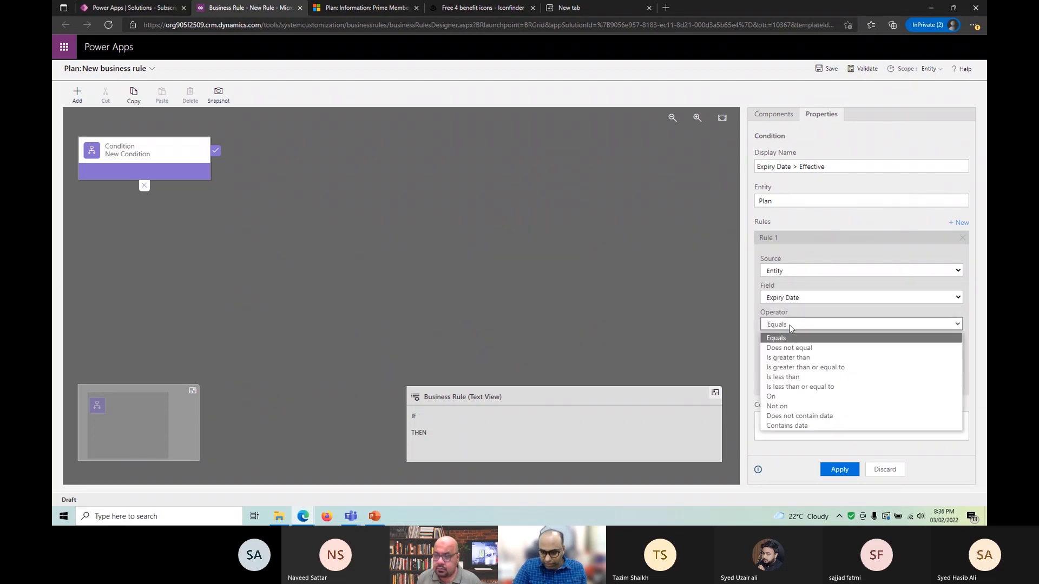
{"action": "left_click", "coordinate": [805, 379]}
{"action": "left_click", "coordinate": [791, 353]}
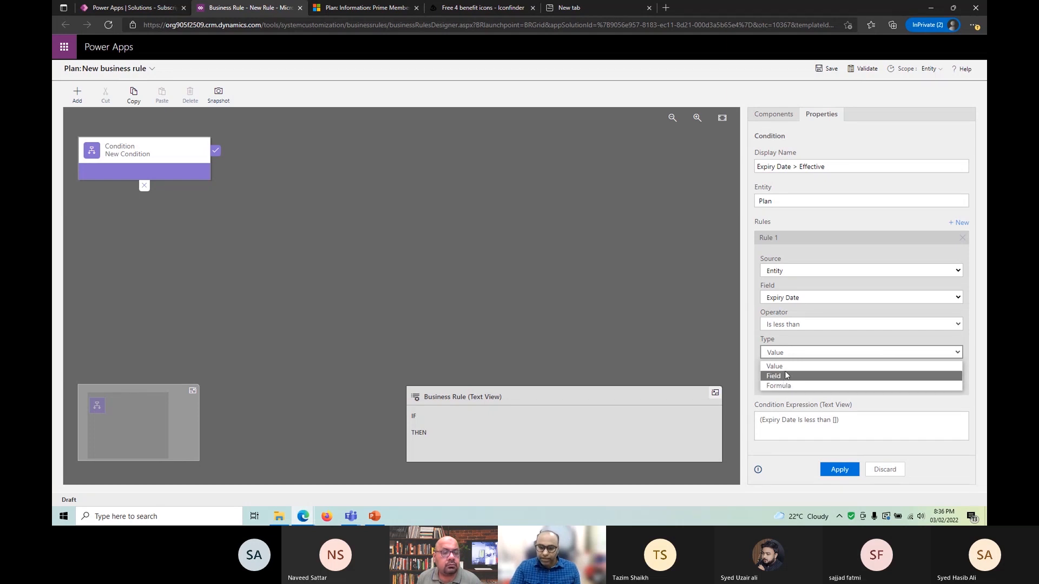
{"action": "left_click", "coordinate": [785, 377]}
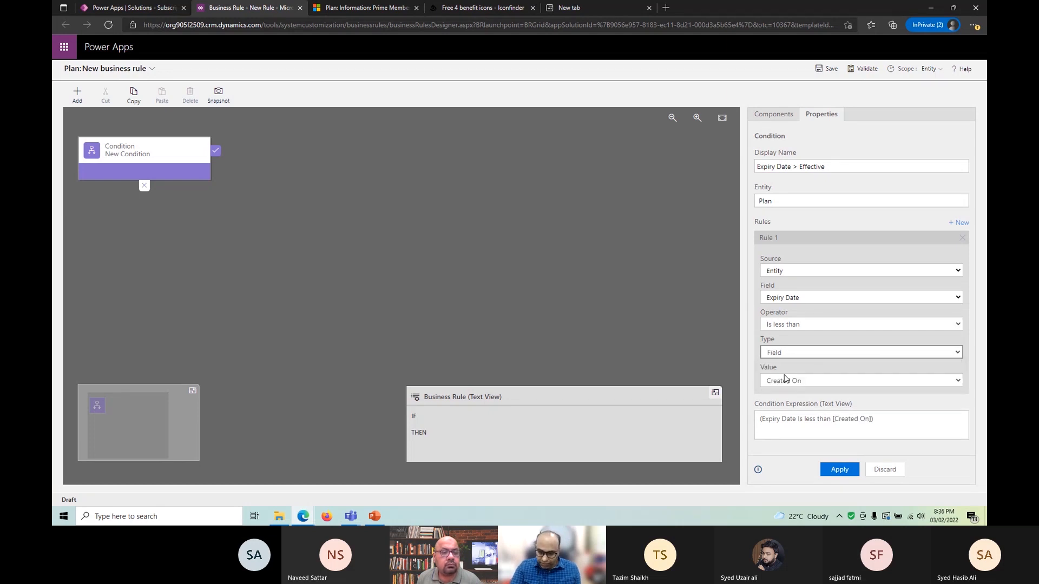
{"action": "left_click", "coordinate": [811, 381]}
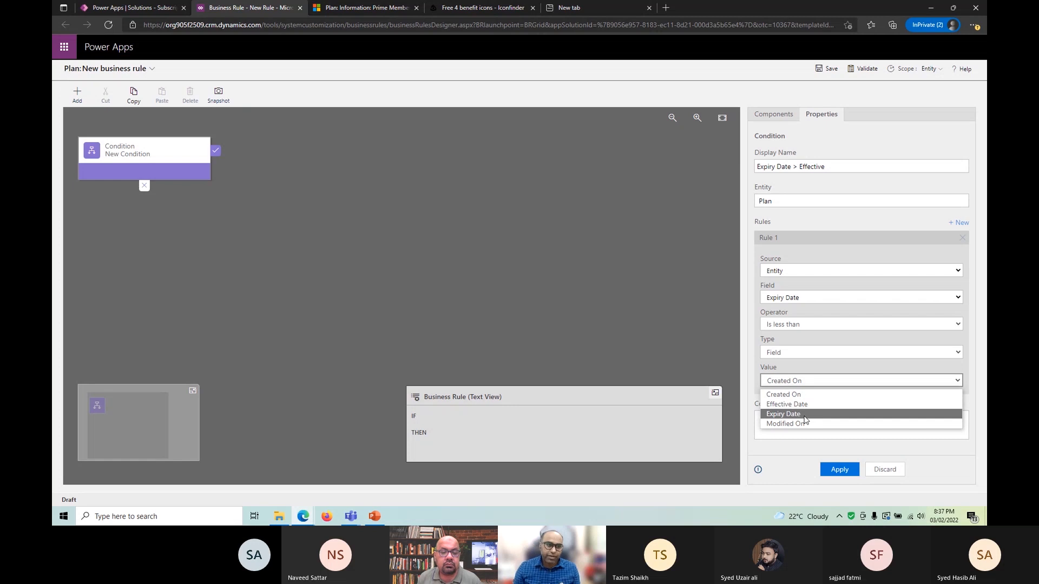
Step: Try comparing the Plan Name with another field to examine which fields are offered
{"action": "left_click", "coordinate": [810, 295]}
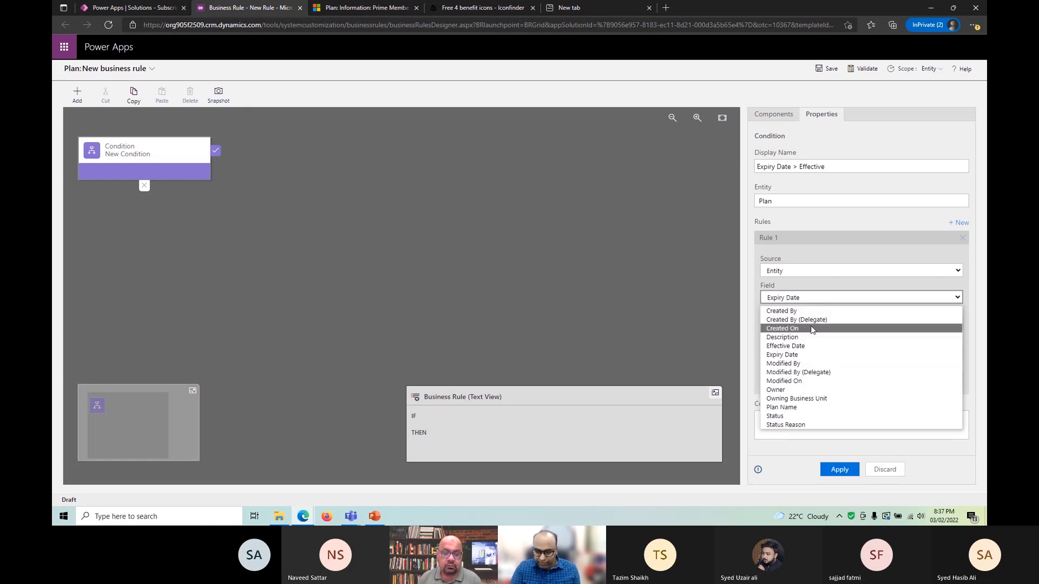
{"action": "left_click", "coordinate": [786, 407]}
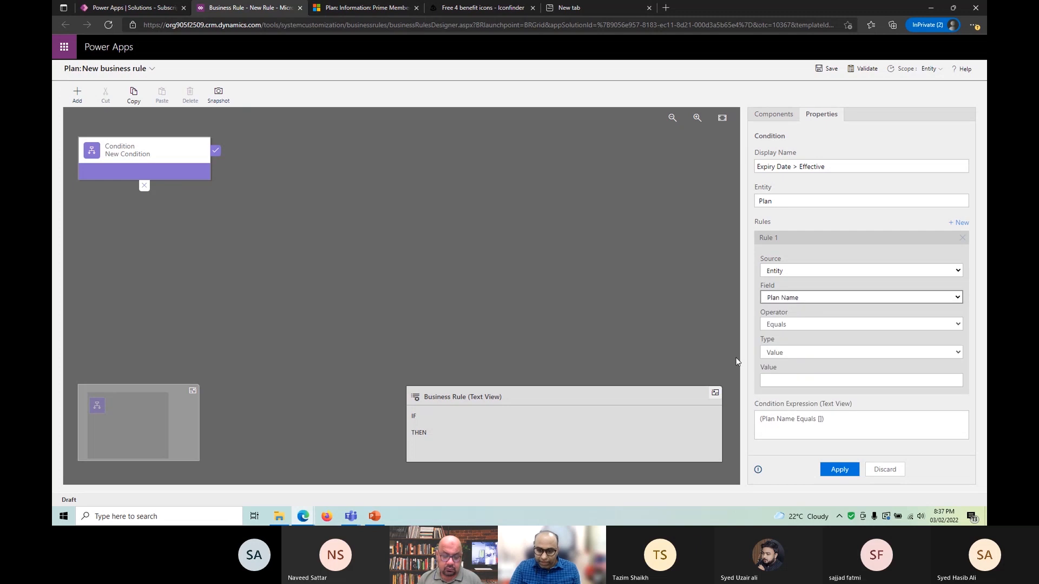
{"action": "left_click", "coordinate": [790, 359]}
{"action": "left_click", "coordinate": [781, 376]}
{"action": "left_click", "coordinate": [781, 379]}
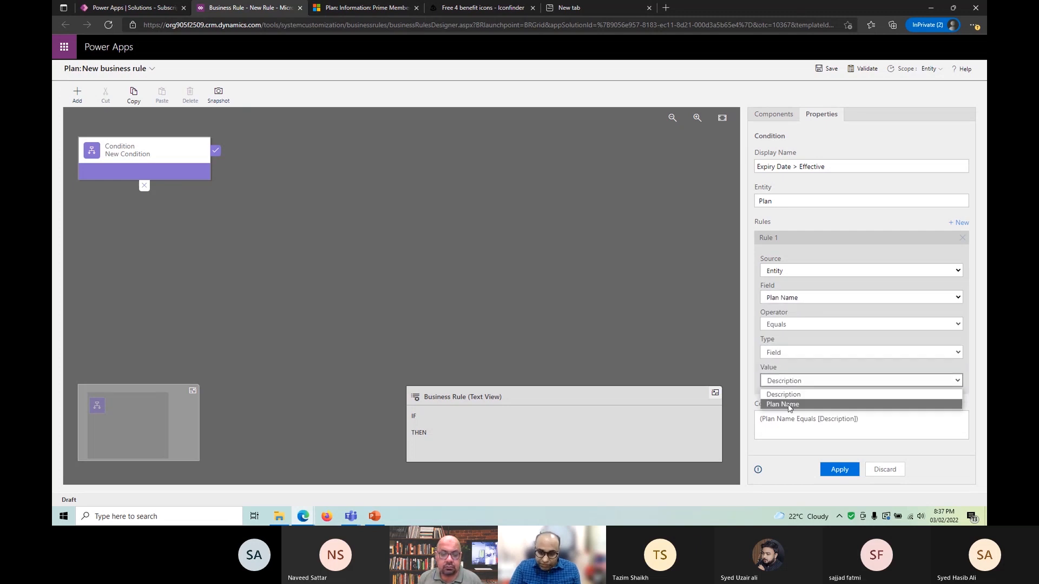
Step: Make Rule 1 test that the Expiry Date field is less than the Effective Date field, and apply the condition
{"action": "left_click", "coordinate": [806, 298]}
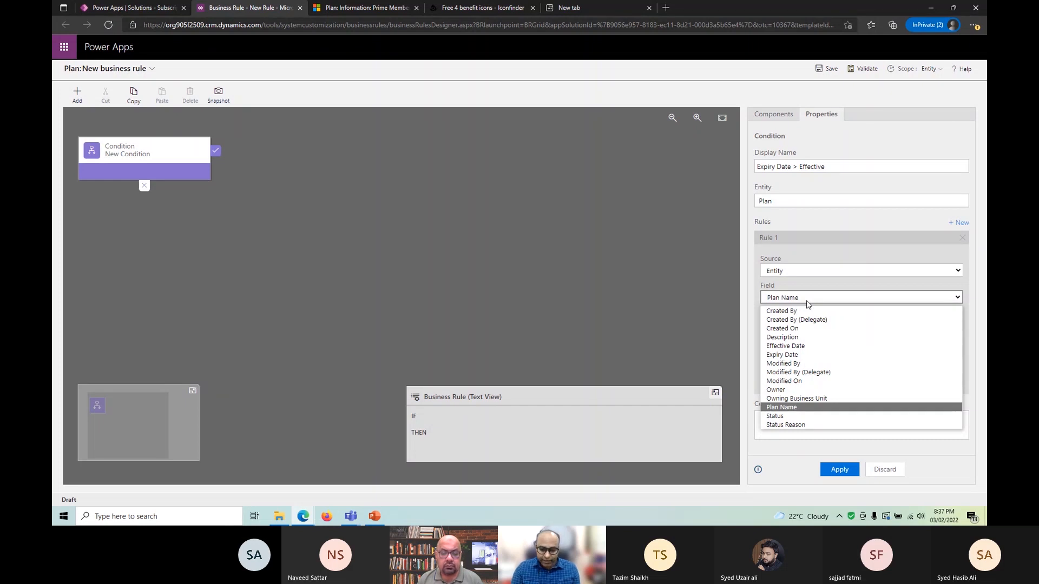
{"action": "left_click", "coordinate": [787, 297]}
{"action": "left_click", "coordinate": [787, 299]}
{"action": "left_click", "coordinate": [806, 355]}
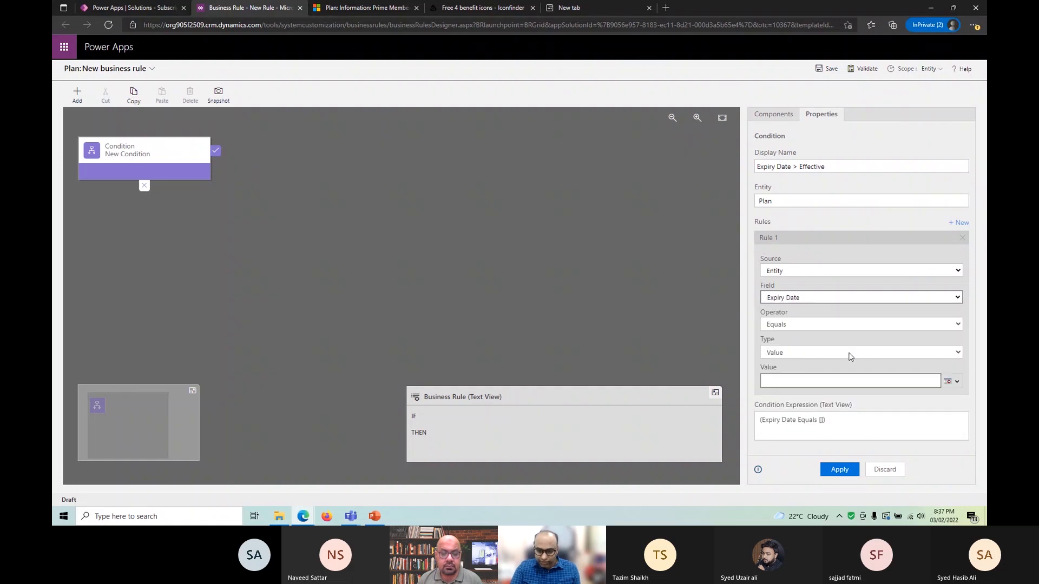
{"action": "left_click", "coordinate": [799, 324]}
{"action": "left_click", "coordinate": [799, 378]}
{"action": "left_click", "coordinate": [797, 353]}
{"action": "left_click", "coordinate": [796, 376]}
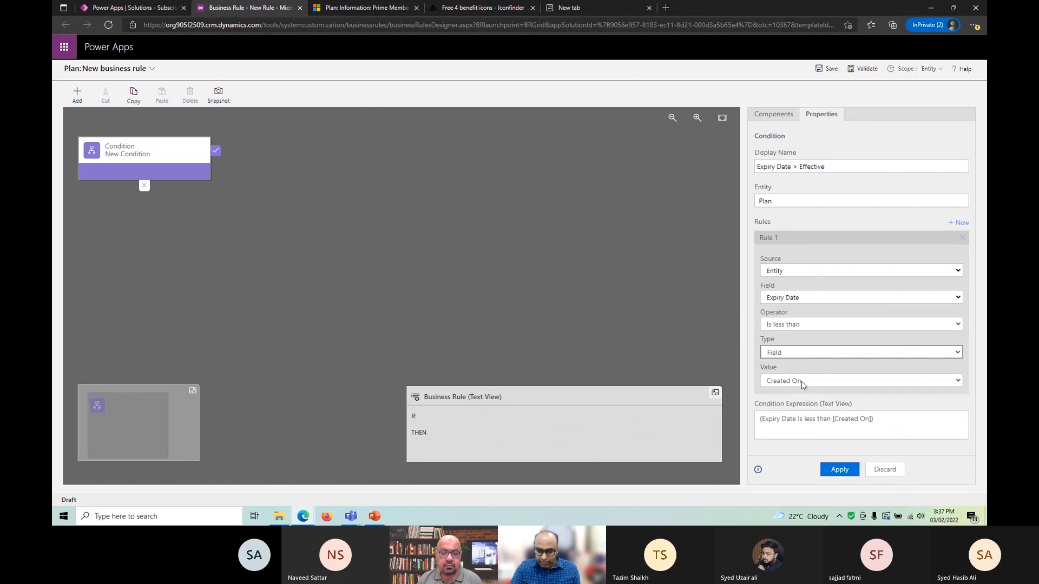
{"action": "left_click", "coordinate": [797, 382]}
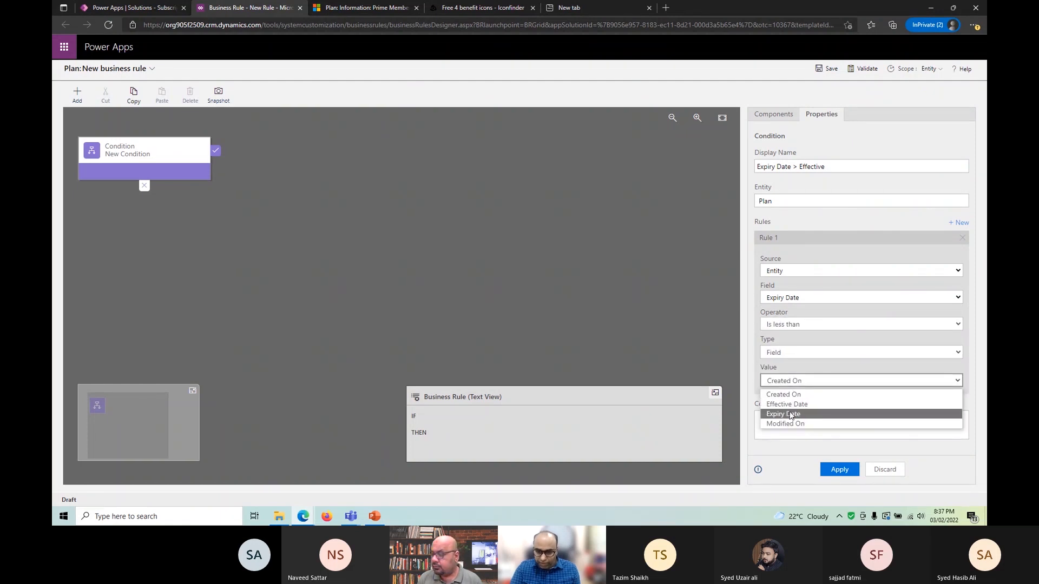
{"action": "left_click", "coordinate": [795, 405]}
{"action": "left_click", "coordinate": [839, 469]}
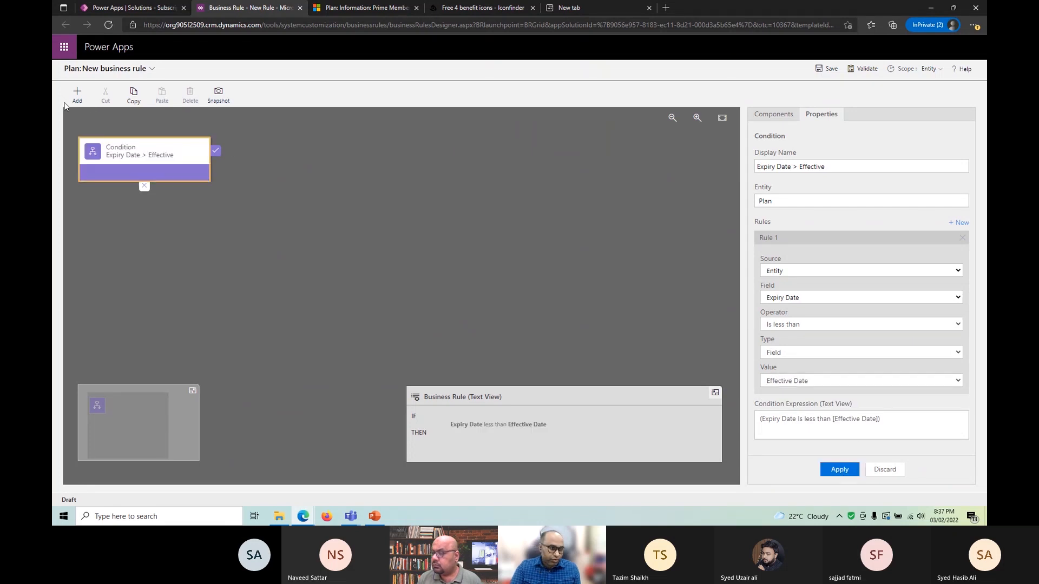
Step: Add a Show Error Message action to the condition's true branch
{"action": "left_click", "coordinate": [77, 95]}
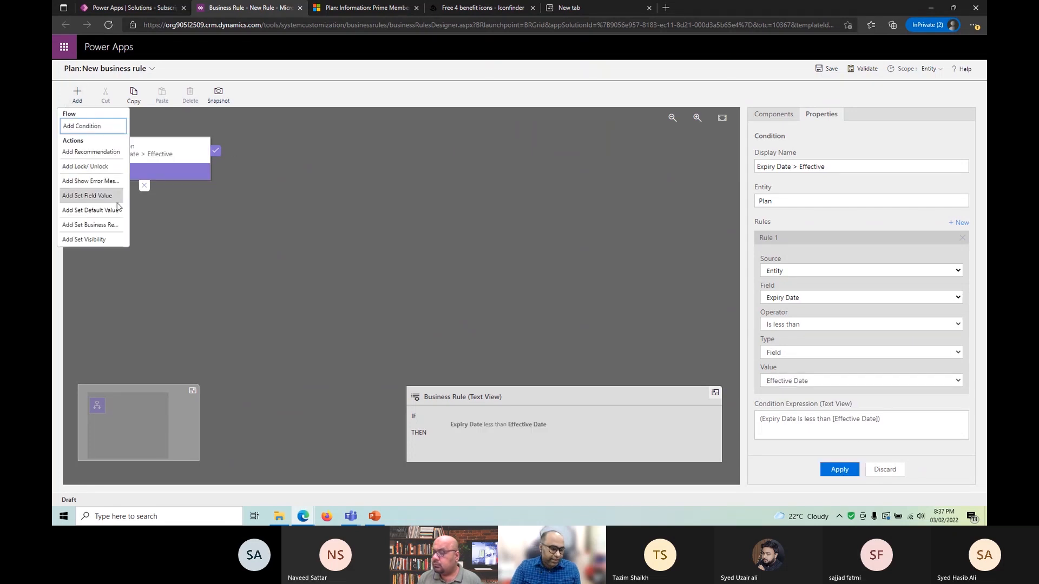
{"action": "left_click", "coordinate": [99, 181]}
{"action": "left_click", "coordinate": [81, 102]}
{"action": "left_click", "coordinate": [81, 102]}
{"action": "left_click", "coordinate": [230, 158]}
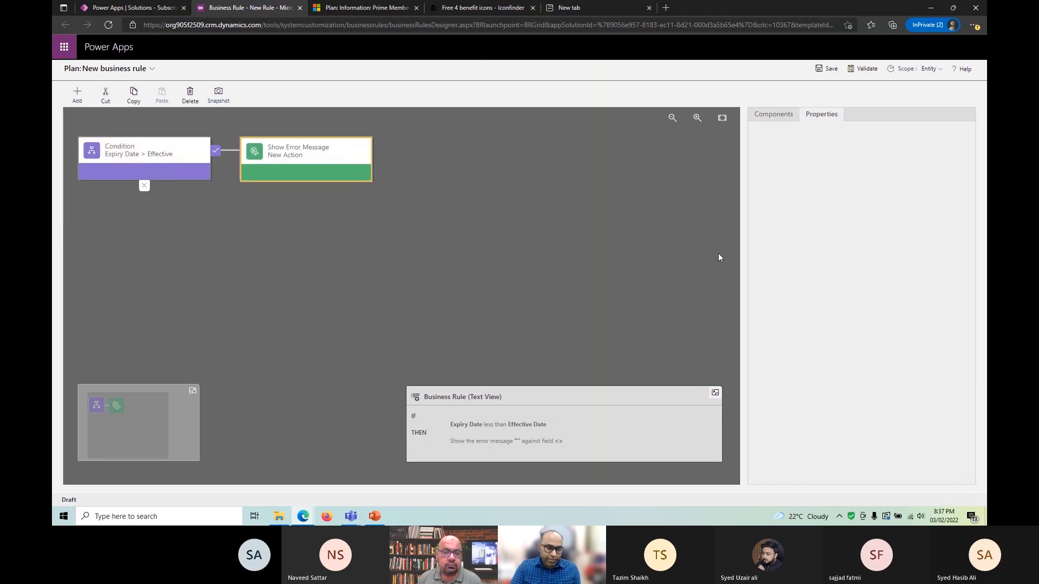
Step: Name the error action "Show Error" and set its field to Expiry Date
{"action": "triple_click", "coordinate": [828, 165]}
{"action": "type", "text": "Shoe"}
{"action": "type", "text": " Error"}
{"action": "left_click", "coordinate": [789, 248]}
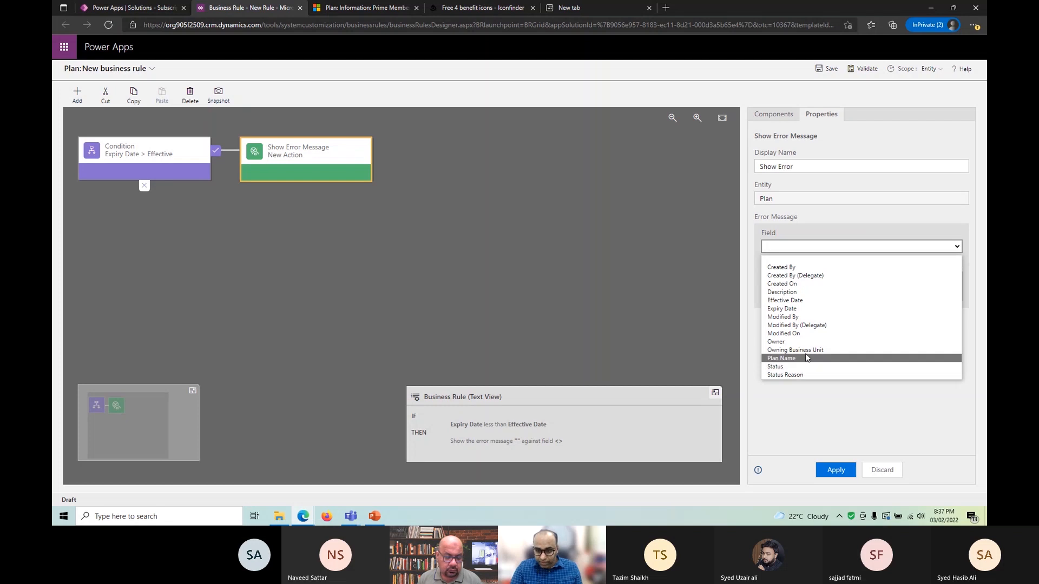
{"action": "left_click", "coordinate": [790, 308]}
Step: Set the action's error message to "Expiry Date must be greater than Effective Date." and apply it
{"action": "left_click", "coordinate": [795, 285]}
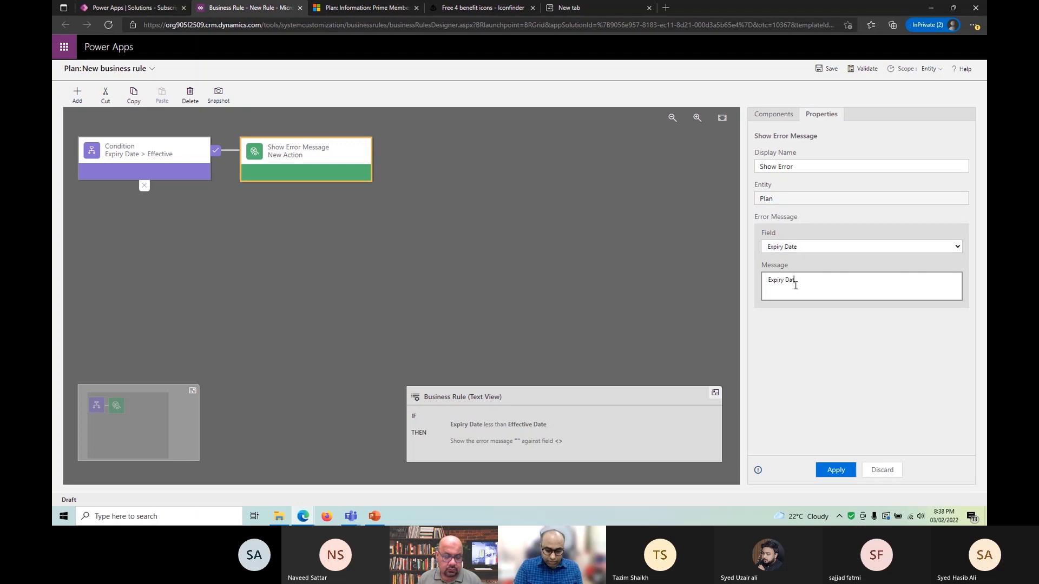
{"action": "type", "text": "Expiry Date must be e"}
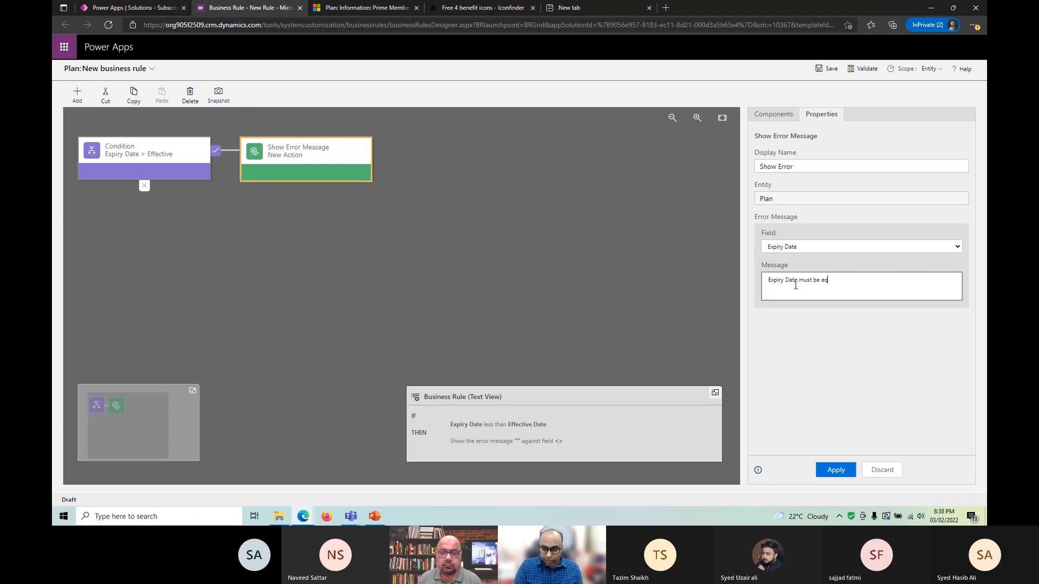
{"action": "key", "text": "BackSpace"}
{"action": "type", "text": "greater than"}
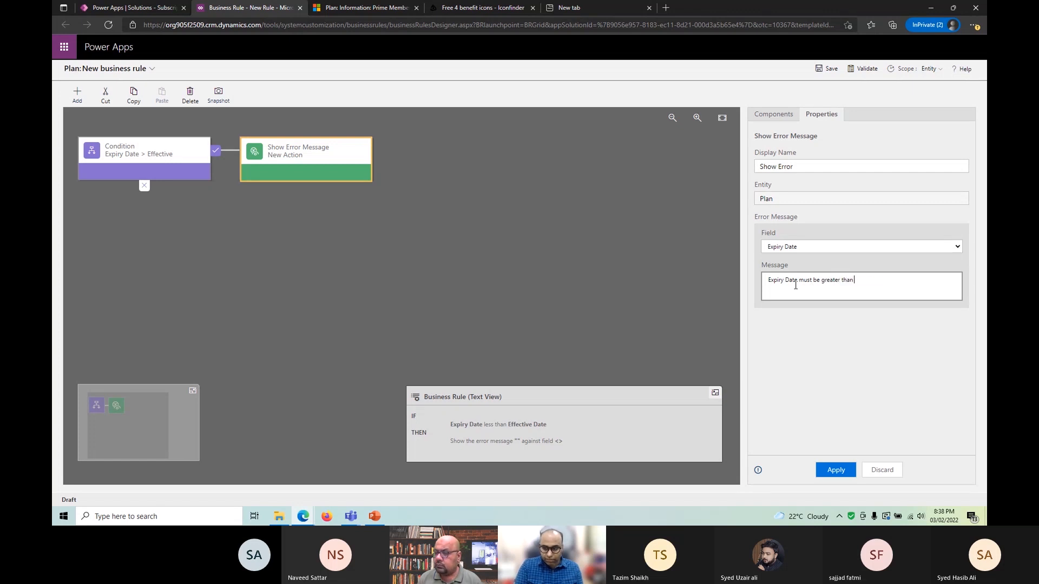
{"action": "type", "text": "Effective Date."}
{"action": "left_click", "coordinate": [849, 469]}
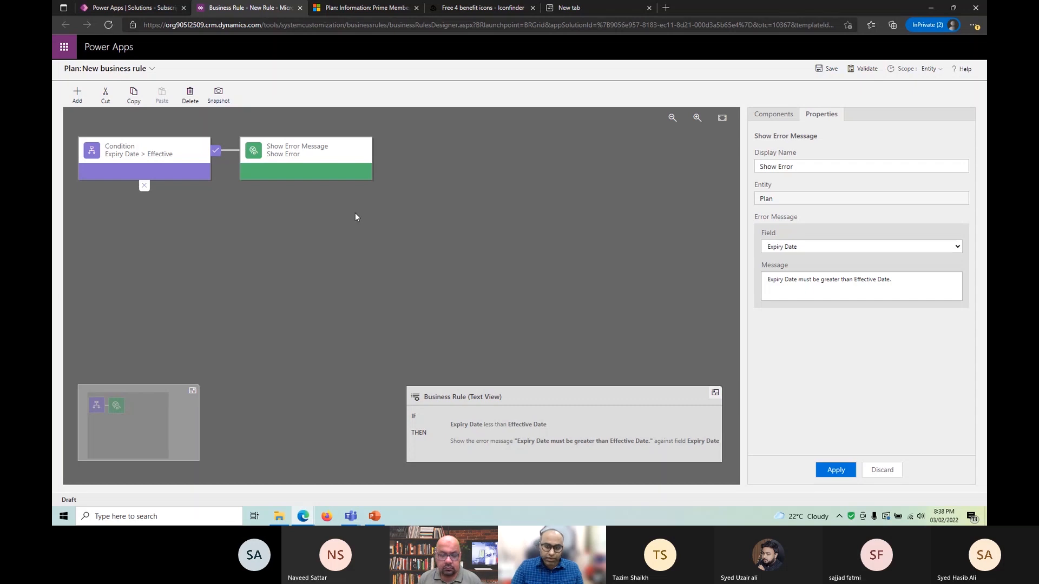
Step: Save the business rule with its scope set to All Forms and activate it
{"action": "left_click", "coordinate": [827, 68]}
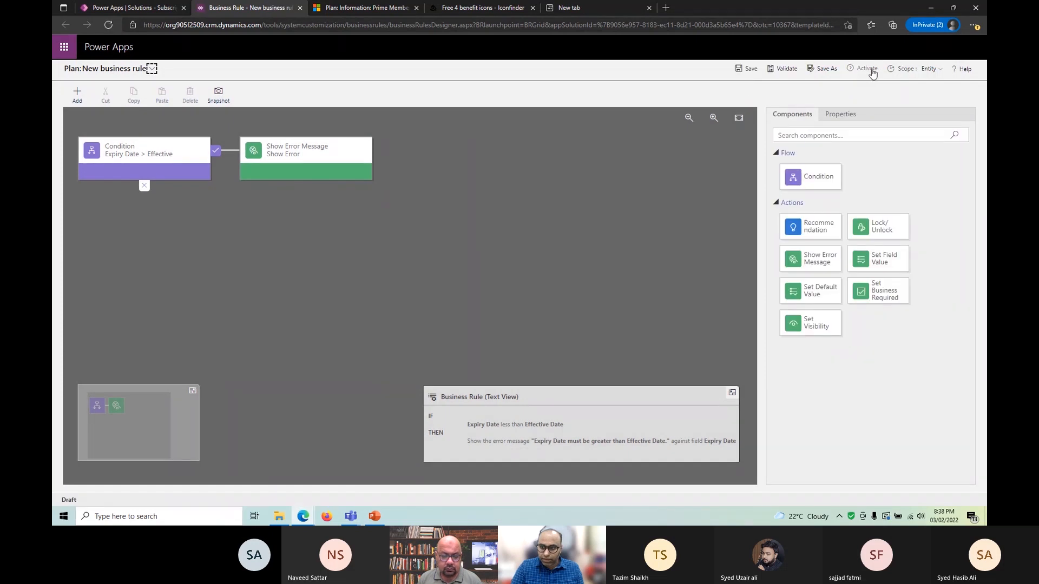
{"action": "left_click", "coordinate": [929, 68]}
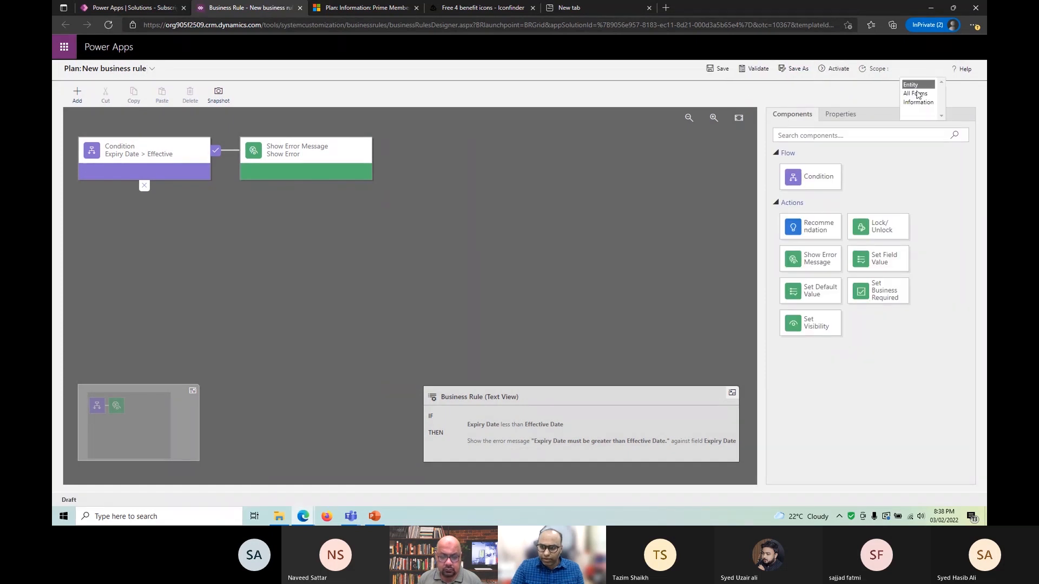
{"action": "left_click", "coordinate": [917, 93]}
{"action": "left_click", "coordinate": [738, 69]}
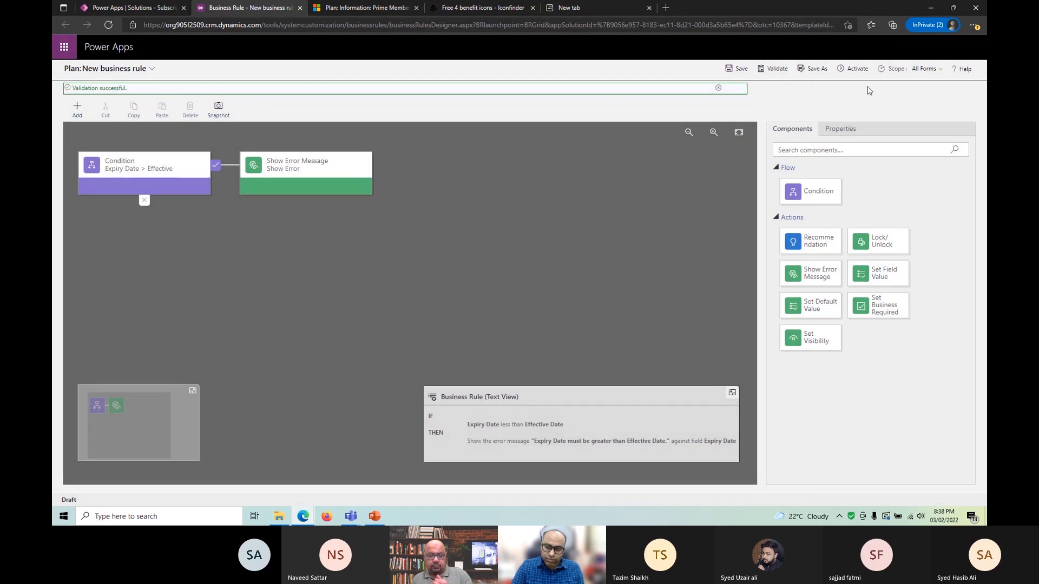
{"action": "left_click", "coordinate": [854, 69]}
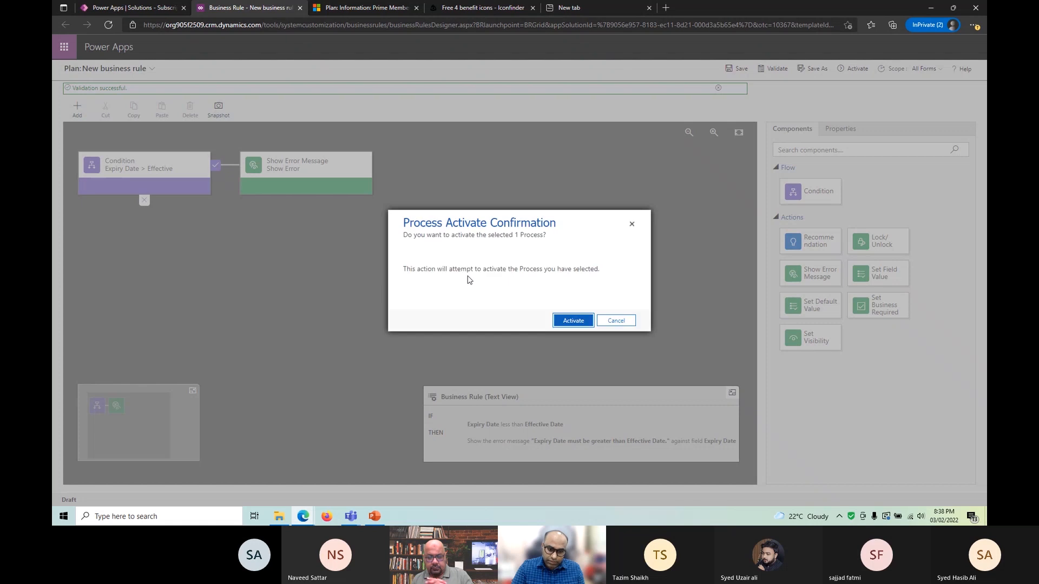
{"action": "left_click", "coordinate": [572, 321]}
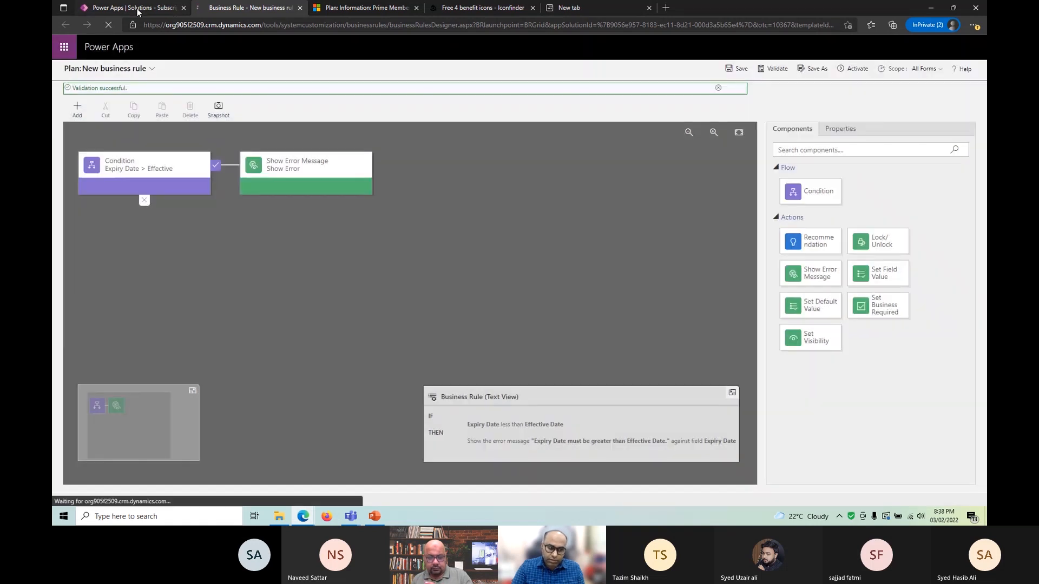
Step: Switch to the Prime Members plan record in Dynamics 365 Sales Hub and reload the page
{"action": "left_click", "coordinate": [137, 9]}
{"action": "left_click", "coordinate": [251, 8]}
{"action": "left_click", "coordinate": [319, 9]}
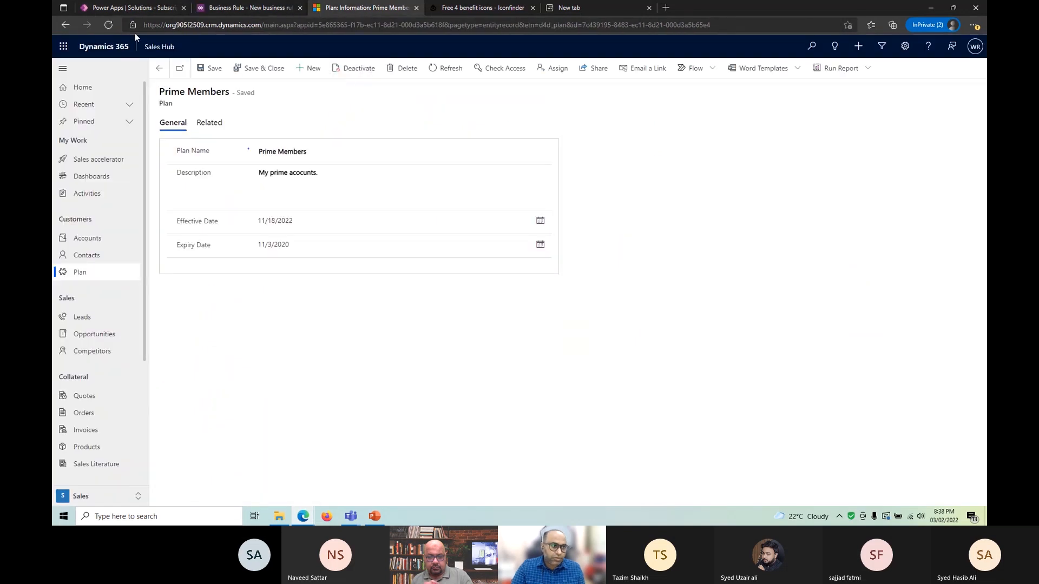
{"action": "left_click", "coordinate": [109, 25]}
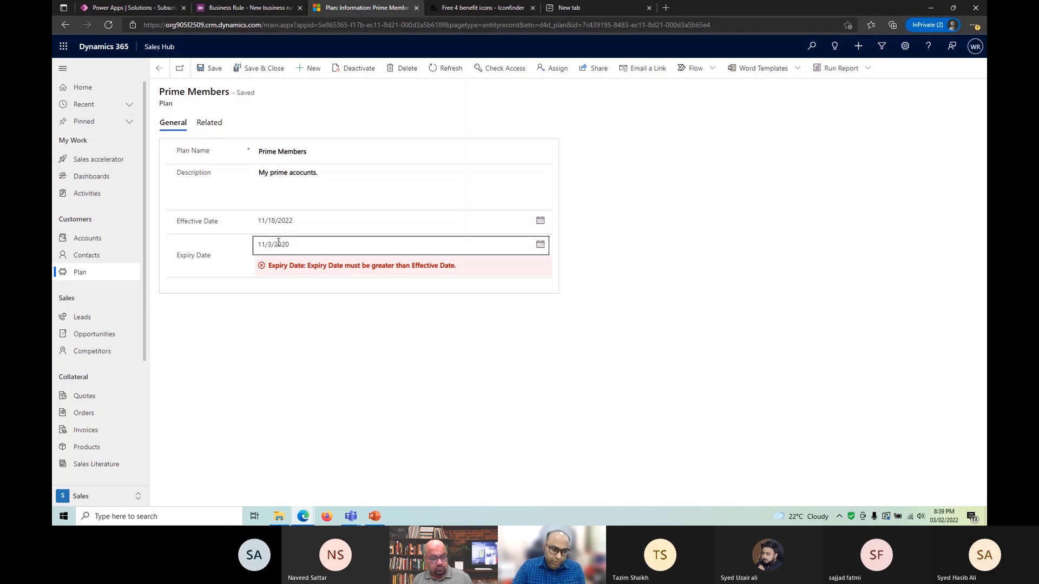
Step: Set the Prime Members plan's Expiry Date to 1/31/2023 and save the record
{"action": "left_click", "coordinate": [540, 244]}
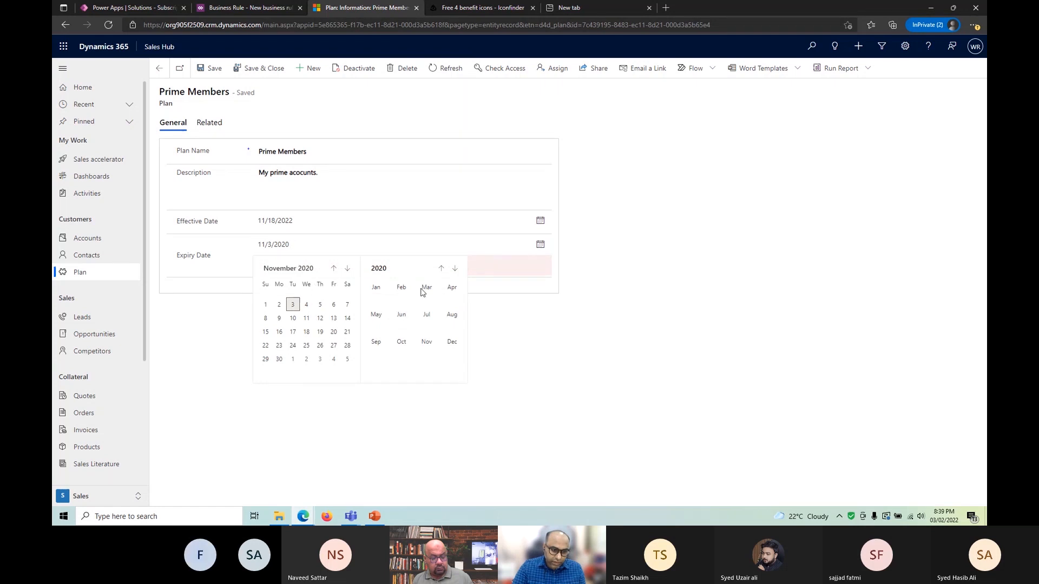
{"action": "left_click", "coordinate": [394, 272]}
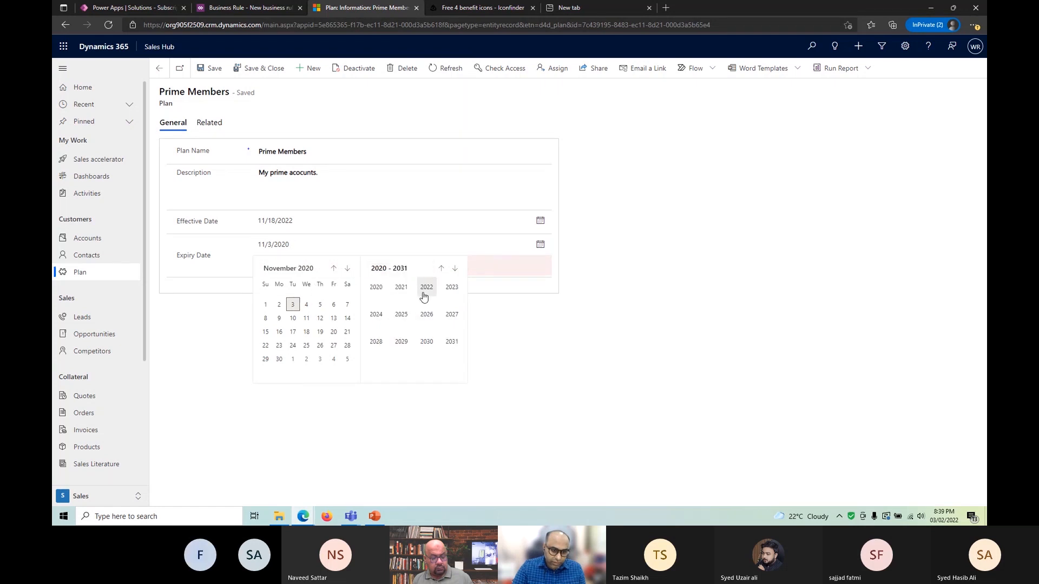
{"action": "left_click", "coordinate": [450, 289]}
{"action": "left_click", "coordinate": [379, 292]}
{"action": "left_click", "coordinate": [293, 358]}
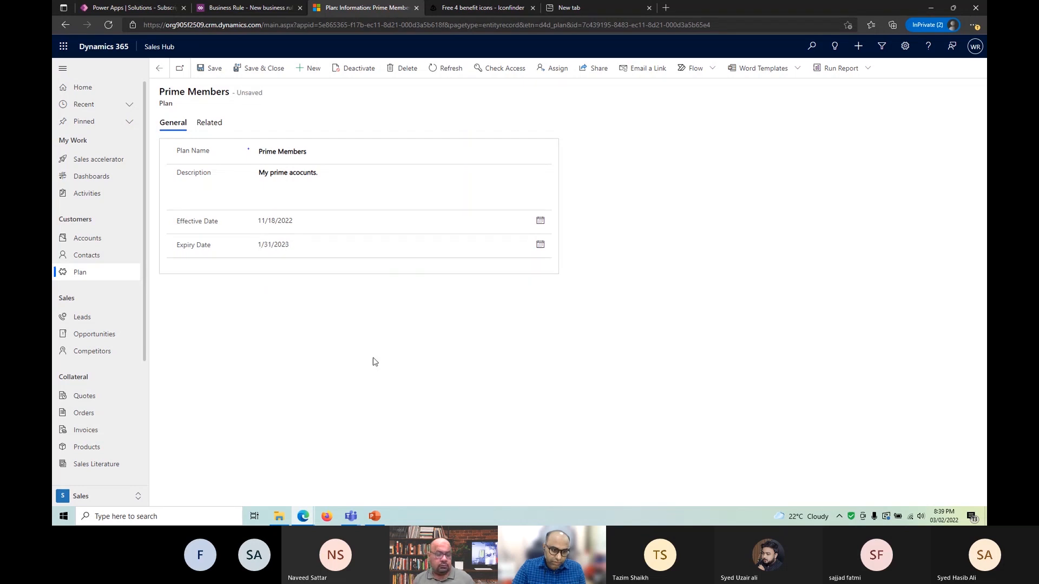
{"action": "left_click", "coordinate": [210, 68]}
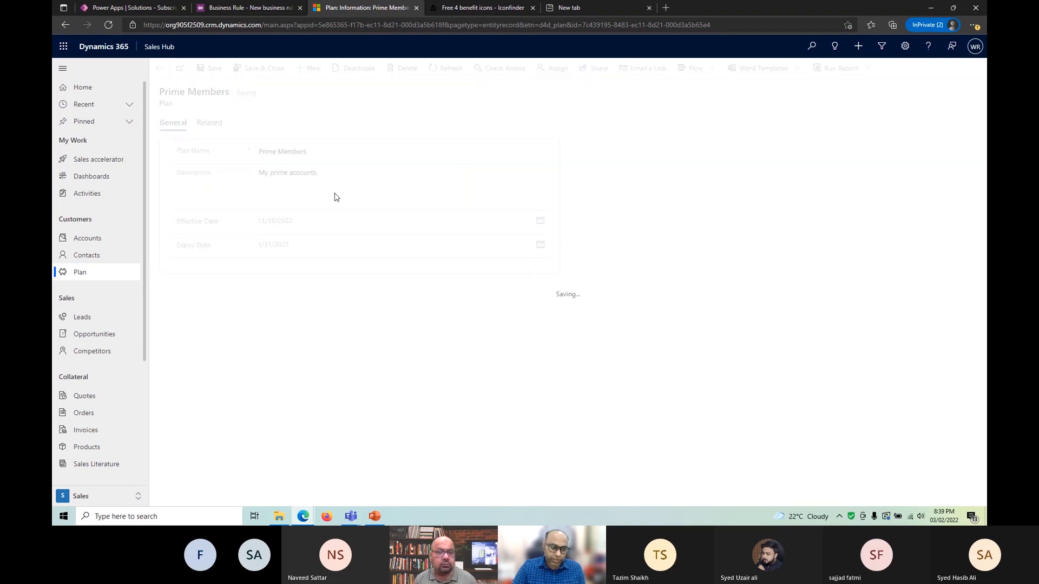
Step: Change the plan's Expiry Date to 1/31/2022 and try to save the record to test the rule
{"action": "left_click", "coordinate": [341, 240]}
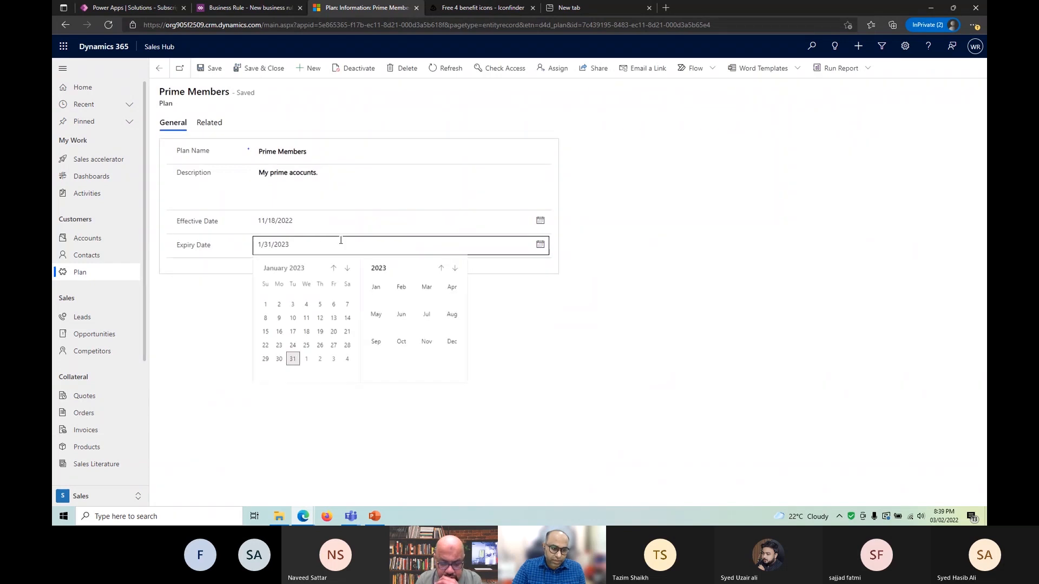
{"action": "left_click", "coordinate": [347, 250]}
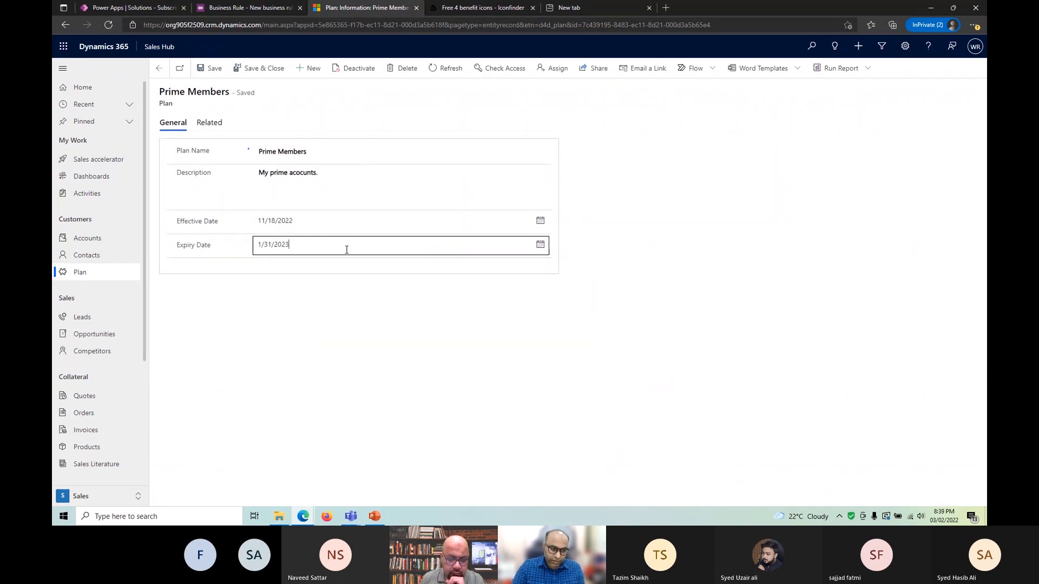
{"action": "key", "text": "BackSpace"}
{"action": "type", "text": "2"}
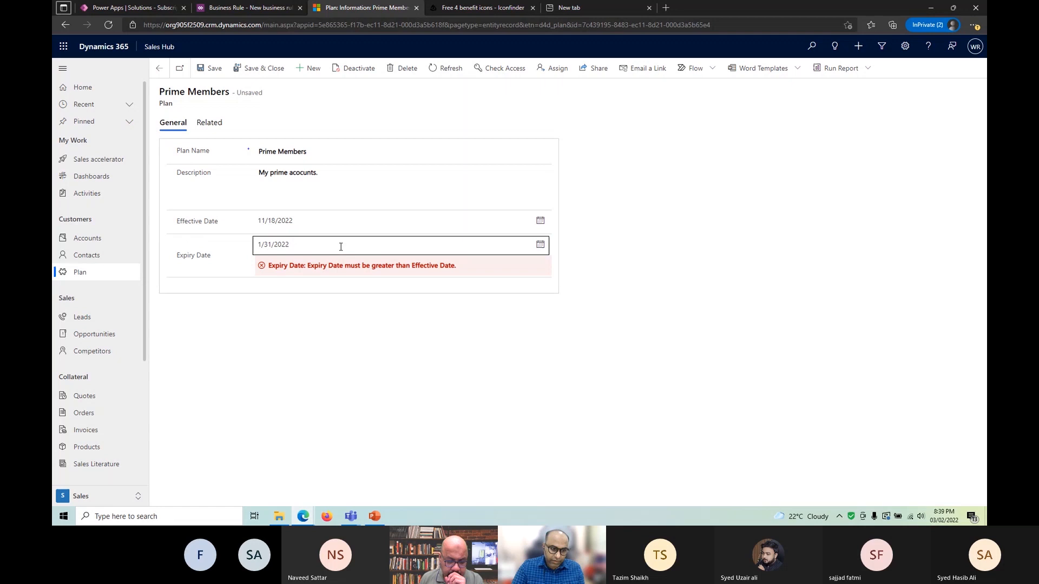
{"action": "left_click", "coordinate": [211, 68]}
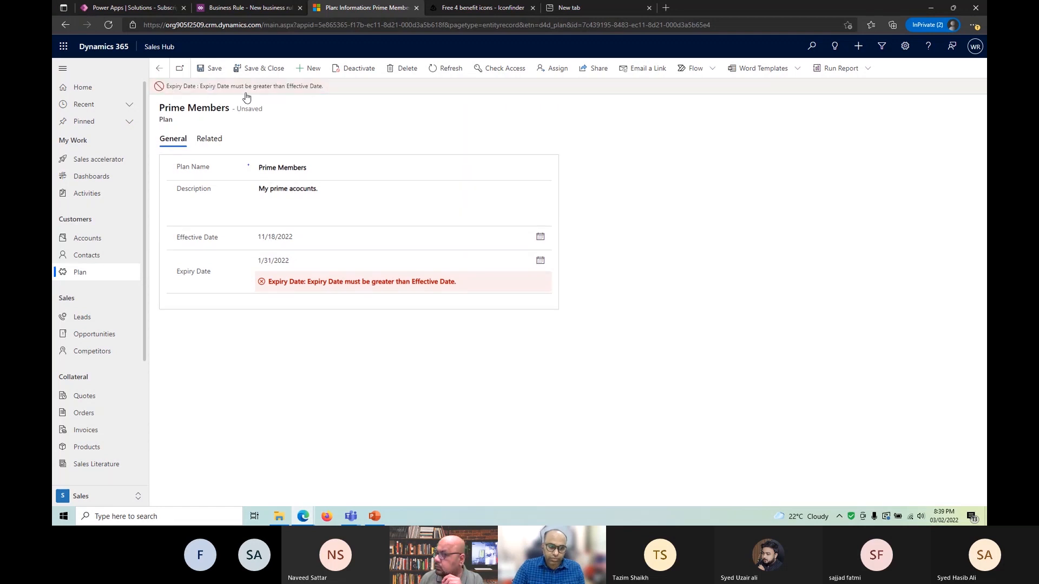
Step: Set the Prime Members plan's Expiry Date to 2/3/2023 and save the record
{"action": "left_click", "coordinate": [283, 260]}
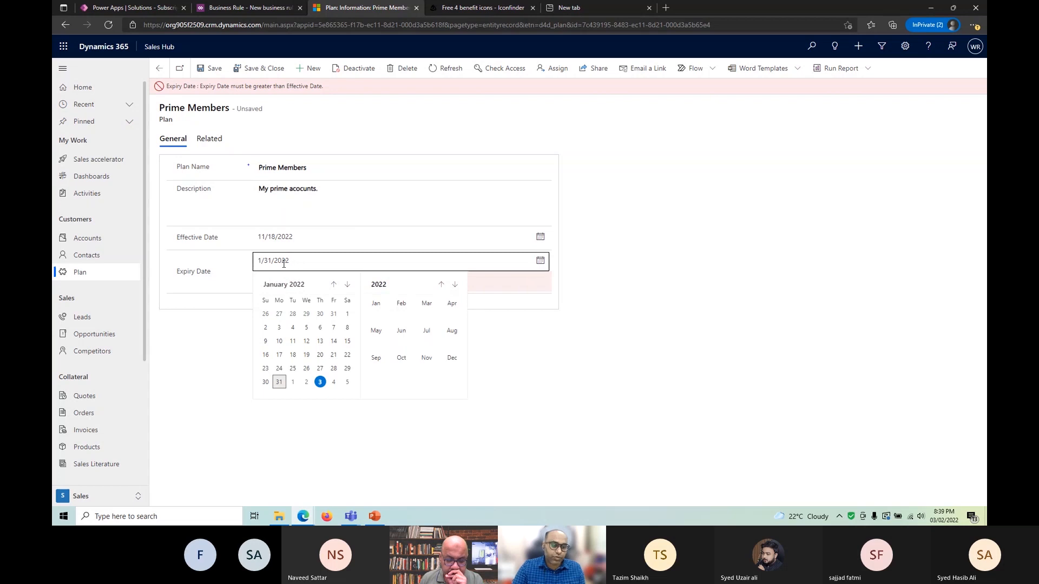
{"action": "left_click", "coordinate": [320, 382]}
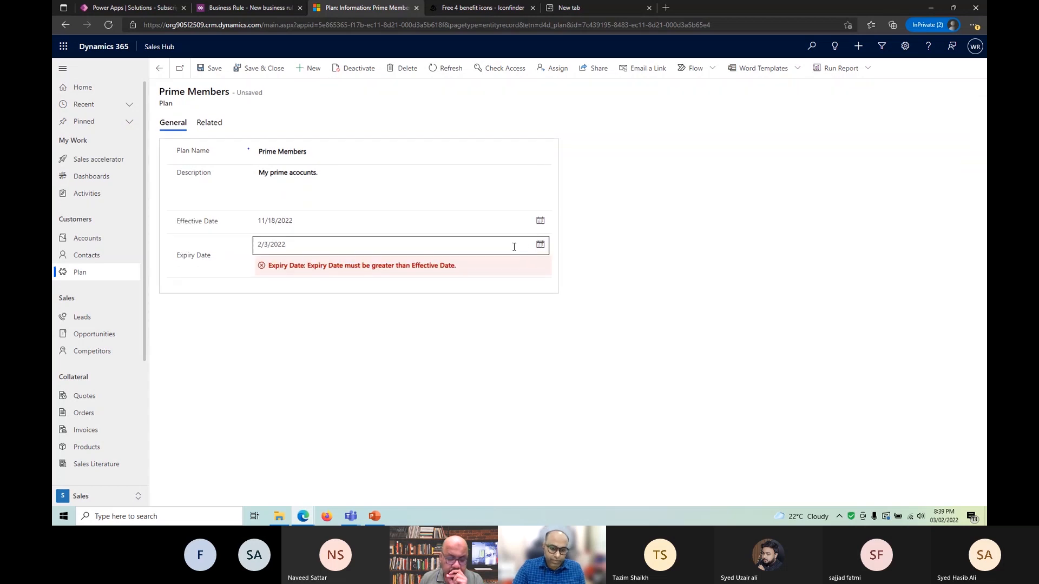
{"action": "left_click", "coordinate": [383, 243]}
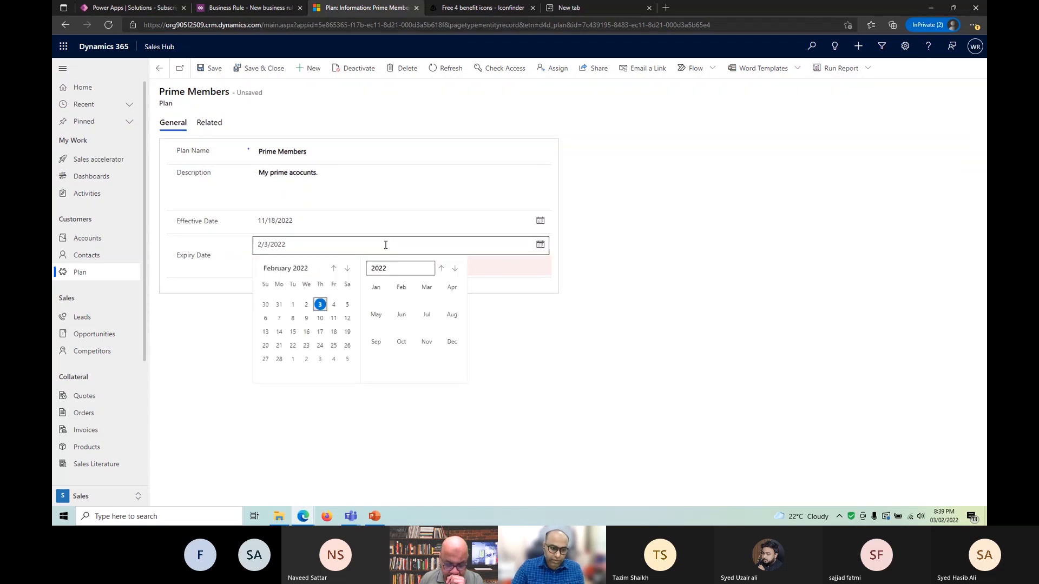
{"action": "left_click", "coordinate": [364, 241]}
{"action": "type", "text": "3"}
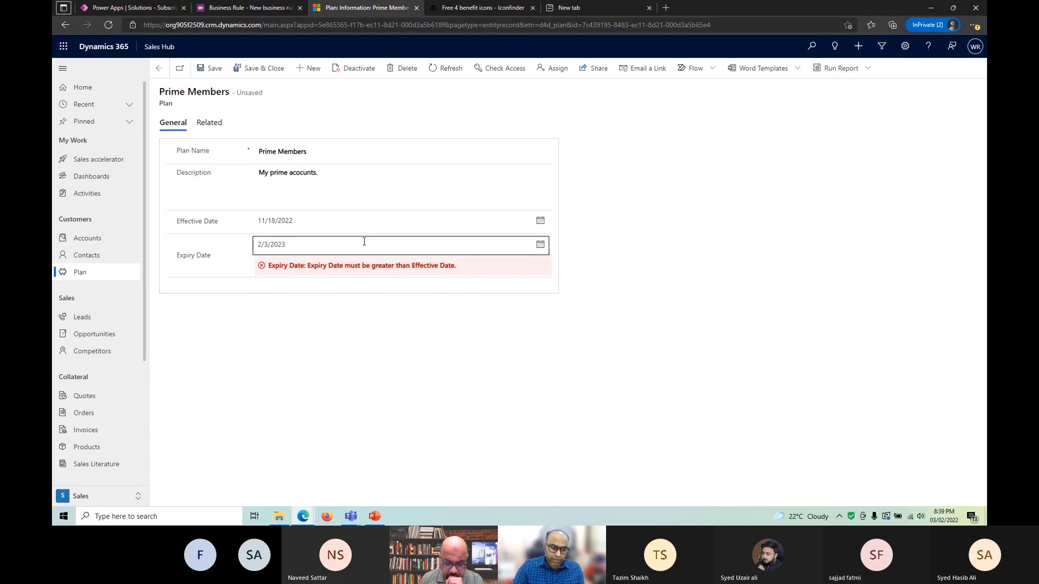
{"action": "left_click", "coordinate": [214, 68]}
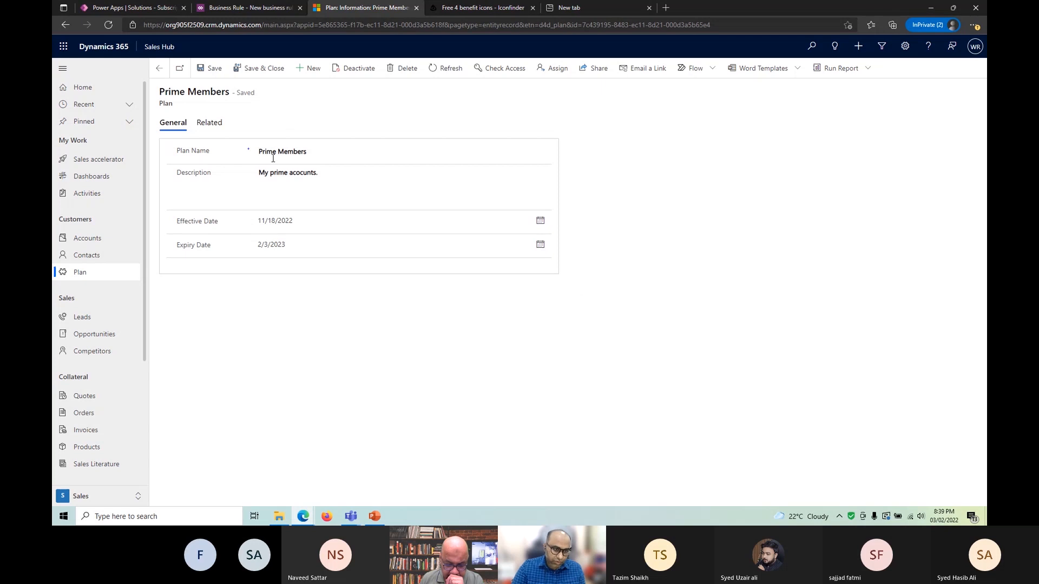
Step: Return to the Plan table's expiry date business rule in the Power Apps designer and deactivate it
{"action": "left_click", "coordinate": [246, 7]}
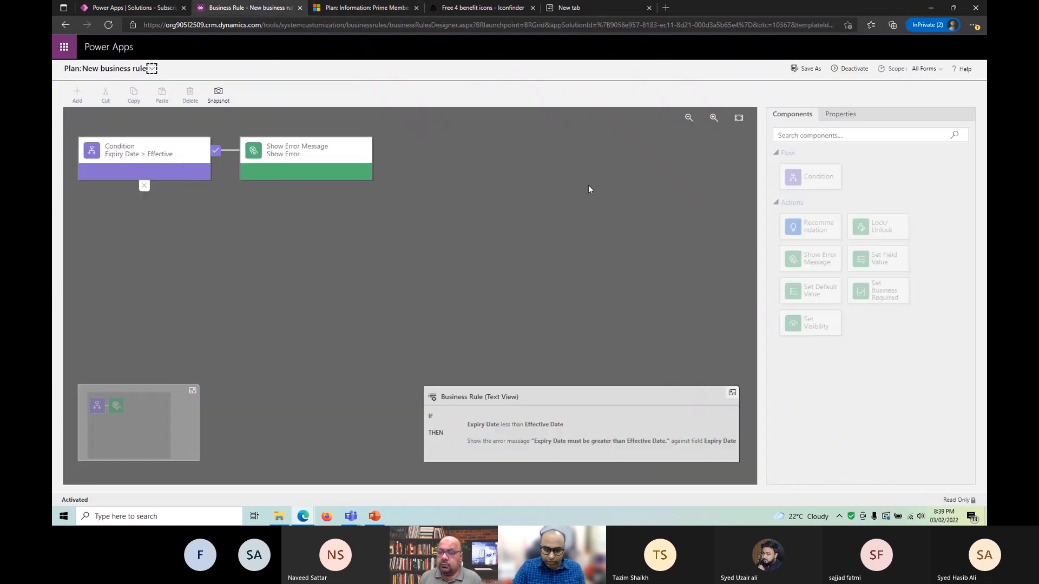
{"action": "left_click", "coordinate": [317, 157]}
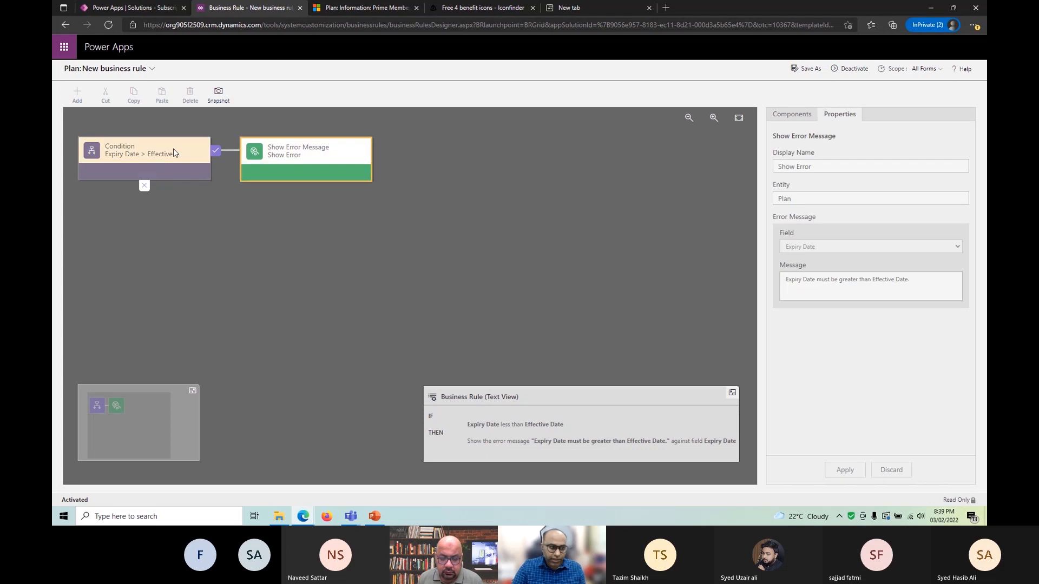
{"action": "left_click", "coordinate": [858, 71]}
{"action": "left_click", "coordinate": [588, 321]}
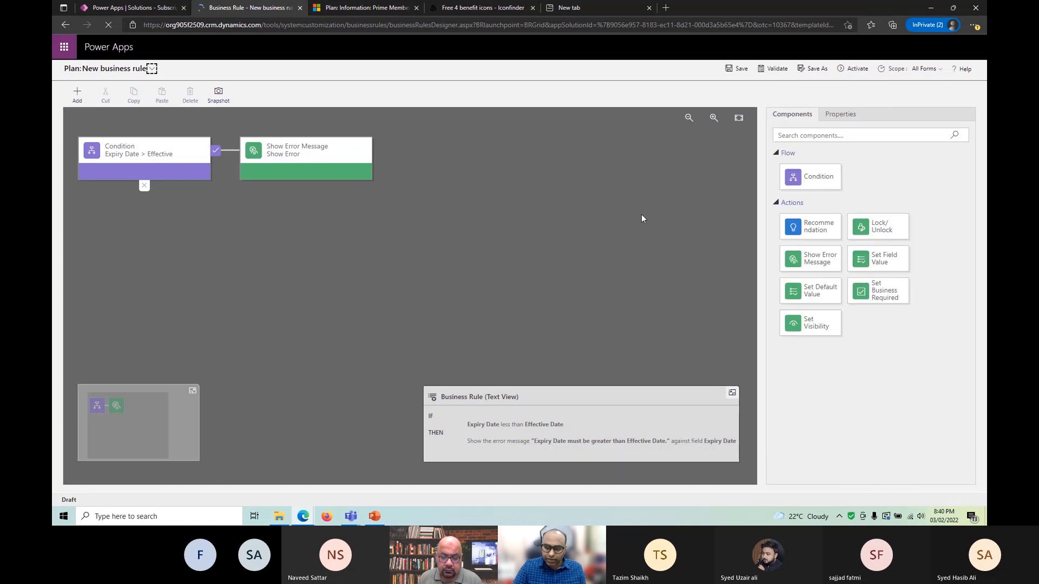
Step: Review the flow and action types that can be added to the Plan rule, and close the designer without changes
{"action": "left_click", "coordinate": [332, 167]}
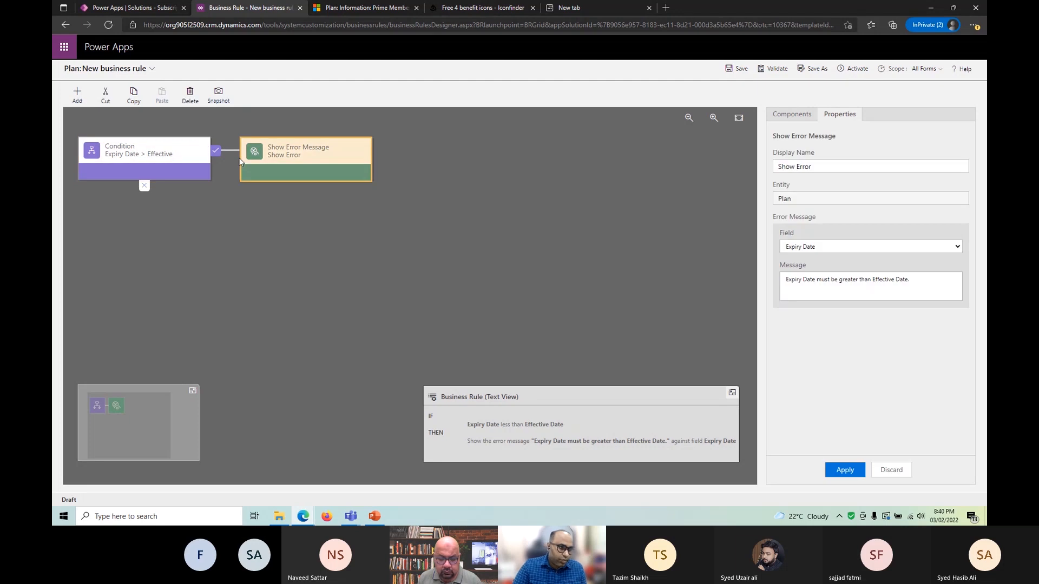
{"action": "left_click", "coordinate": [77, 93]}
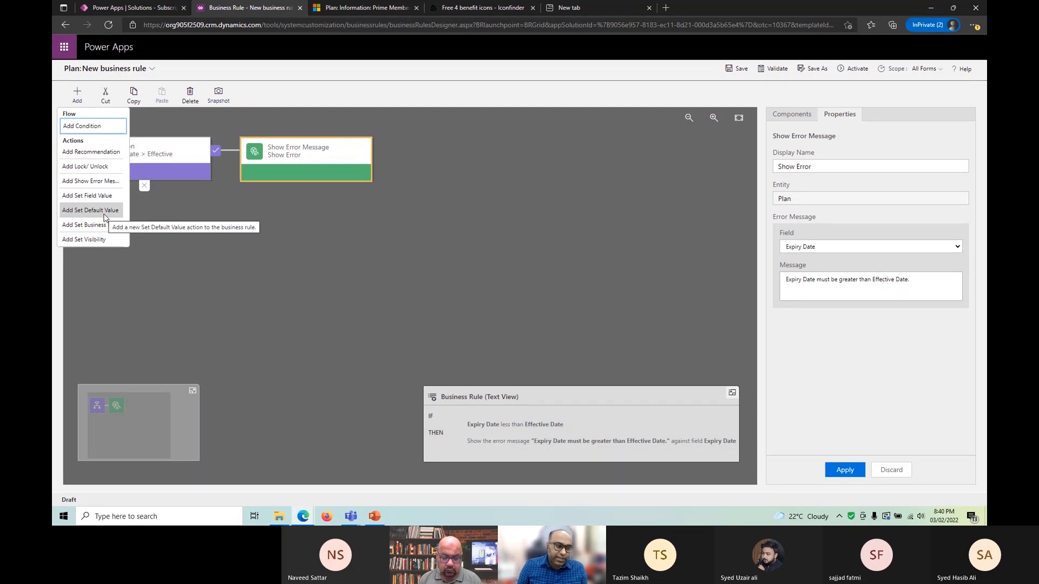
{"action": "left_click", "coordinate": [137, 174]}
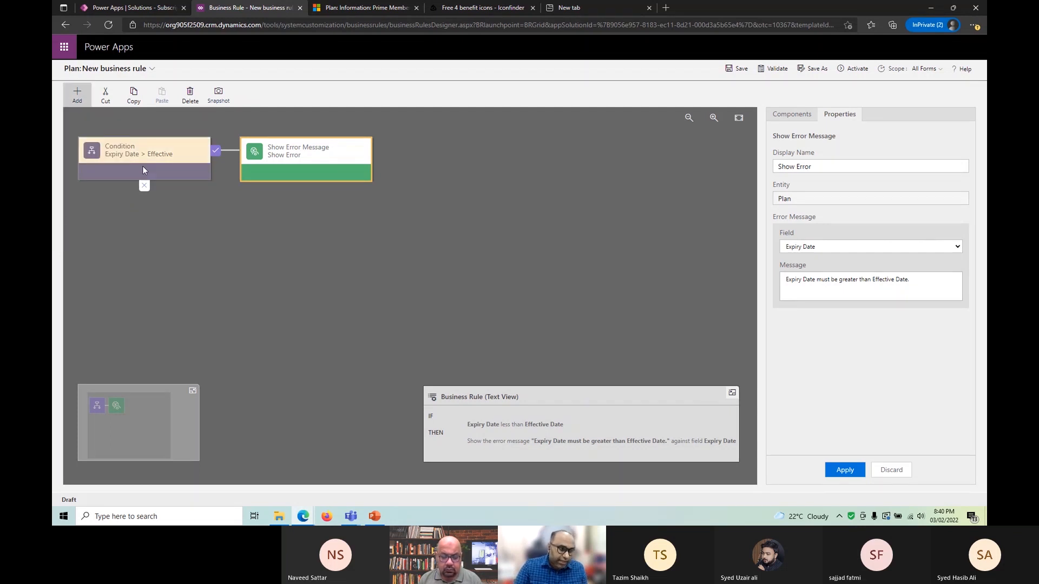
{"action": "left_click", "coordinate": [145, 170]}
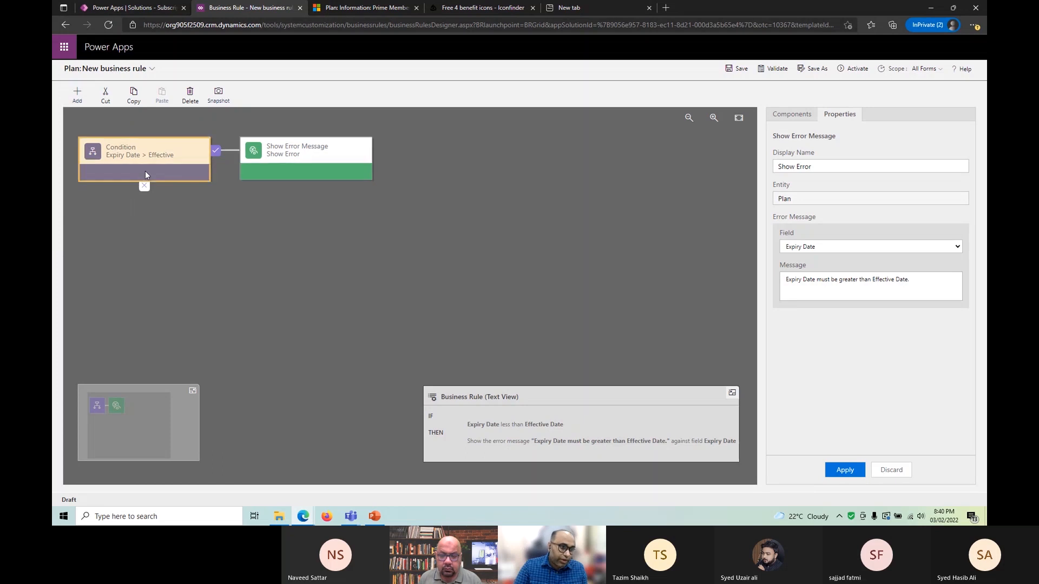
{"action": "left_click", "coordinate": [78, 94]}
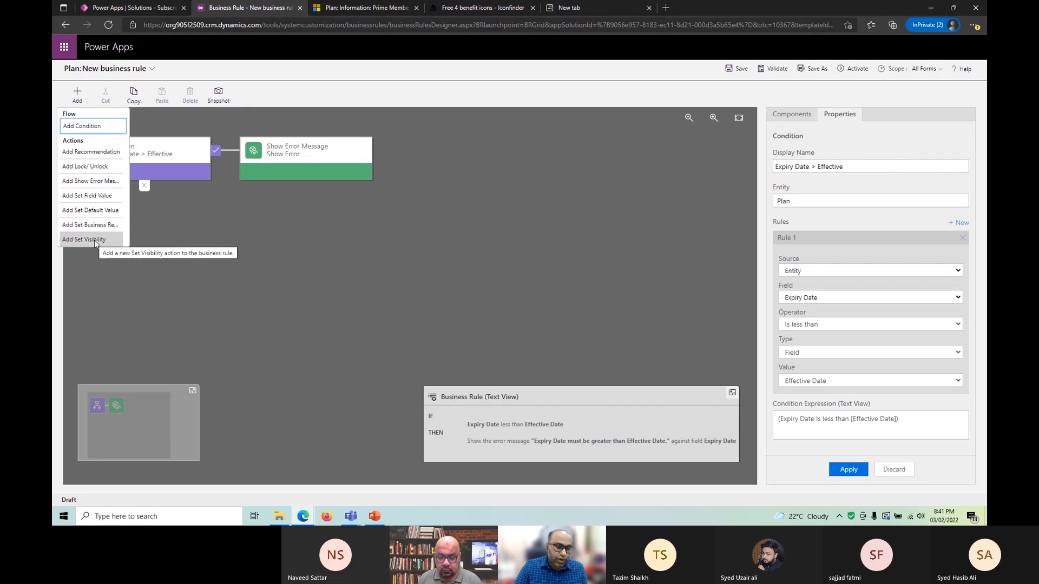
{"action": "left_click", "coordinate": [195, 239]}
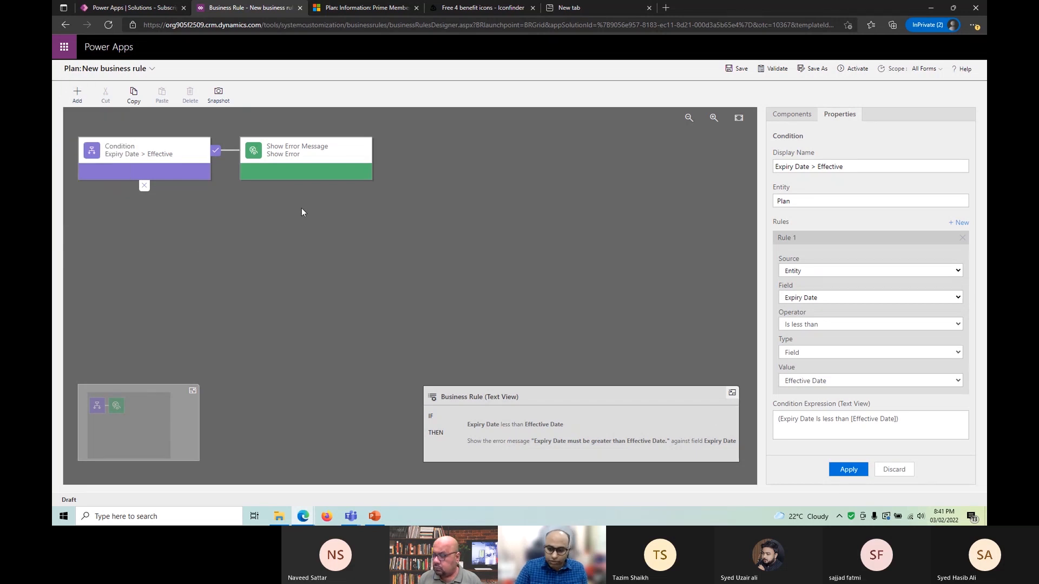
{"action": "left_click", "coordinate": [909, 475]}
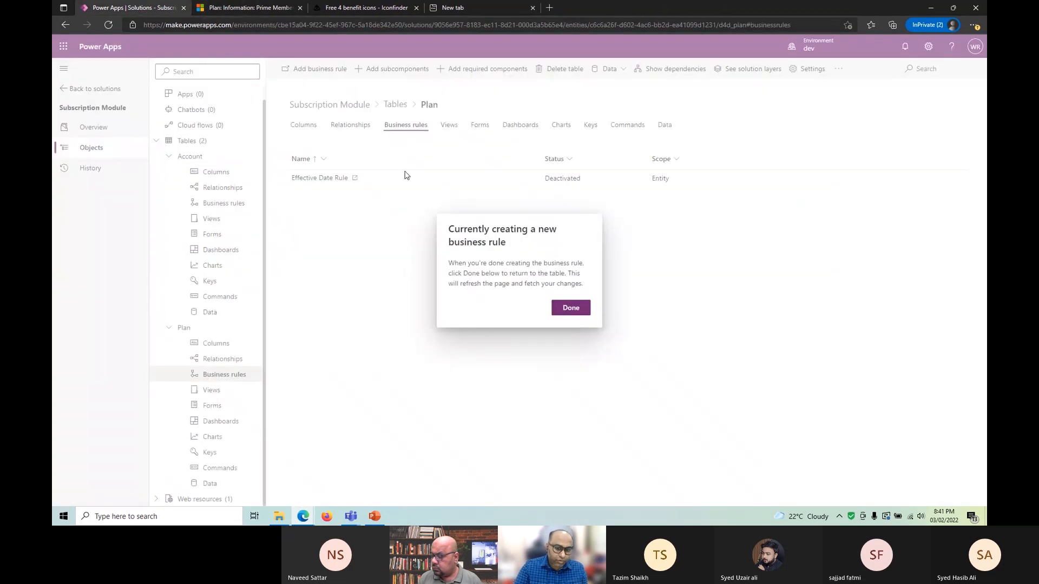
Step: Finish the rule creation prompt and add the Account table's existing New business rule to the Subscription Module solution
{"action": "left_click", "coordinate": [571, 307]}
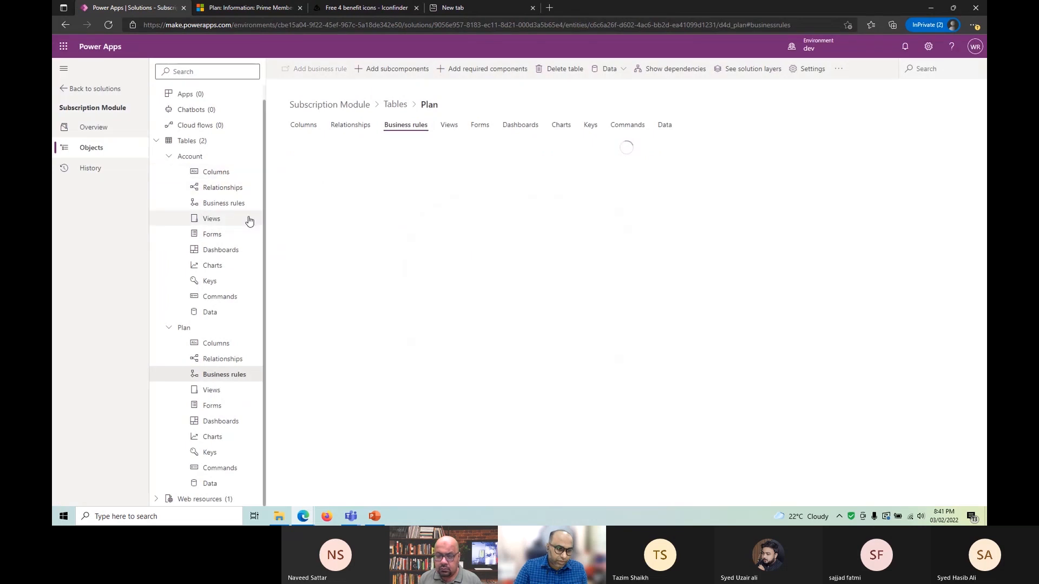
{"action": "left_click", "coordinate": [219, 204]}
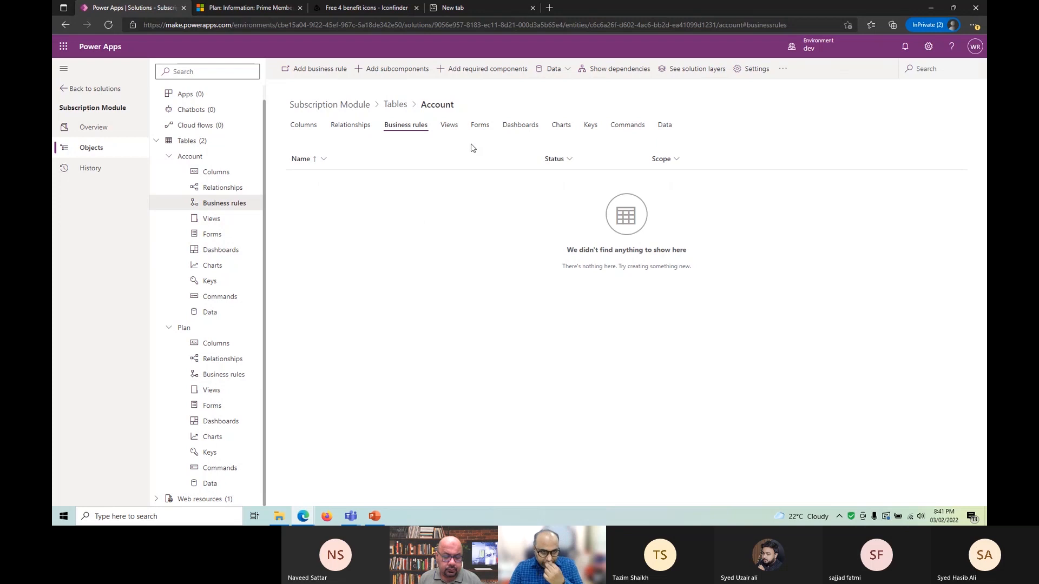
{"action": "left_click", "coordinate": [479, 125]}
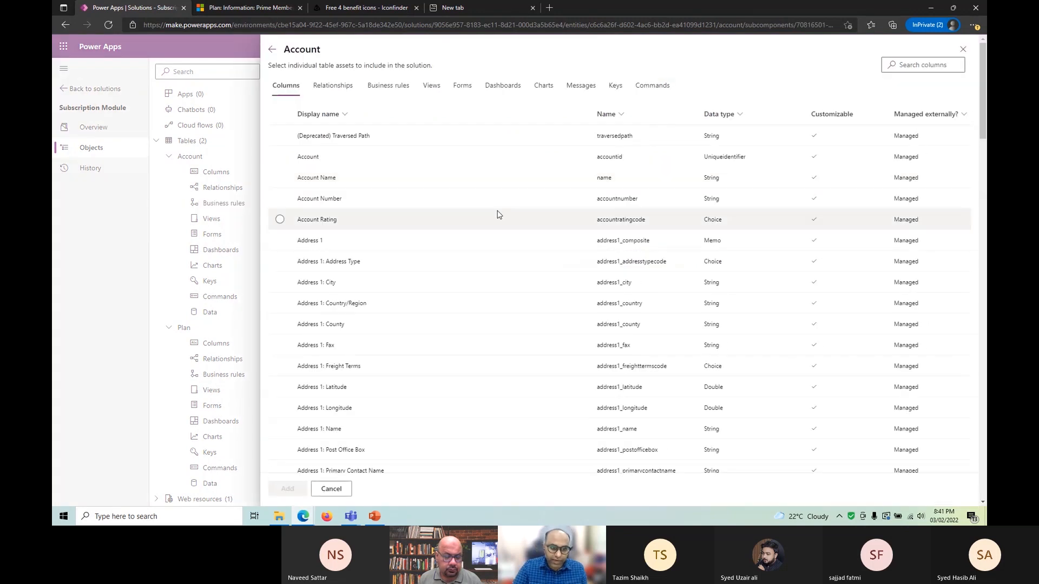
{"action": "left_click", "coordinate": [392, 88]}
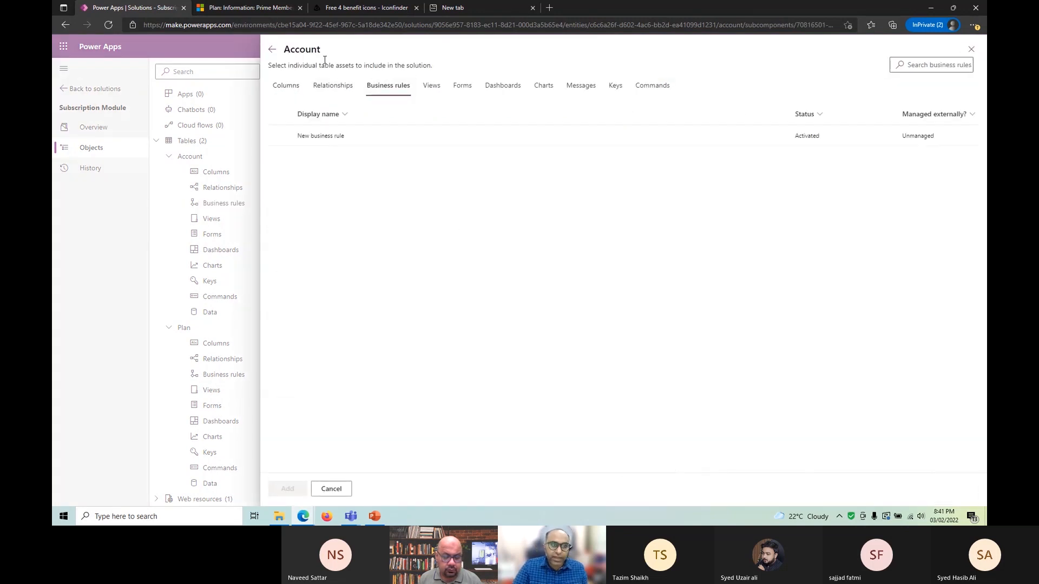
{"action": "left_click", "coordinate": [401, 137]}
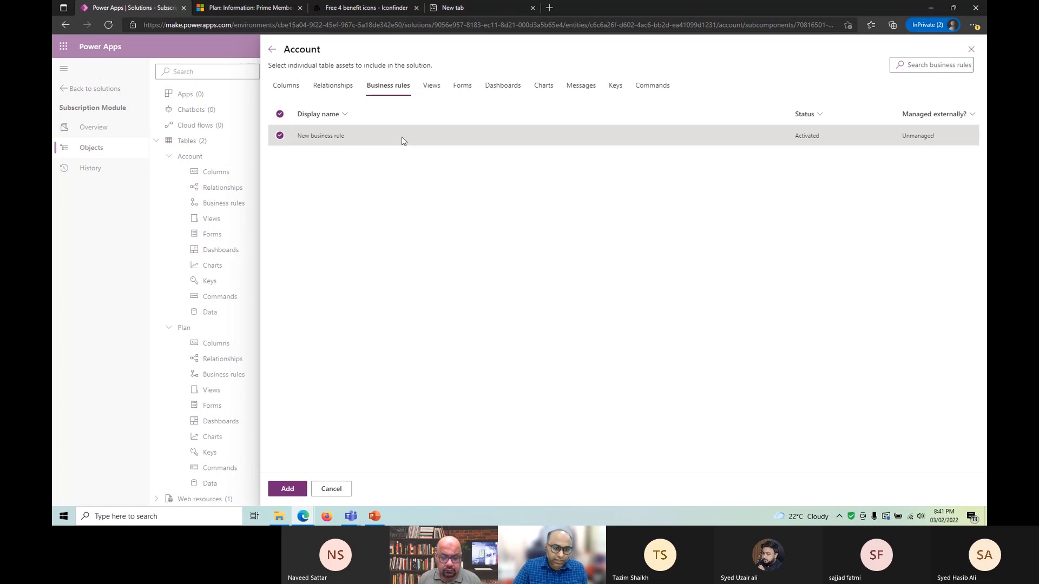
{"action": "left_click", "coordinate": [288, 488]}
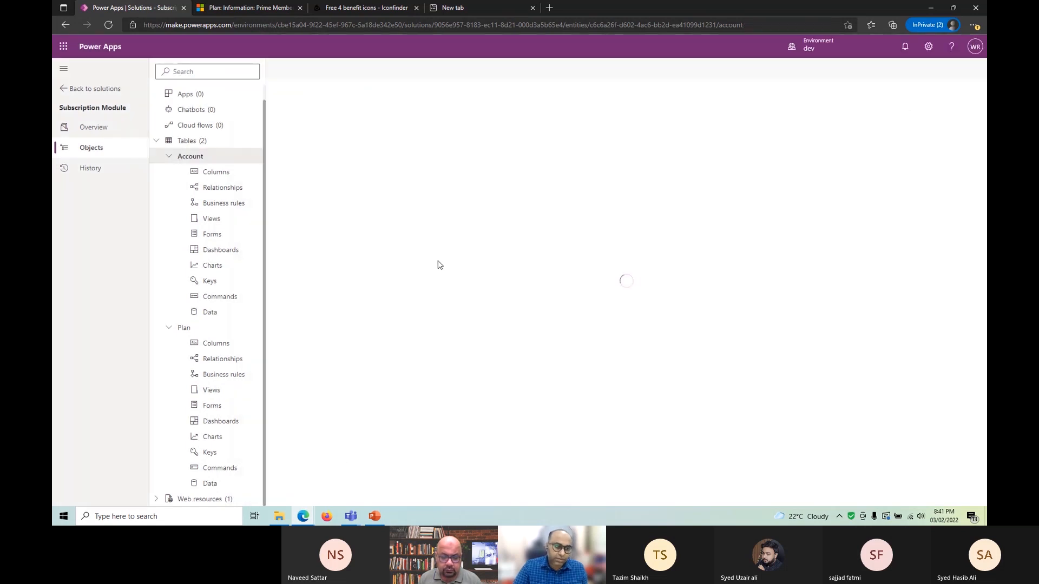
Step: Open the Account table's New business rule and review its condition and IF/THEN/ELSE text
{"action": "left_click", "coordinate": [233, 208]}
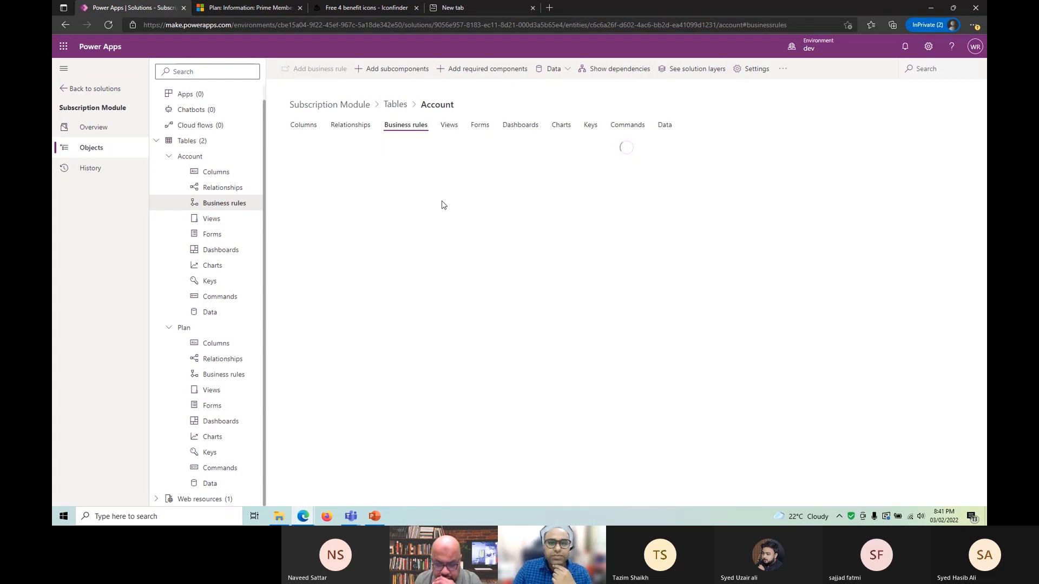
{"action": "left_click", "coordinate": [339, 180]}
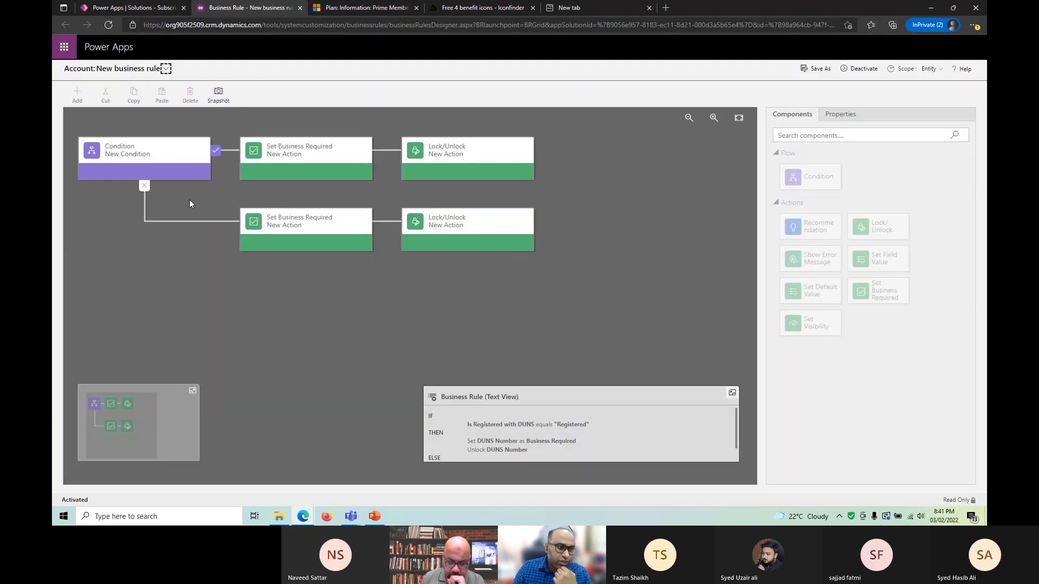
{"action": "left_click", "coordinate": [167, 162]}
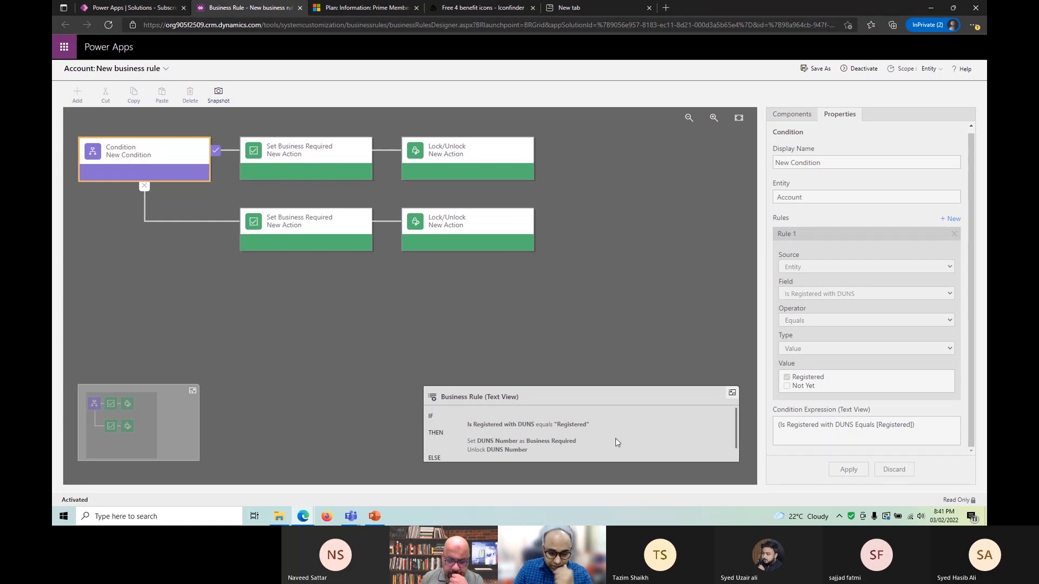
{"action": "scroll", "coordinate": [601, 424], "scroll_direction": "down", "scroll_amount": 1}
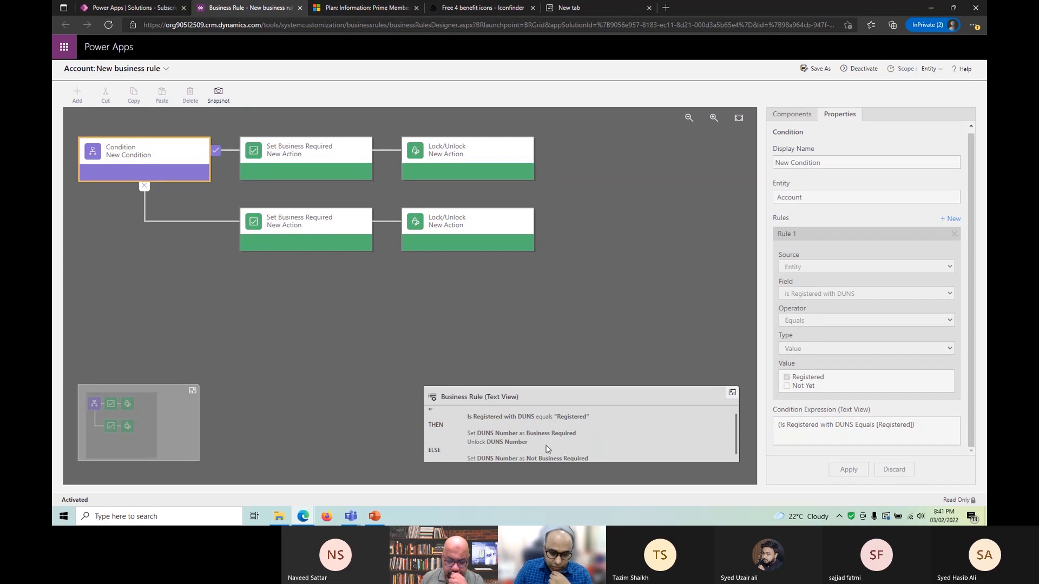
{"action": "scroll", "coordinate": [514, 450], "scroll_direction": "down", "scroll_amount": 1}
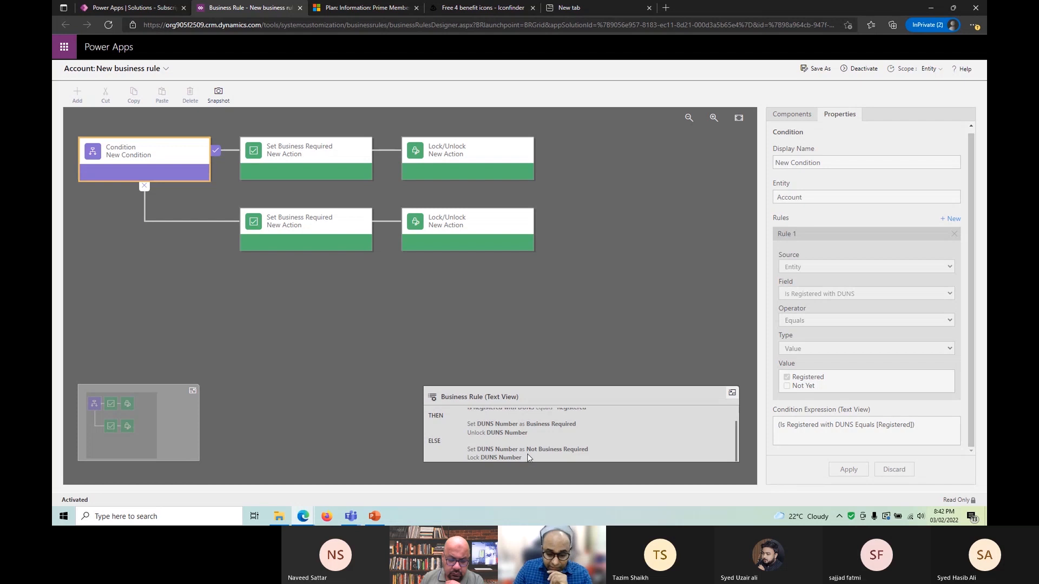
{"action": "left_click", "coordinate": [480, 458]}
Step: Deactivate the Account table's New business rule so it can be edited
{"action": "left_click", "coordinate": [859, 69]}
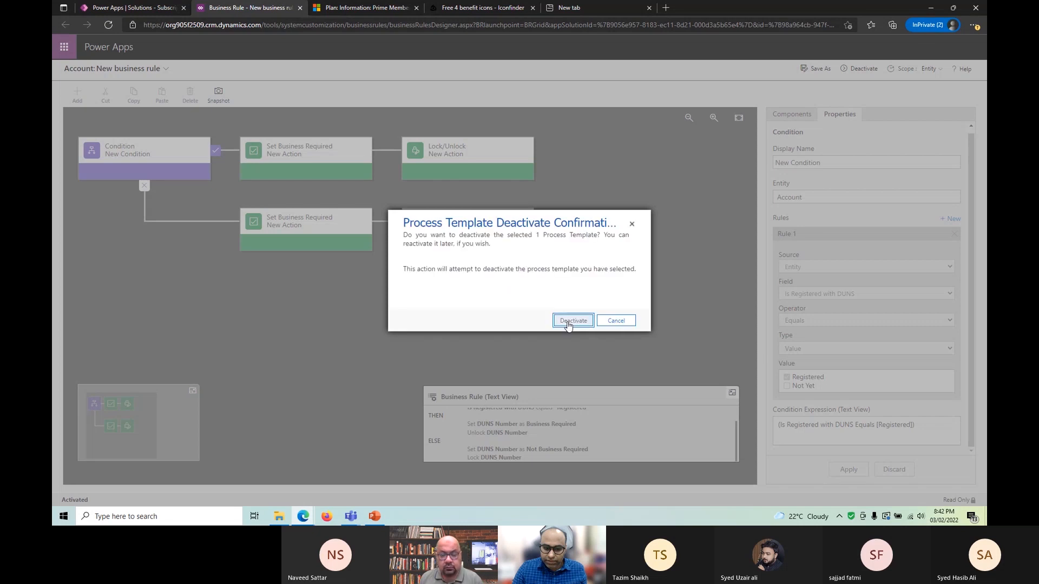
{"action": "left_click", "coordinate": [572, 320]}
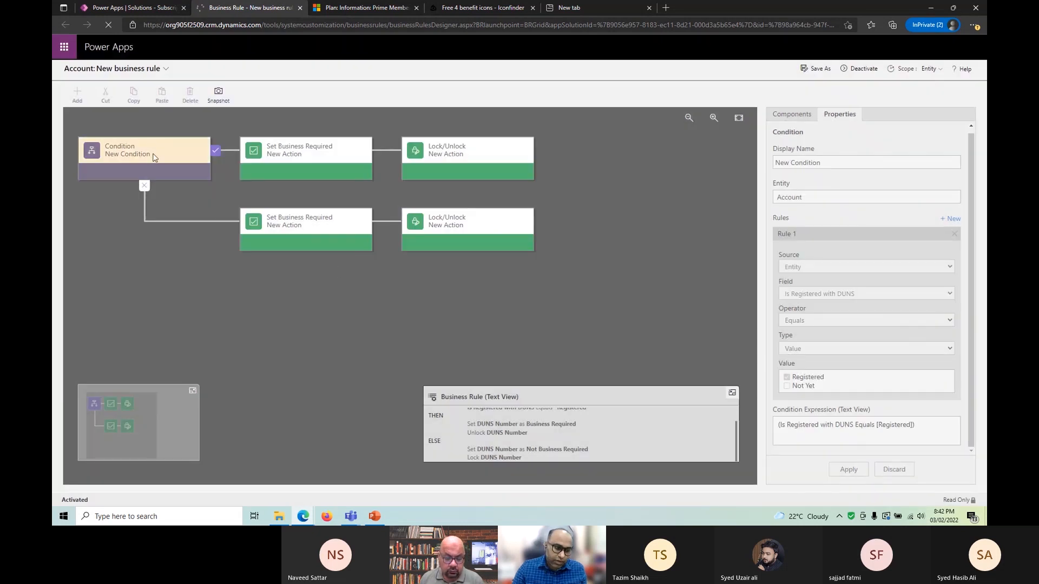
{"action": "left_click", "coordinate": [447, 172]}
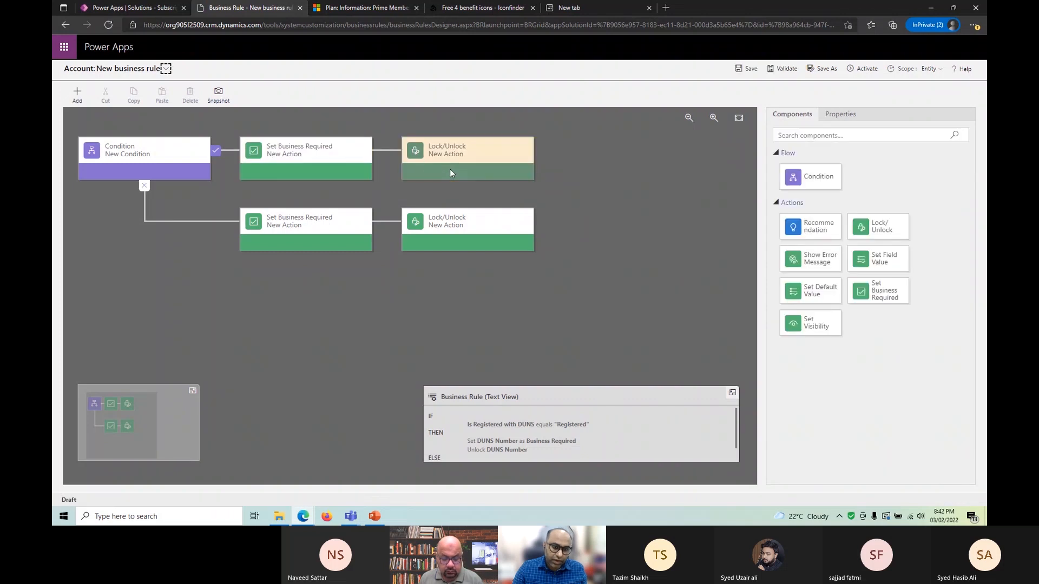
Step: Add a Set Visibility action after the Lock/Unlock action on the condition's true branch
{"action": "left_click", "coordinate": [484, 168]}
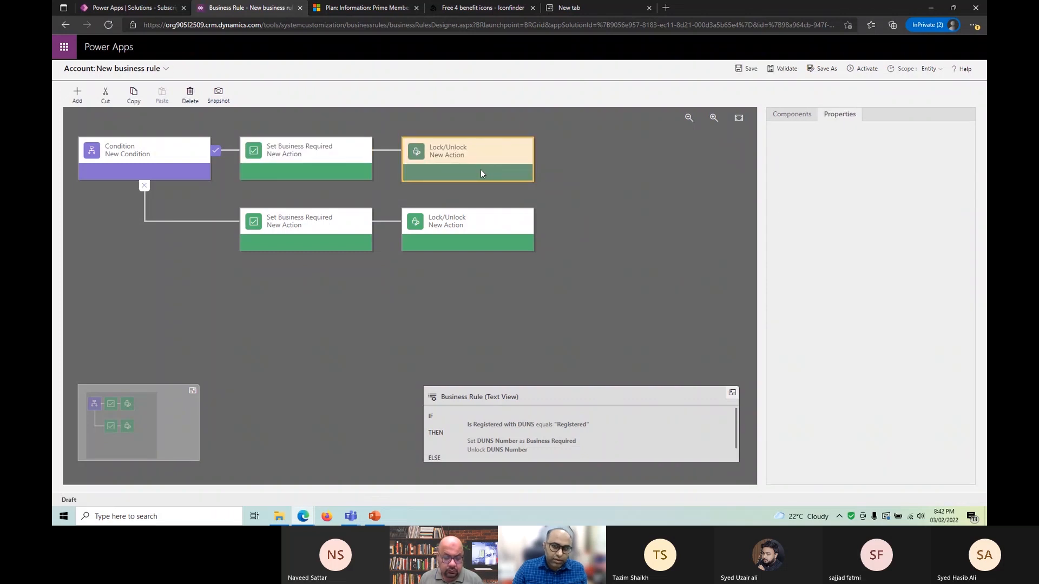
{"action": "left_click", "coordinate": [77, 97]}
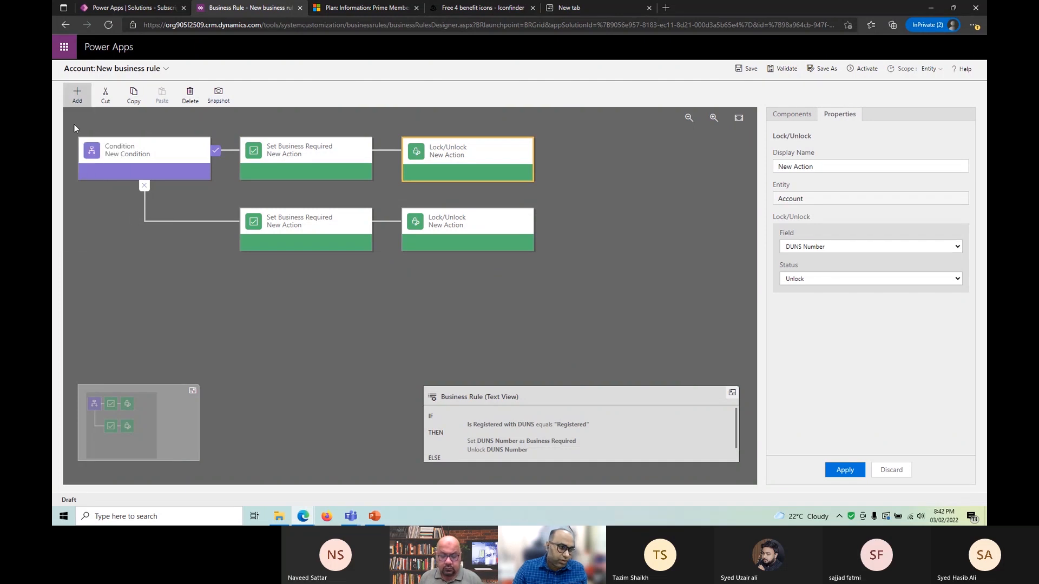
{"action": "left_click", "coordinate": [76, 95]}
{"action": "left_click", "coordinate": [95, 236]}
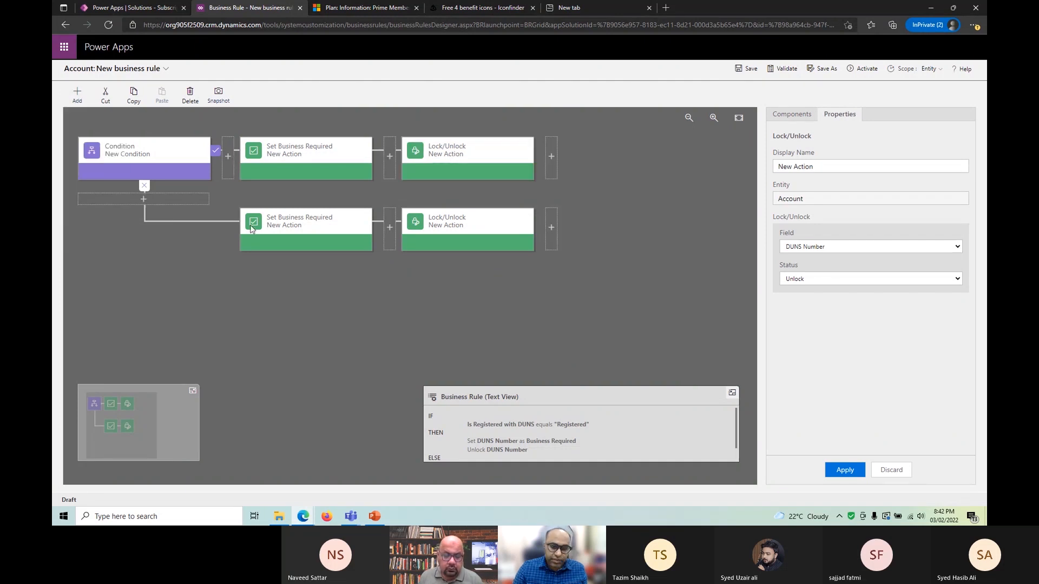
{"action": "left_click", "coordinate": [550, 157]}
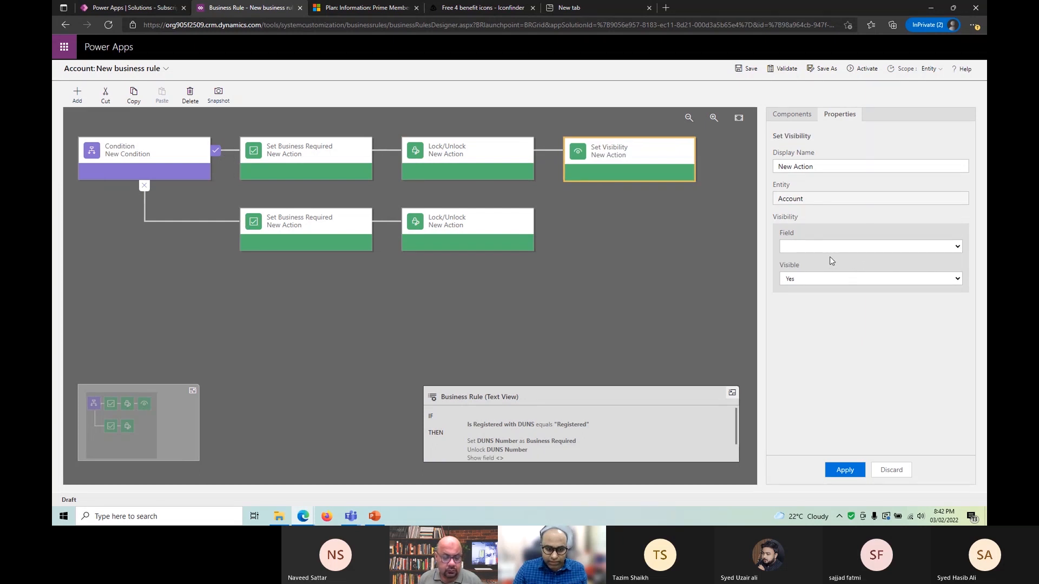
Step: Configure the true branch's Set Visibility action to show the DUNS Number field, with Visible set to Yes, and apply it
{"action": "left_click", "coordinate": [518, 168]}
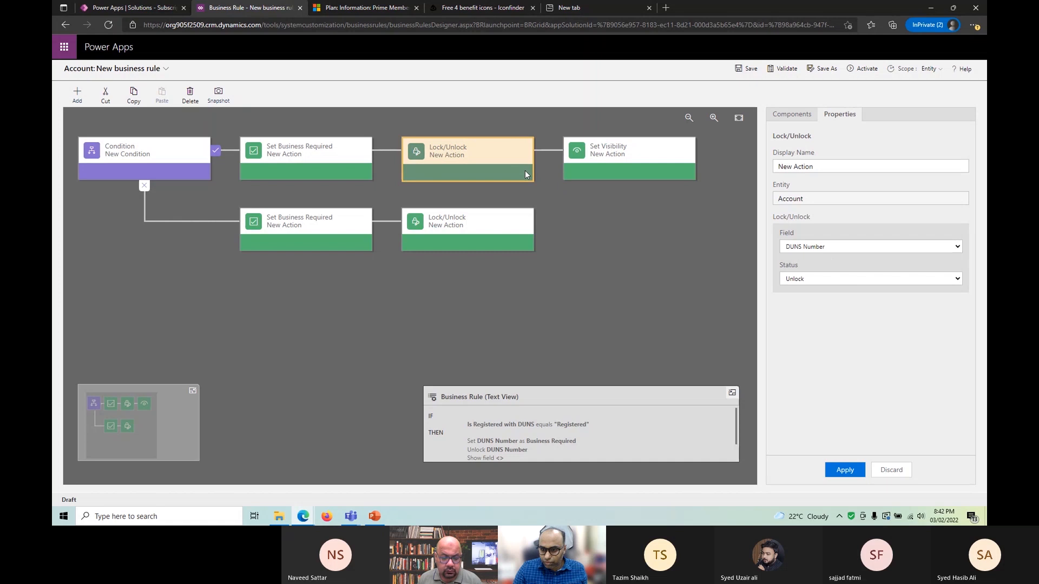
{"action": "left_click", "coordinate": [622, 174]}
{"action": "left_click", "coordinate": [810, 248]}
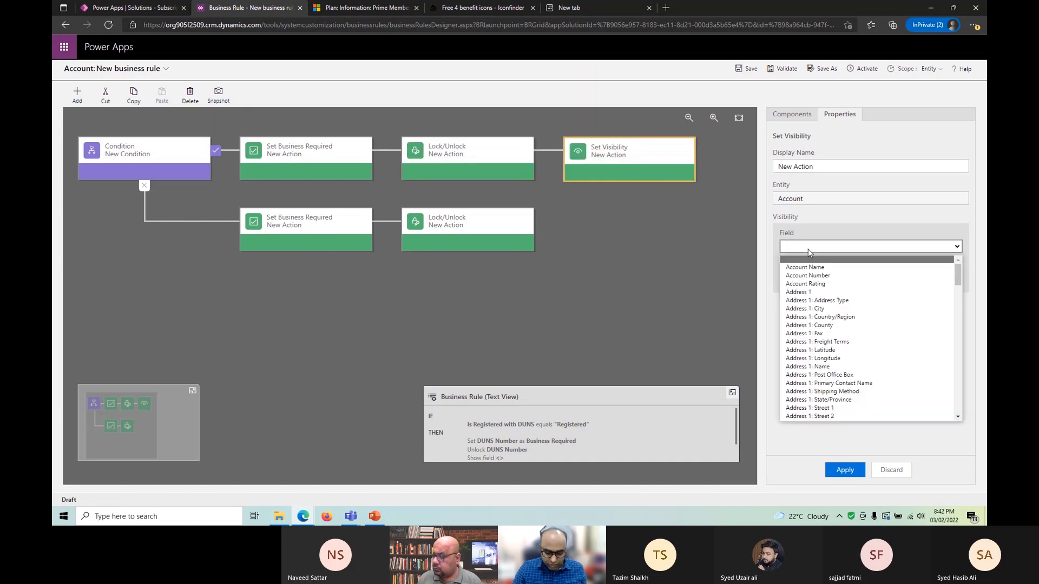
{"action": "type", "text": "du"}
{"action": "left_click", "coordinate": [810, 248]}
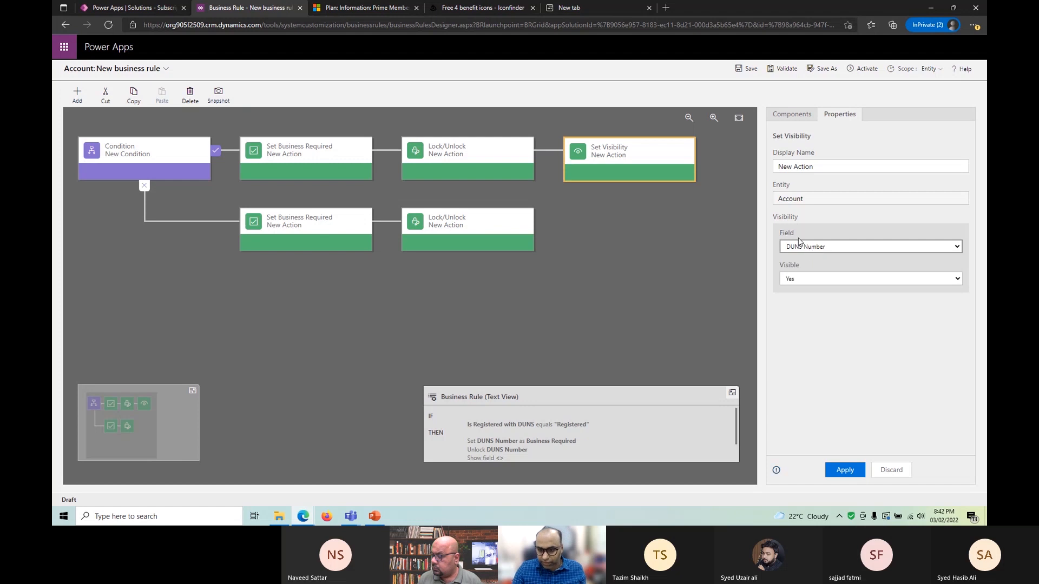
{"action": "left_click", "coordinate": [845, 470]}
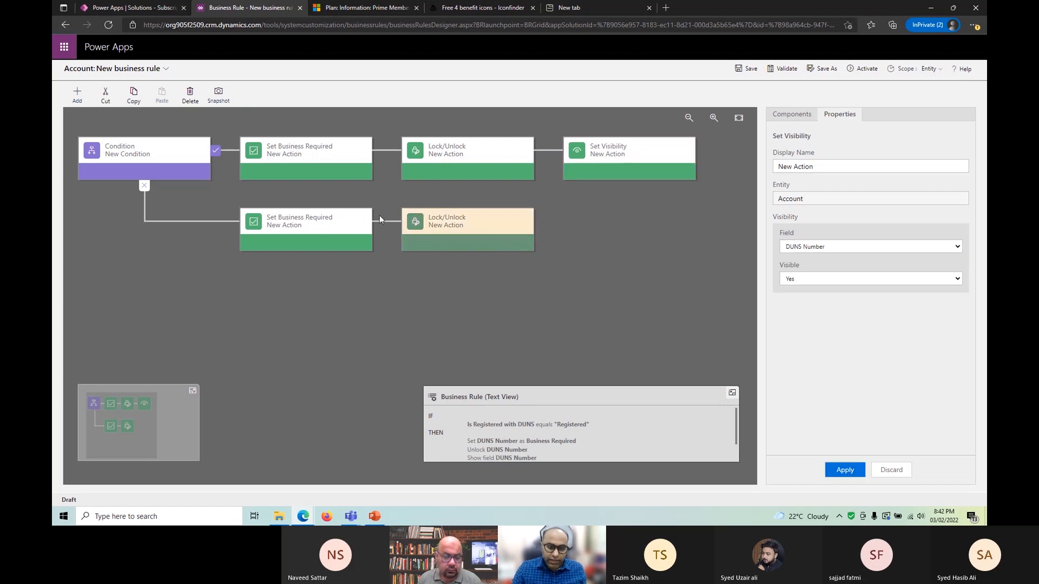
Step: Add a Set Visibility action after the Lock/Unlock action on the condition's false branch
{"action": "left_click", "coordinate": [74, 100]}
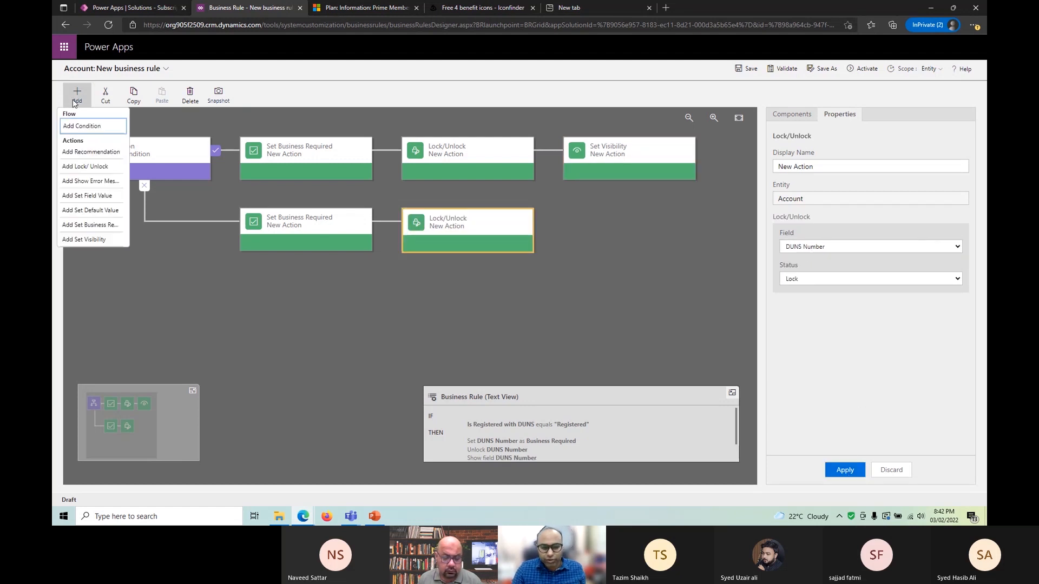
{"action": "left_click", "coordinate": [74, 100]}
{"action": "left_click", "coordinate": [74, 100]}
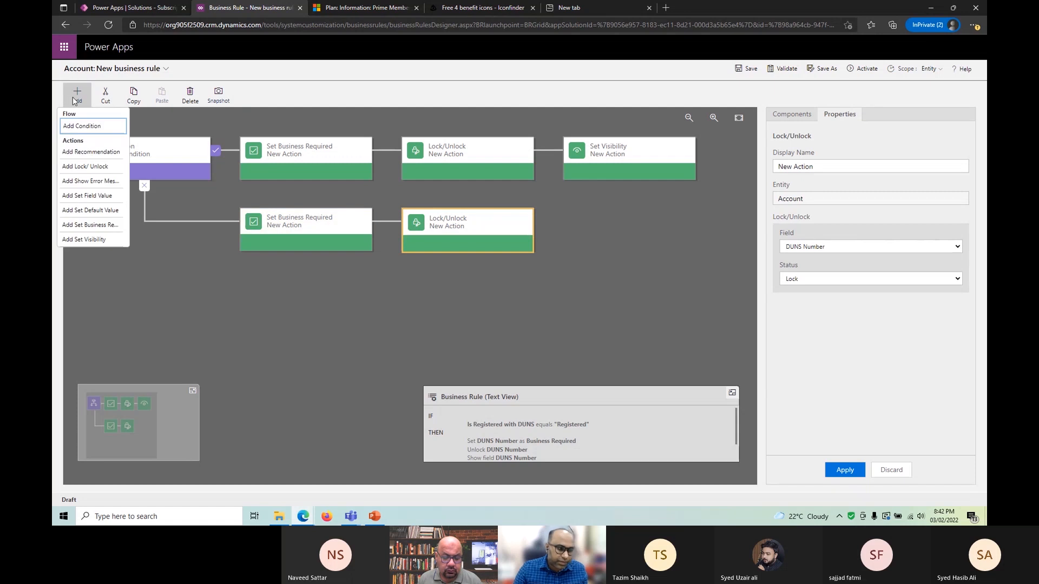
{"action": "left_click_drag", "start_coordinate": [510, 234], "coordinate": [590, 260]}
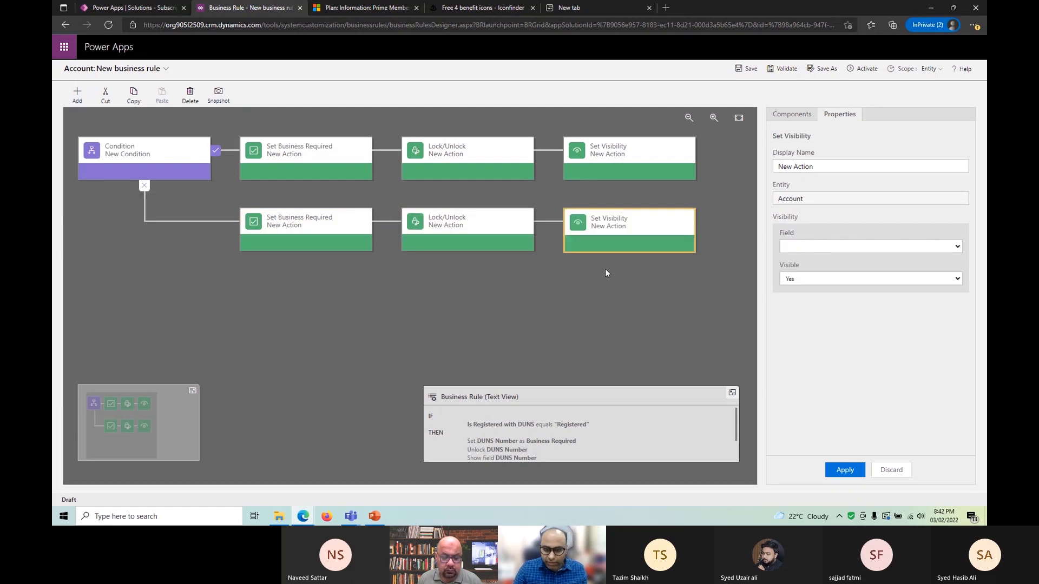
Step: Configure the false branch's Set Visibility action for the DUNS Number field with Visible set to No, and apply it
{"action": "left_click", "coordinate": [814, 247]}
{"action": "scroll", "coordinate": [824, 284], "scroll_direction": "down", "scroll_amount": 10}
{"action": "left_click", "coordinate": [817, 284]}
{"action": "left_click", "coordinate": [810, 278]}
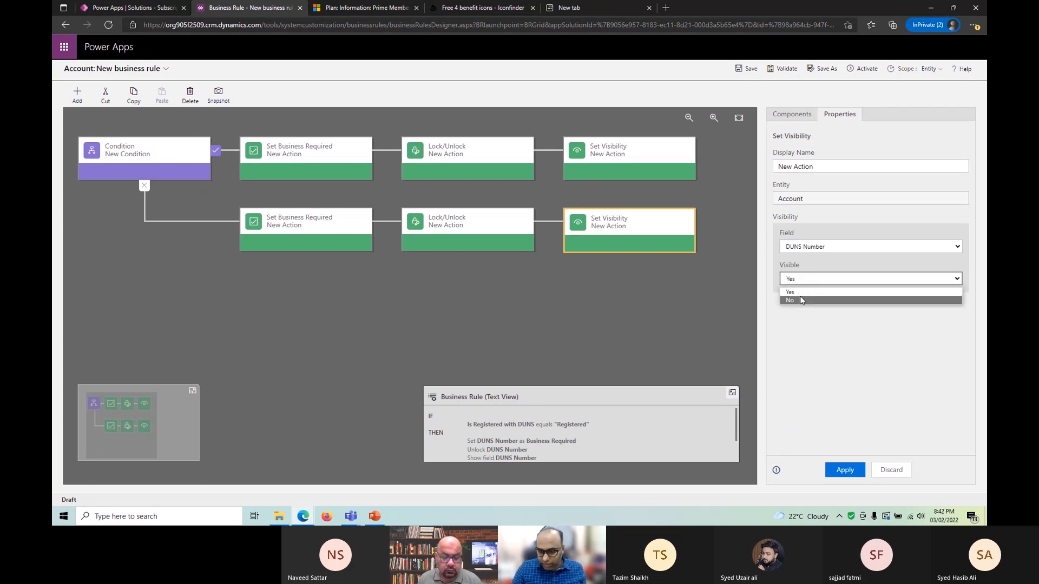
{"action": "left_click", "coordinate": [799, 300]}
{"action": "left_click", "coordinate": [845, 470]}
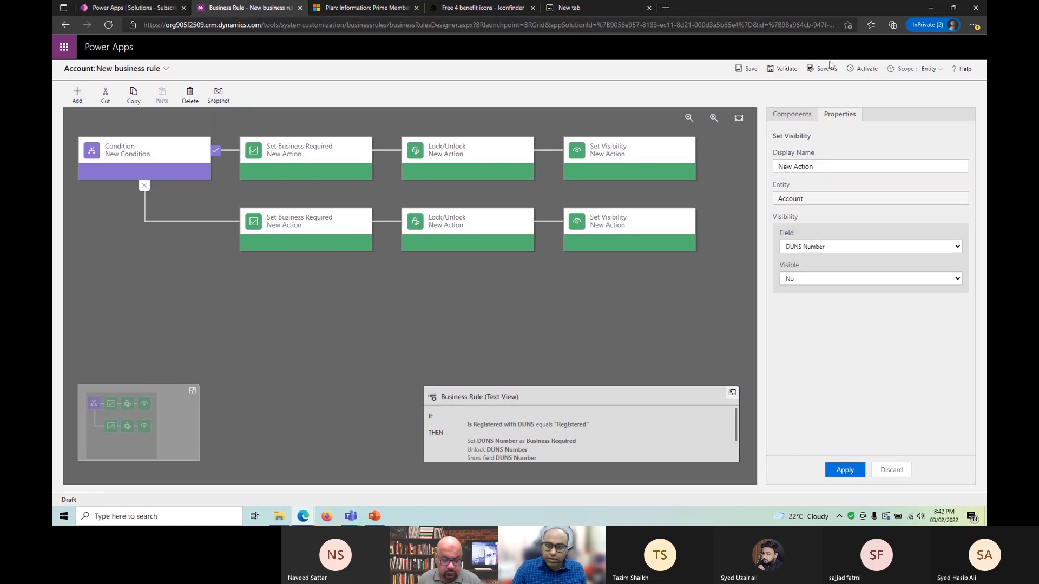
Step: Save the Account business rule, check its available scopes while keeping Entity, and activate it
{"action": "left_click", "coordinate": [745, 69]}
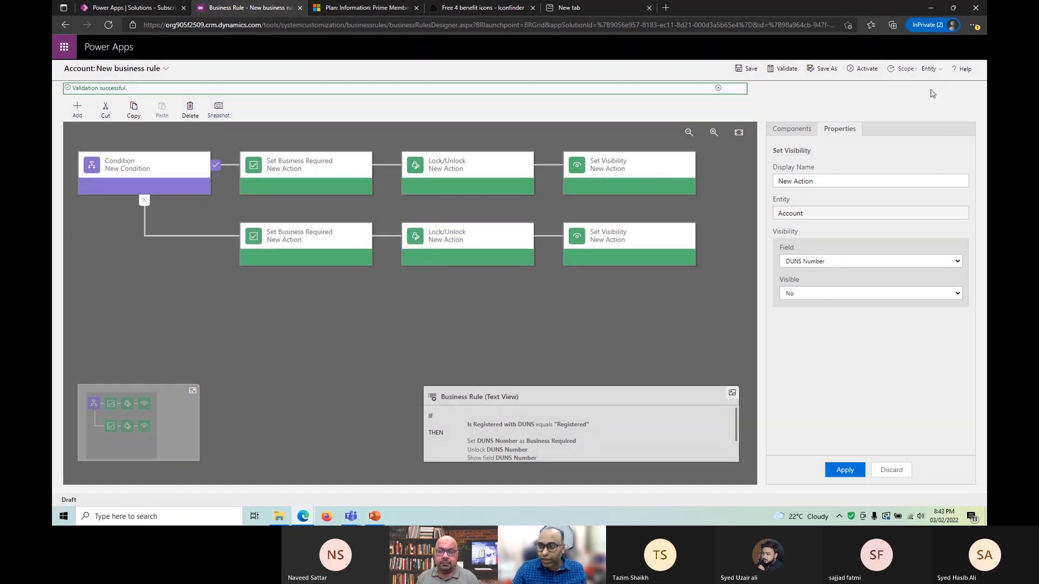
{"action": "left_click", "coordinate": [929, 69]}
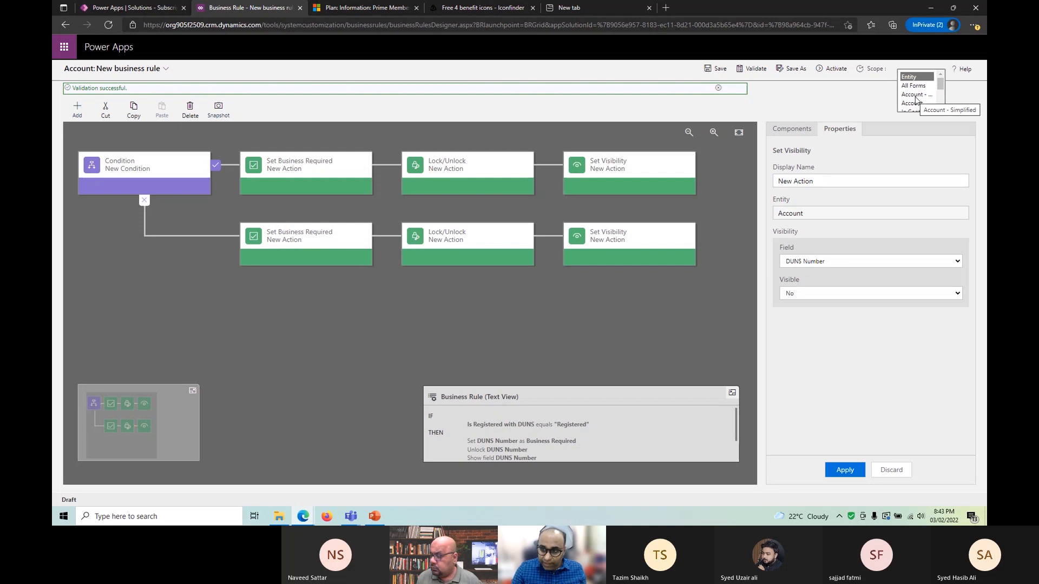
{"action": "scroll", "coordinate": [914, 100], "scroll_direction": "down", "scroll_amount": 3}
{"action": "scroll", "coordinate": [908, 102], "scroll_direction": "down", "scroll_amount": 1}
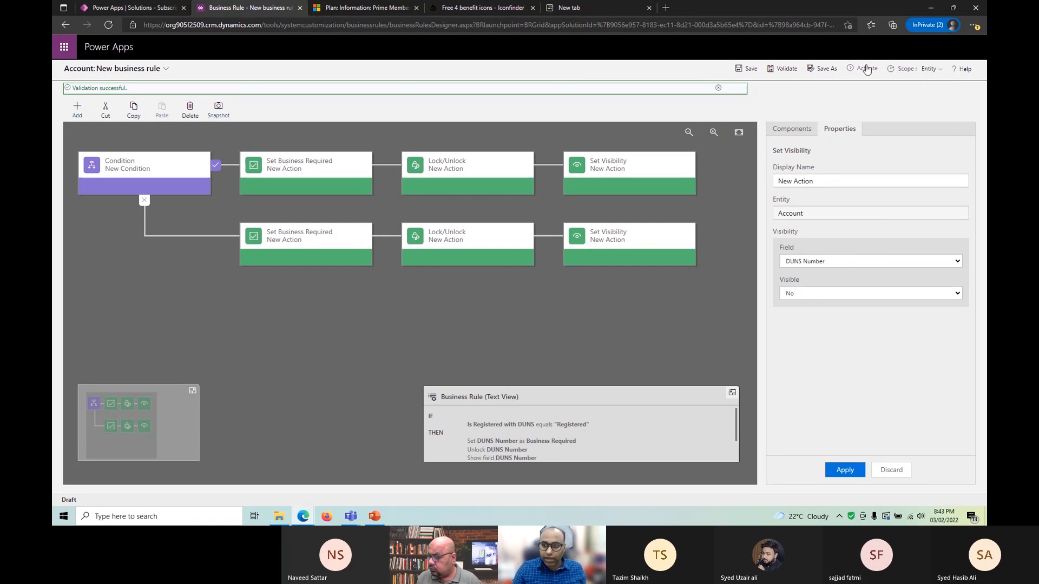
{"action": "left_click", "coordinate": [867, 69]}
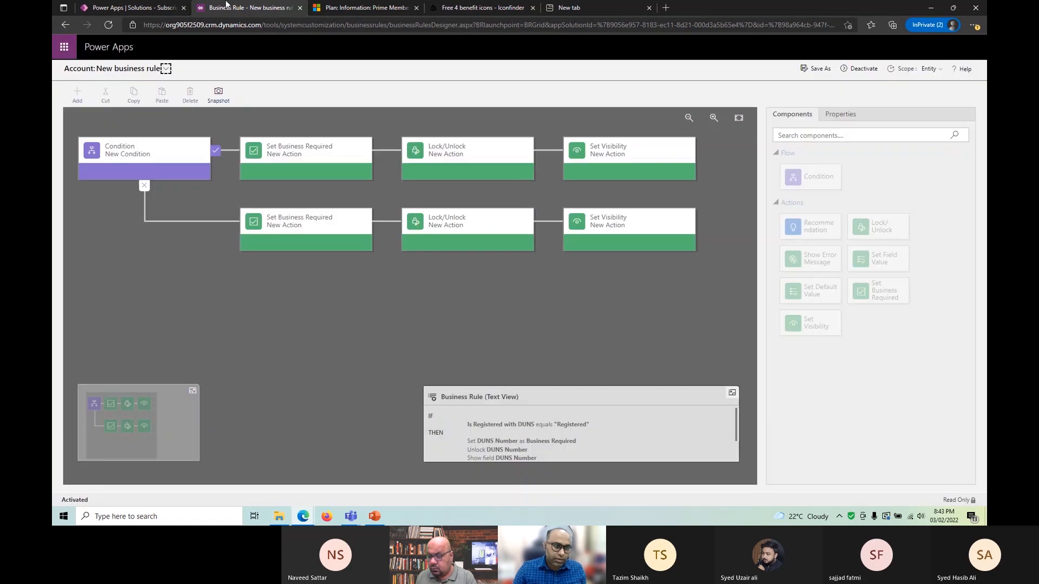
Step: Open the Demo account from the Sales Hub accounts list and go to its DUNS Info section
{"action": "left_click", "coordinate": [341, 9]}
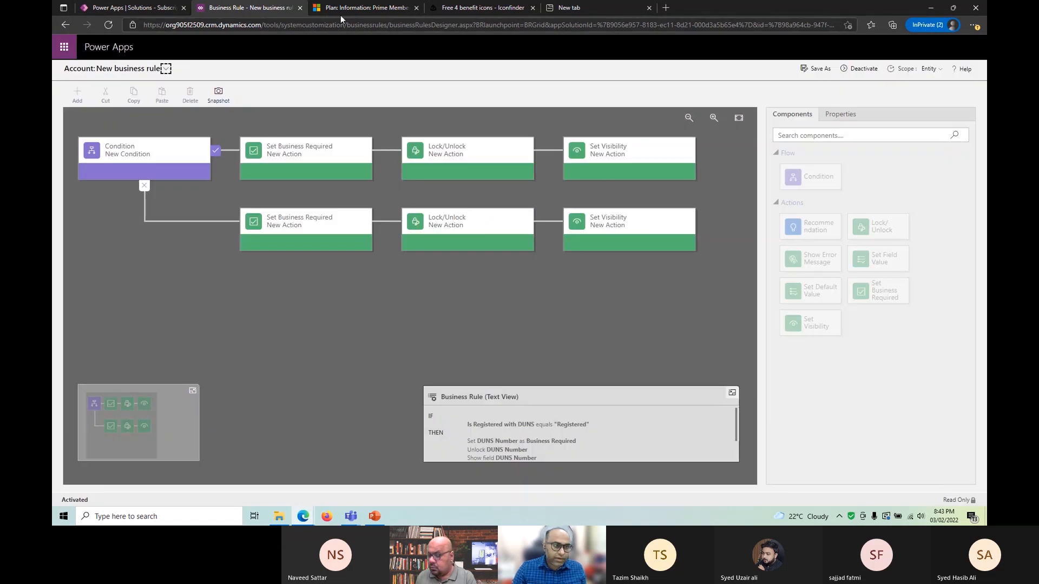
{"action": "left_click", "coordinate": [86, 238]}
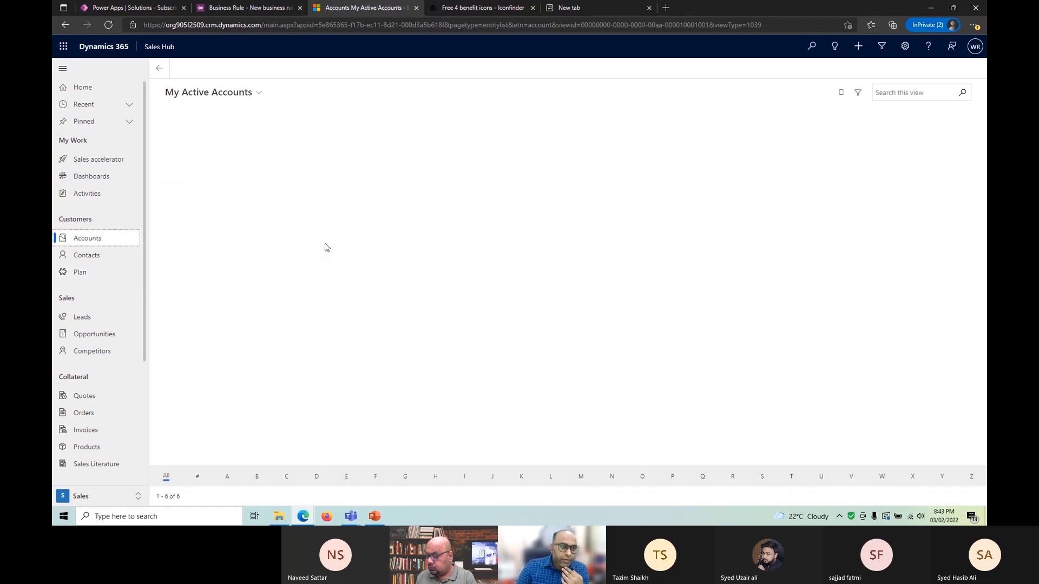
{"action": "double_click", "coordinate": [273, 174]}
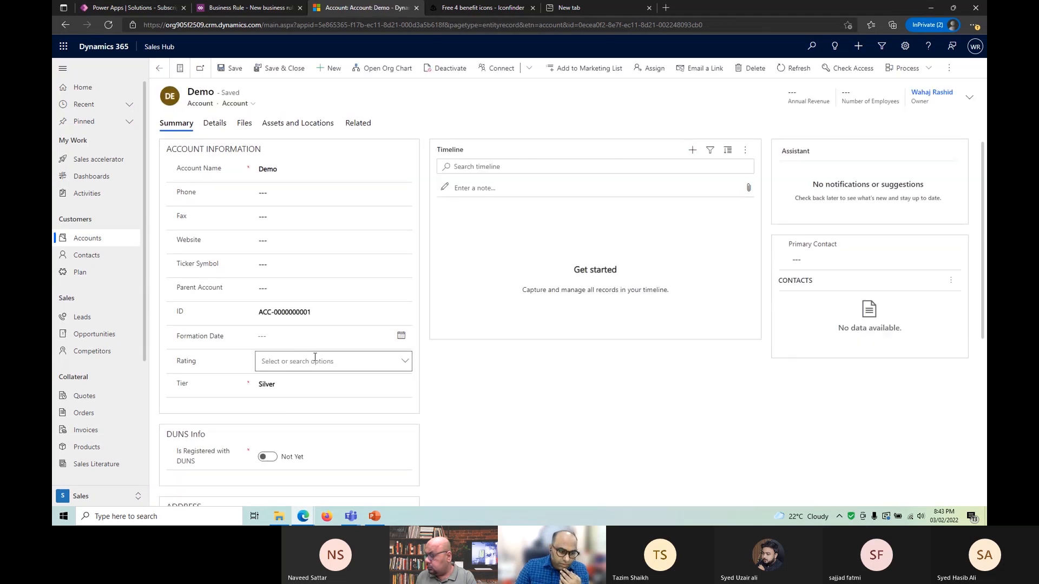
{"action": "scroll", "coordinate": [316, 361], "scroll_direction": "down", "scroll_amount": 1}
{"action": "scroll", "coordinate": [316, 361], "scroll_direction": "down", "scroll_amount": 2}
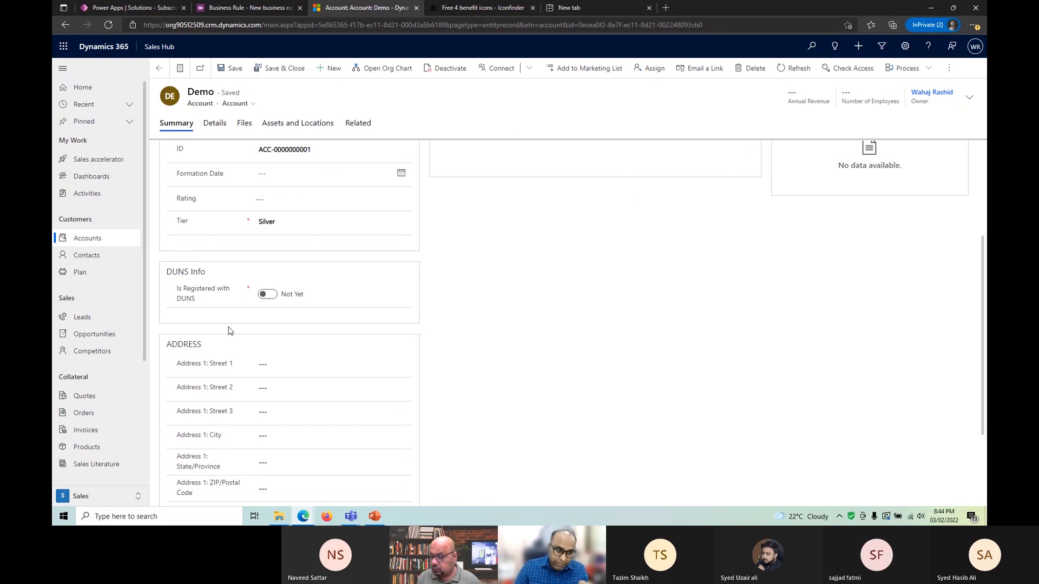
Step: Set Is Registered with DUNS to Registered and leave DUNS Number empty to test the visibility and required-field rule
{"action": "left_click", "coordinate": [267, 294]}
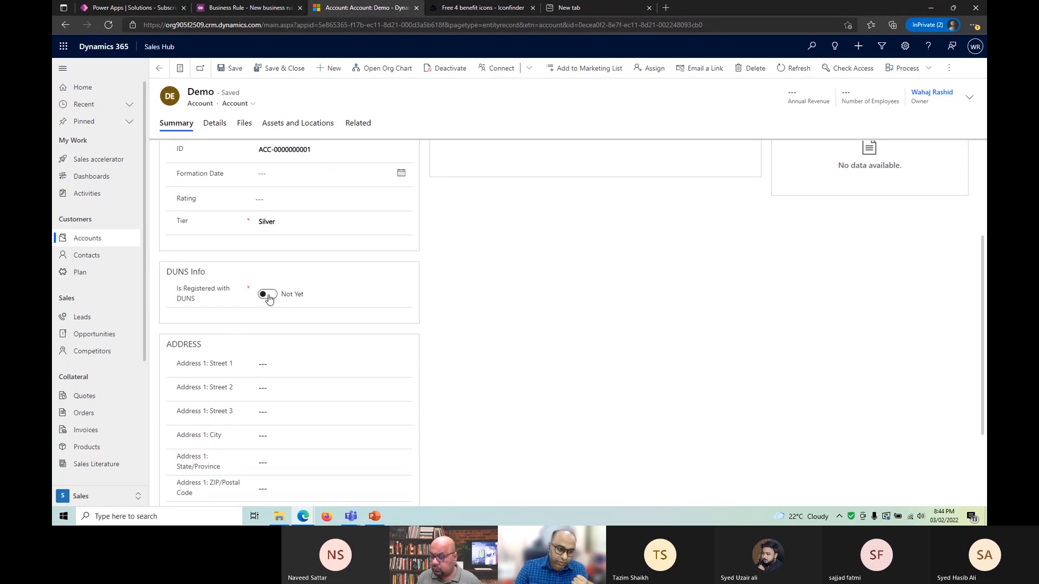
{"action": "left_click", "coordinate": [273, 321]}
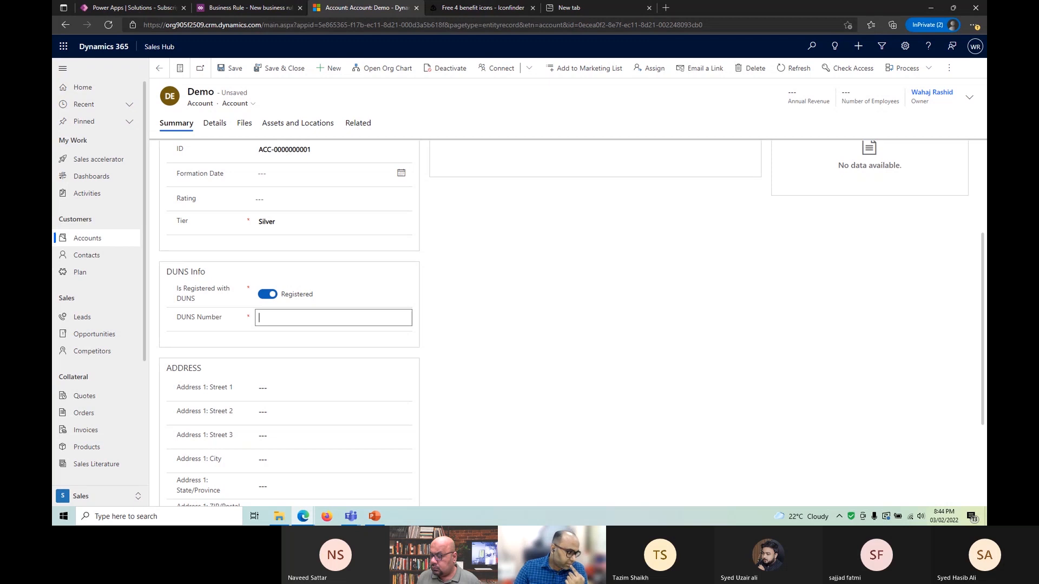
{"action": "left_click", "coordinate": [508, 305]}
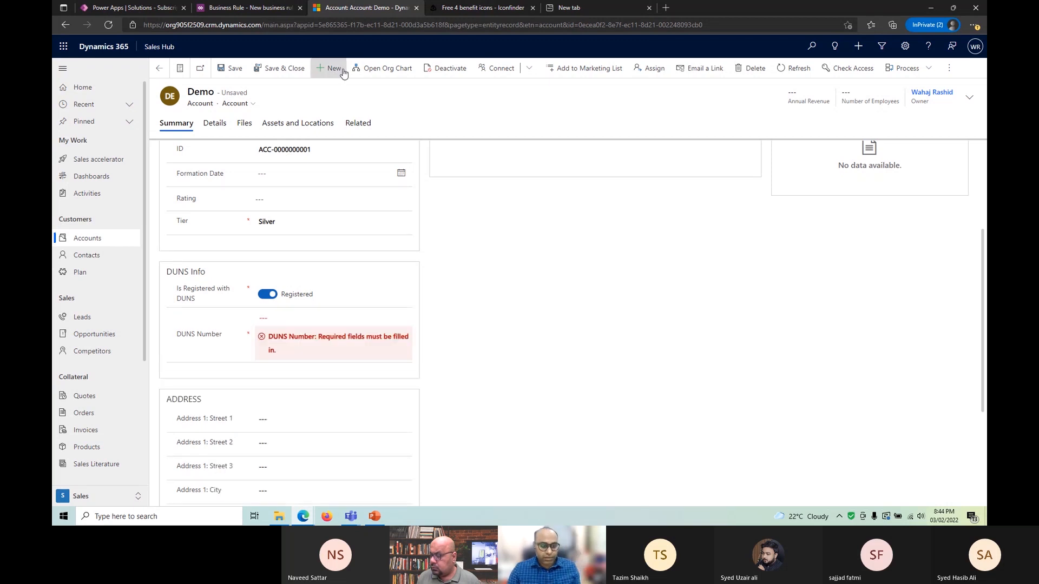
Step: Return to the Account business rule, then switch to the PowerPoint slide show and advance from Web Business Rule to the JavaScript slide
{"action": "left_click", "coordinate": [246, 8]}
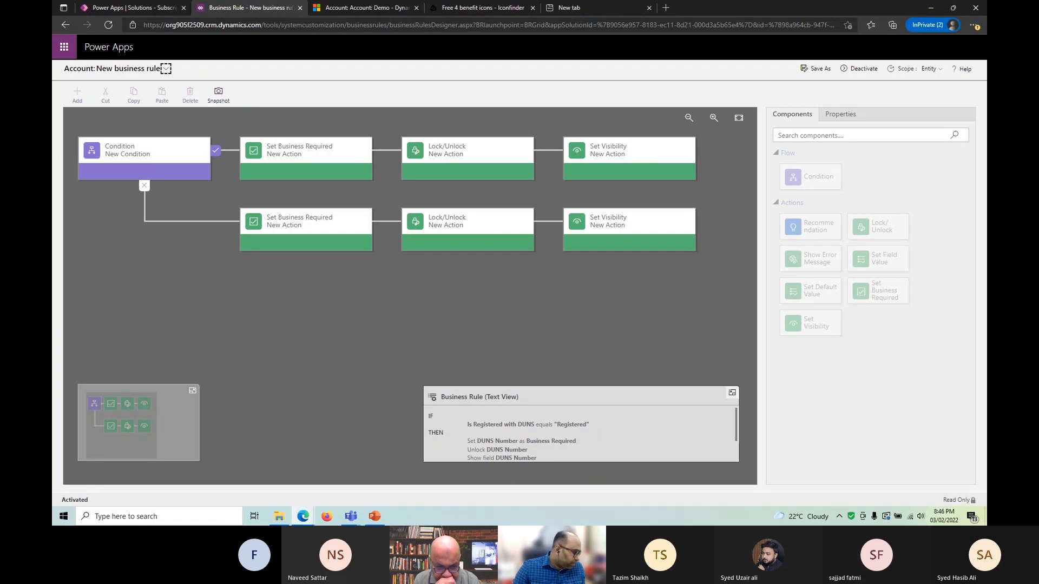
{"action": "key", "text": "shift+F5"}
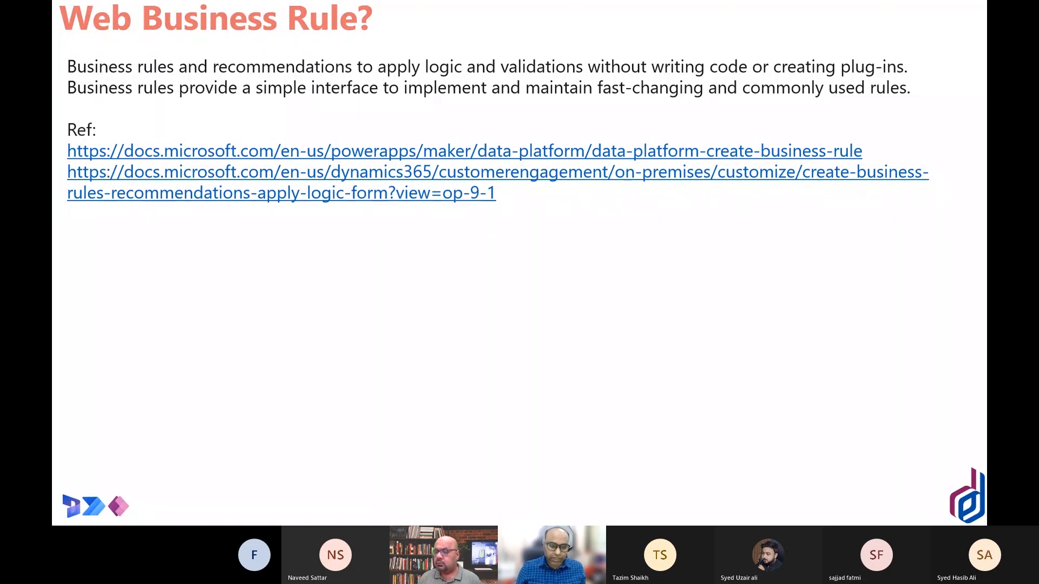
{"action": "scroll", "coordinate": [520, 263], "scroll_direction": "down", "scroll_amount": 10}
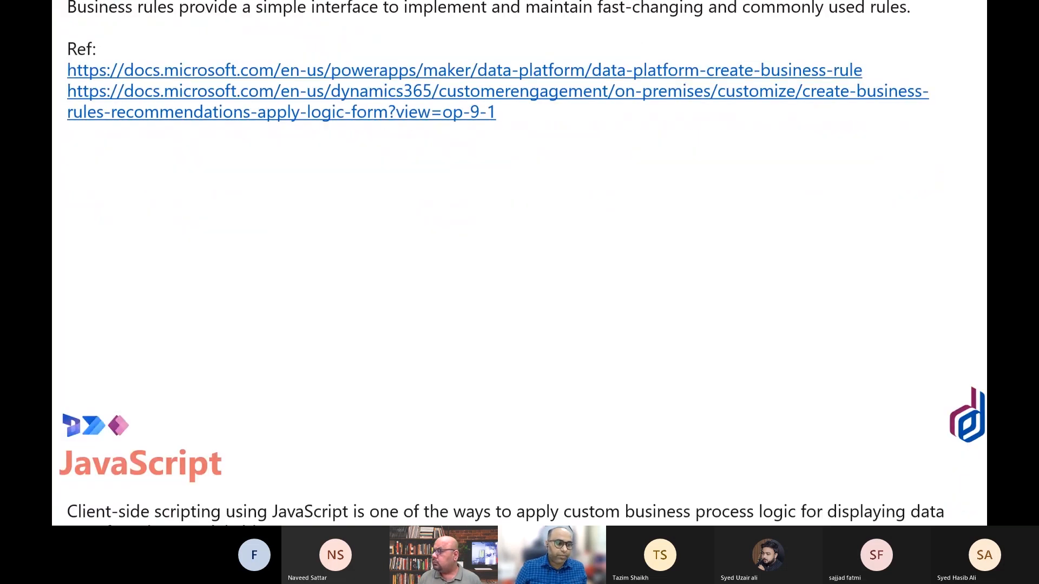